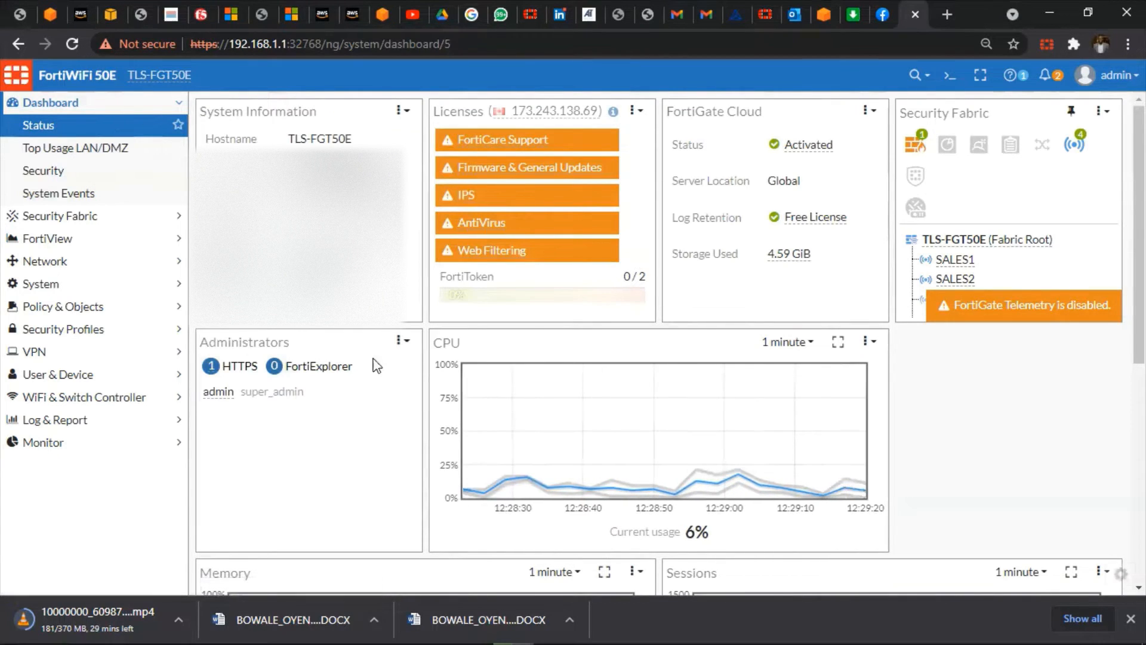
Open System > Feature Visibility and apply it with VPN, WiFi Controller and Switch Controller enabled
{"action": "left_click", "coordinate": [102, 107]}
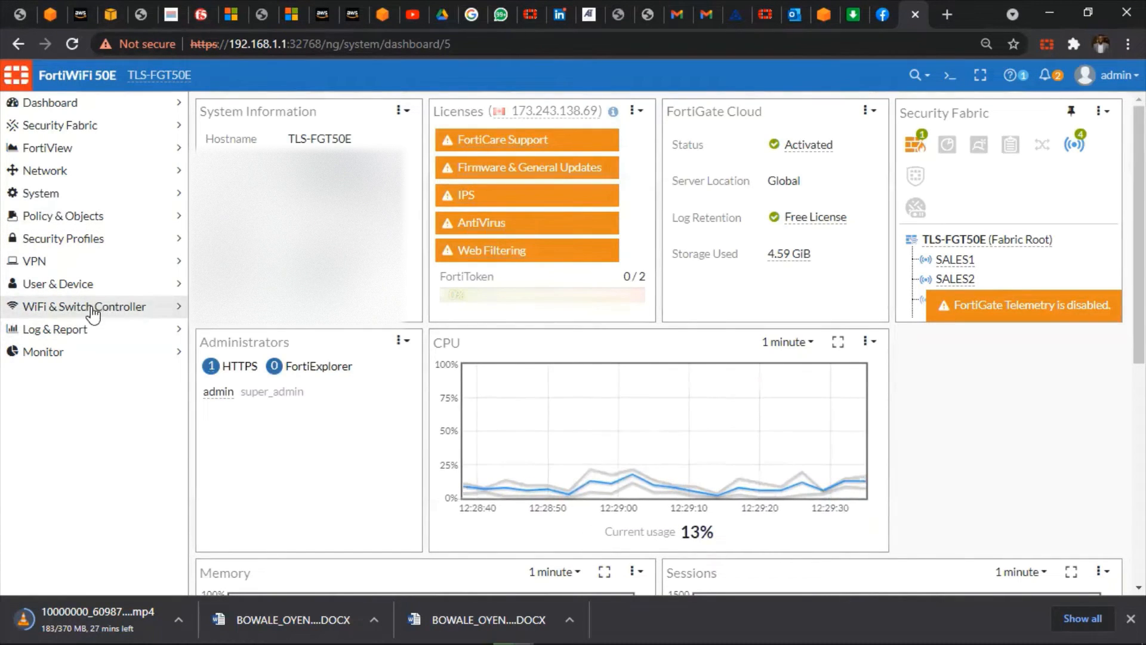
{"action": "left_click", "coordinate": [94, 197]}
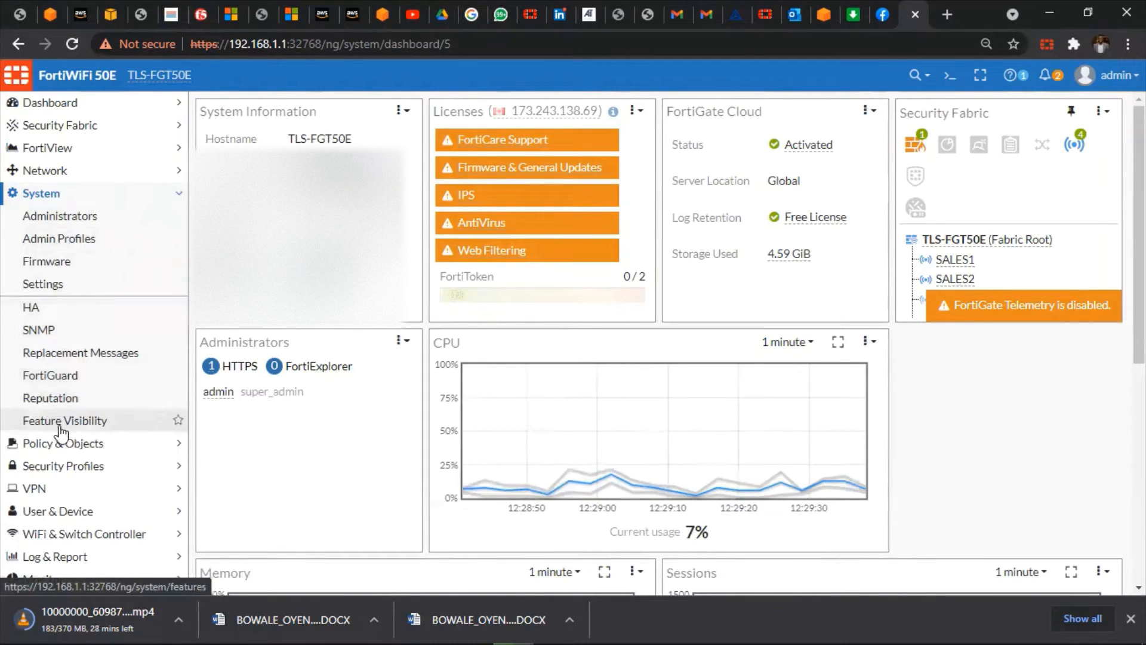
{"action": "left_click", "coordinate": [71, 422]}
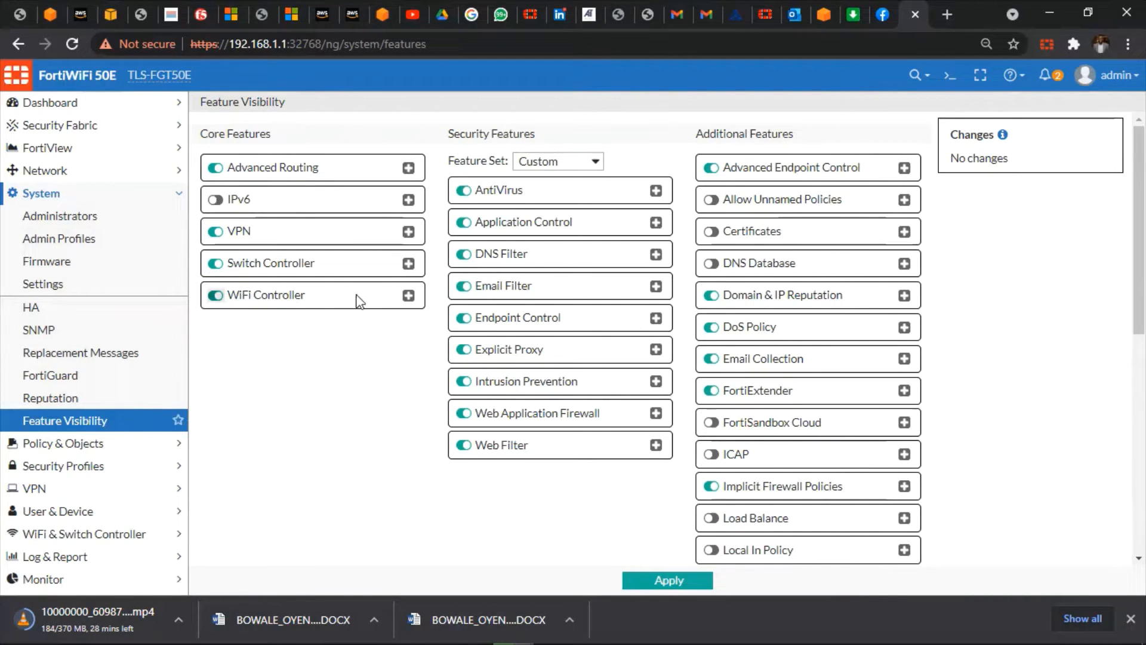
{"action": "left_click", "coordinate": [659, 585]}
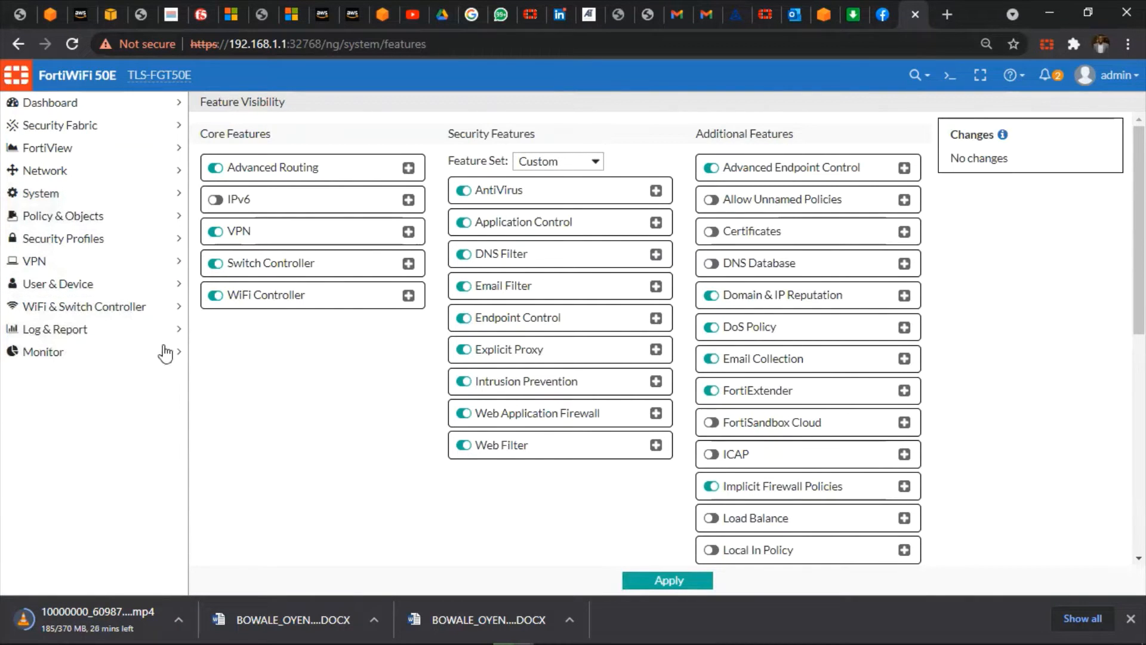
Create a new SSID under WiFi & Switch Controller and name it Guest
{"action": "left_click", "coordinate": [158, 310]}
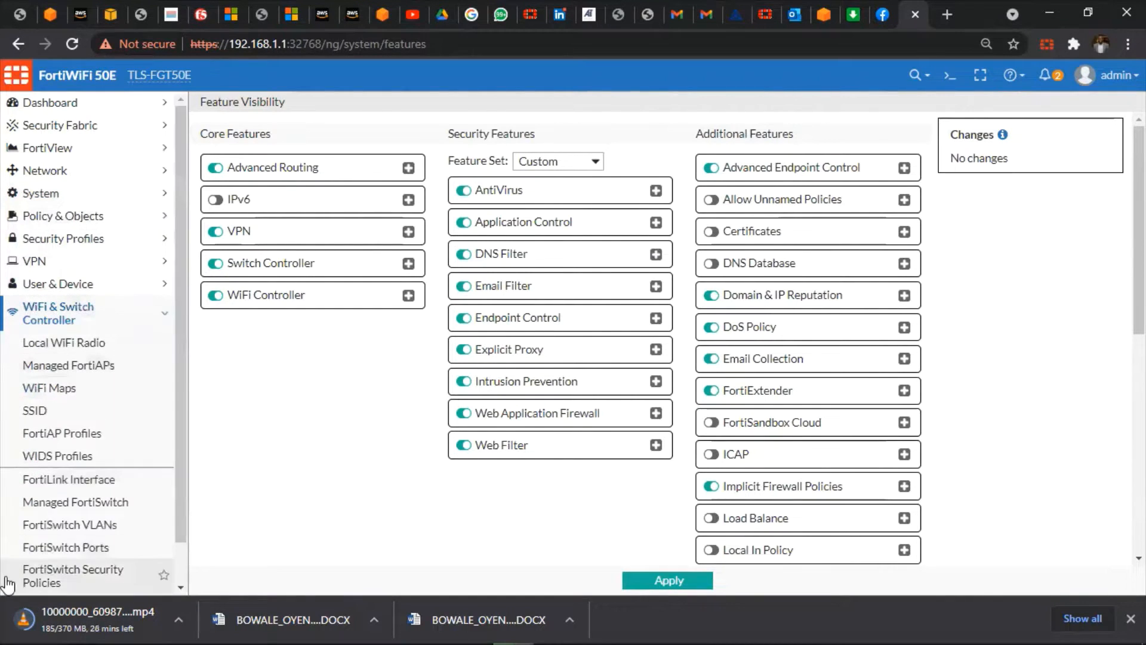
{"action": "left_click", "coordinate": [88, 418]}
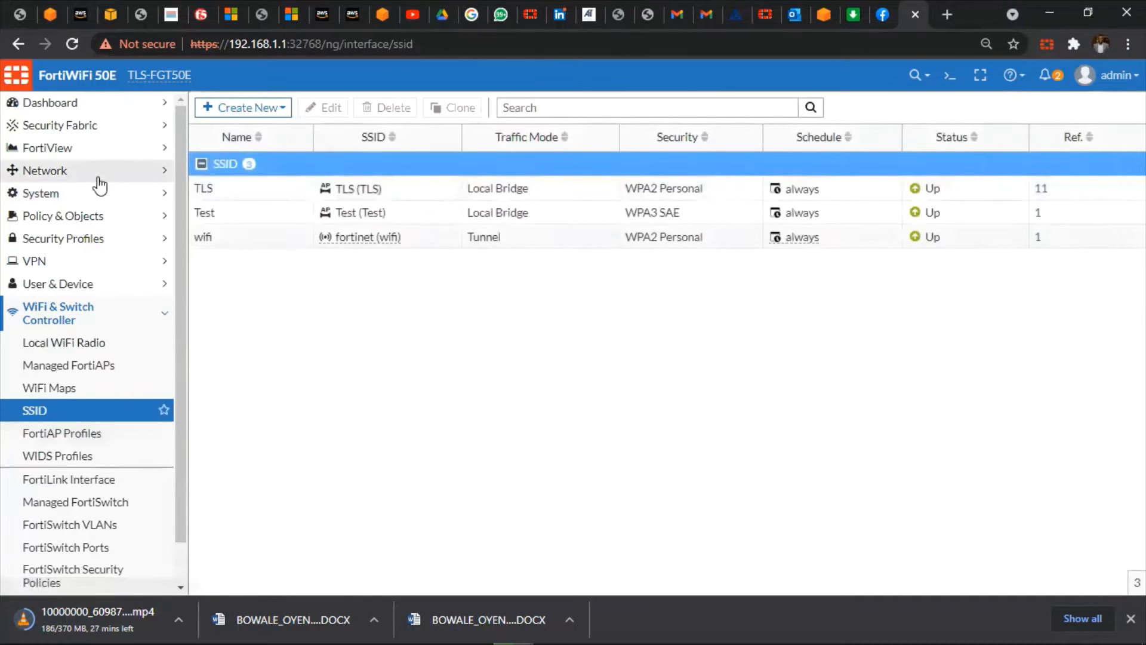
{"action": "left_click", "coordinate": [250, 110]}
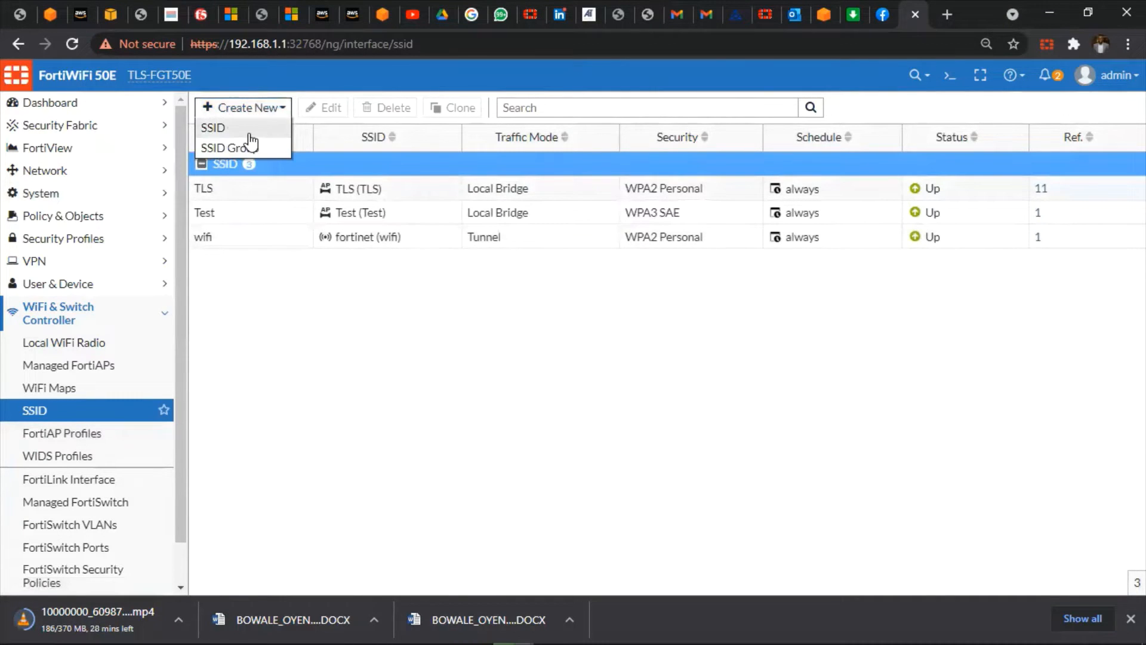
{"action": "left_click", "coordinate": [250, 134]}
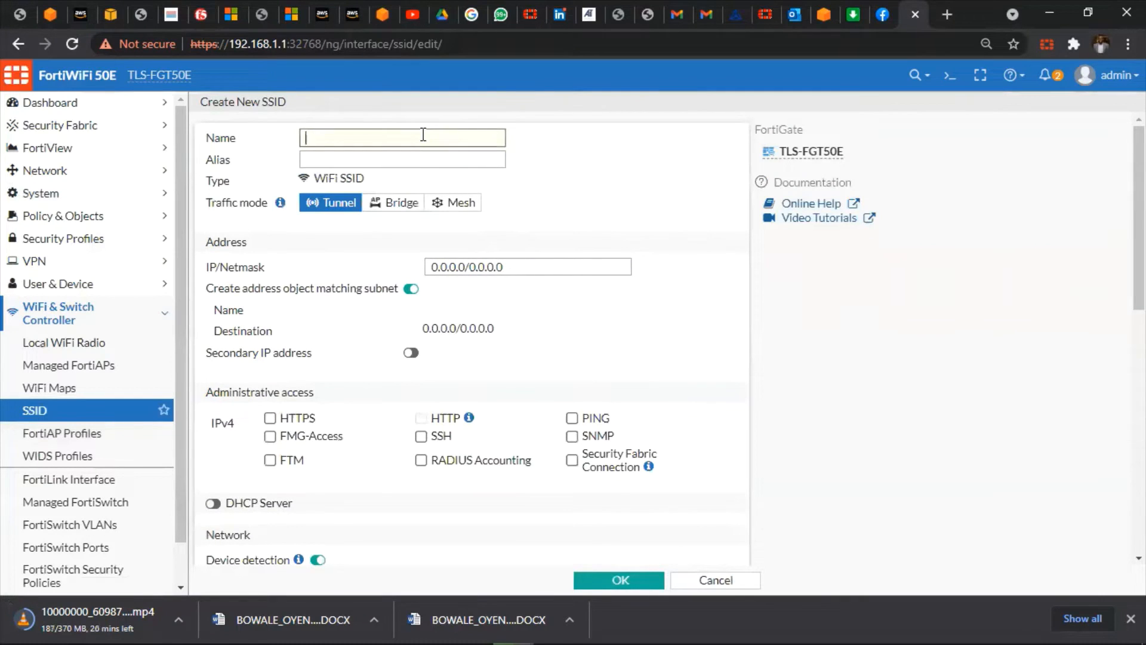
{"action": "type", "text": "Guest"}
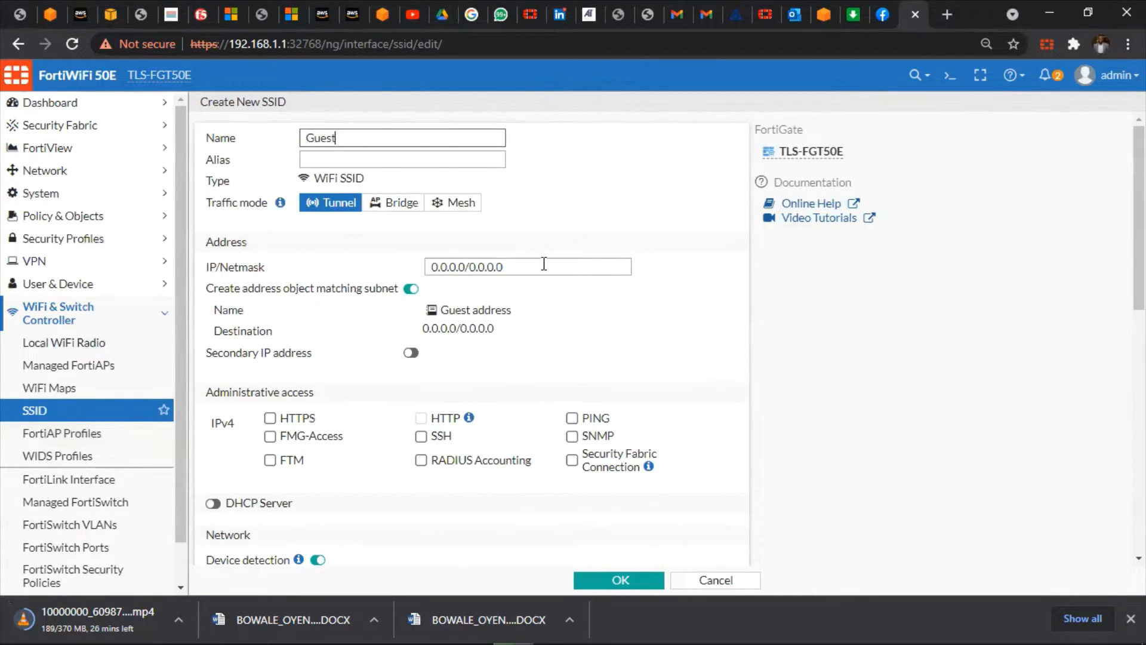
Replace the Guest SSID's IP/Netmask with 192.168.120.1/24
{"action": "left_click_drag", "start_coordinate": [542, 264], "coordinate": [401, 259]}
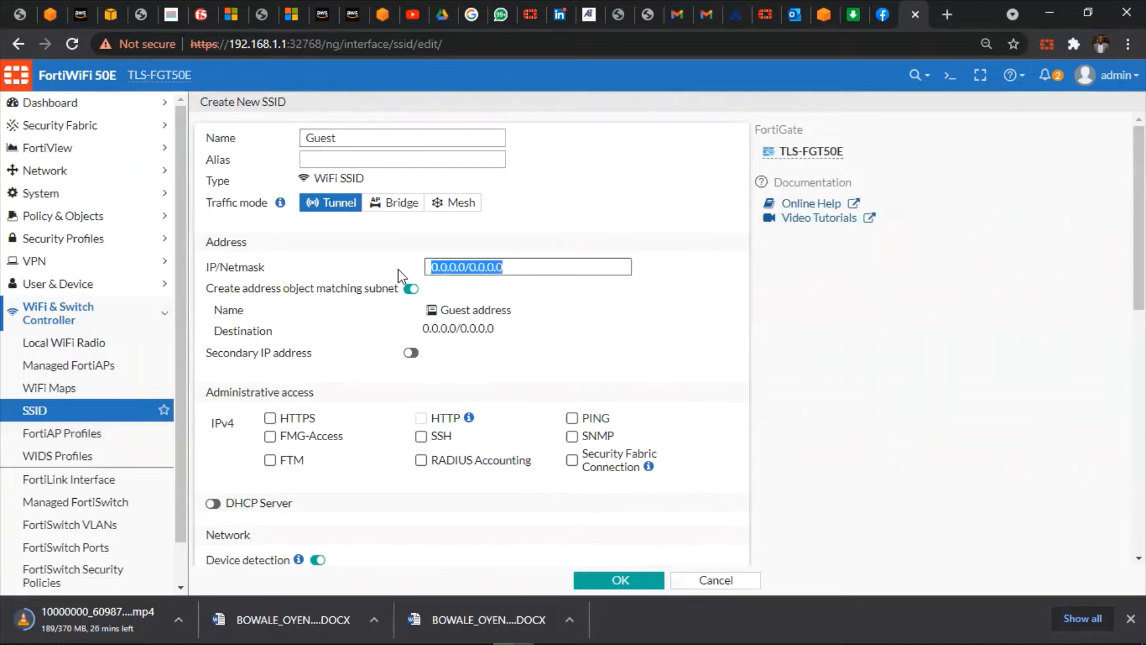
{"action": "type", "text": "192.168"}
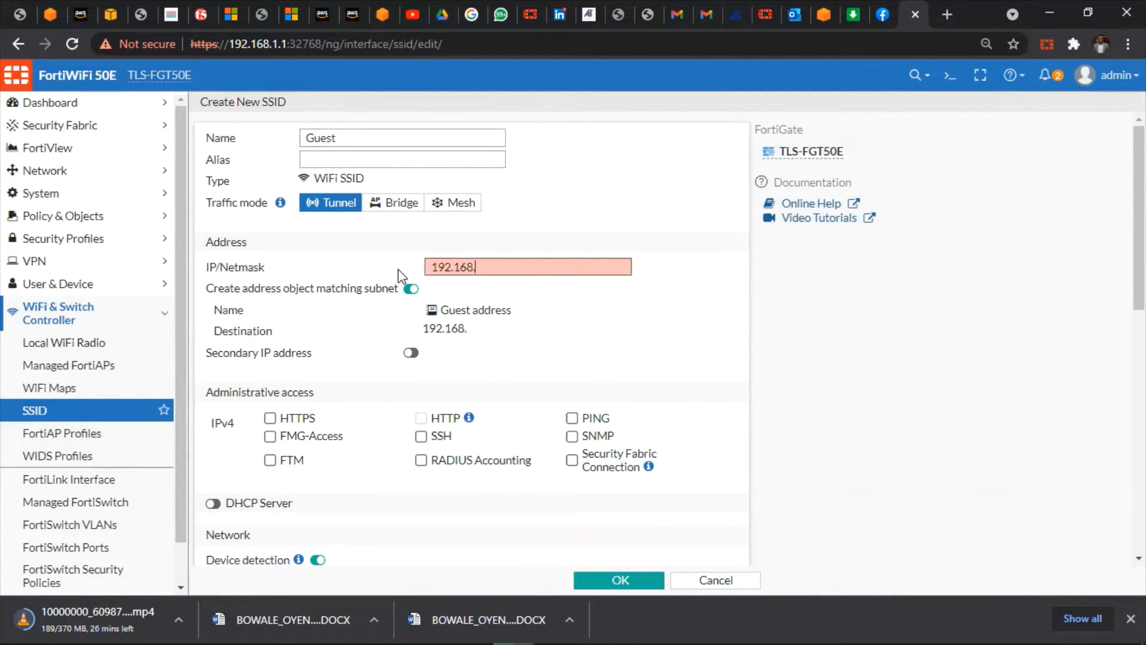
{"action": "type", "text": ".120.1/24"}
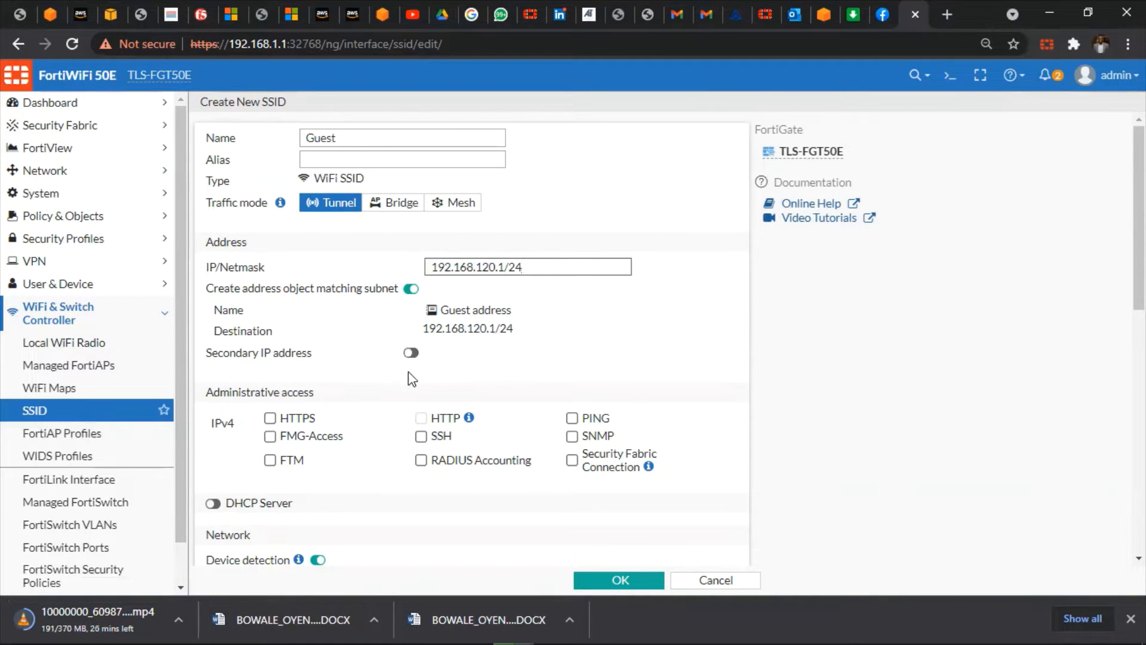
{"action": "scroll", "coordinate": [412, 401], "scroll_direction": "down", "scroll_amount": 2}
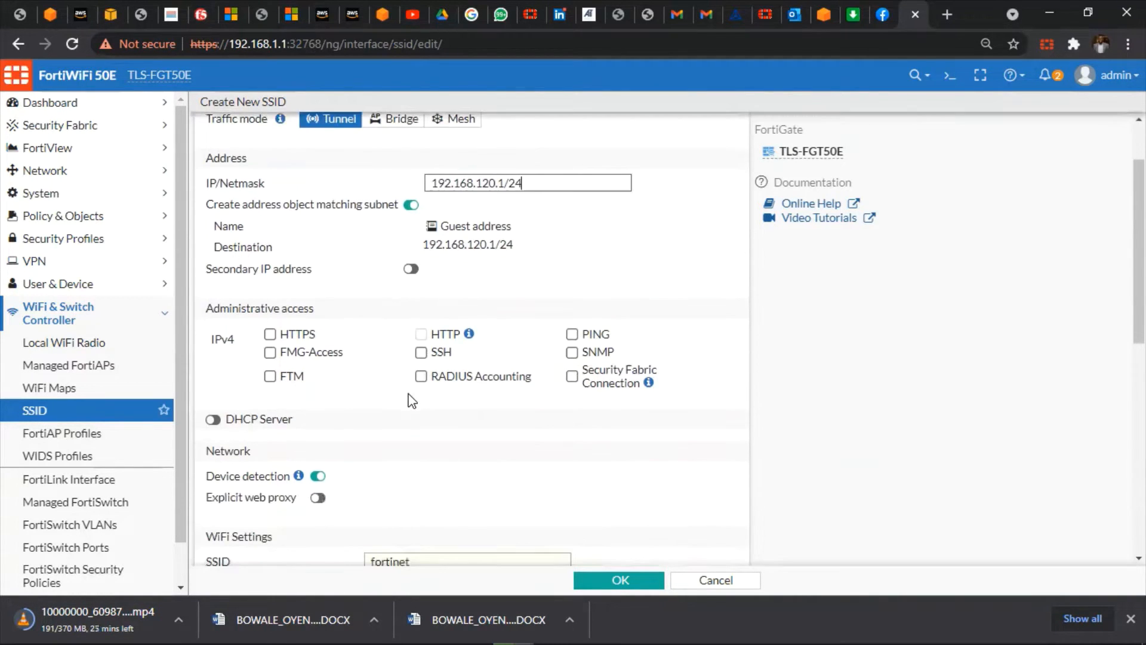
{"action": "scroll", "coordinate": [271, 376], "scroll_direction": "down", "scroll_amount": 3}
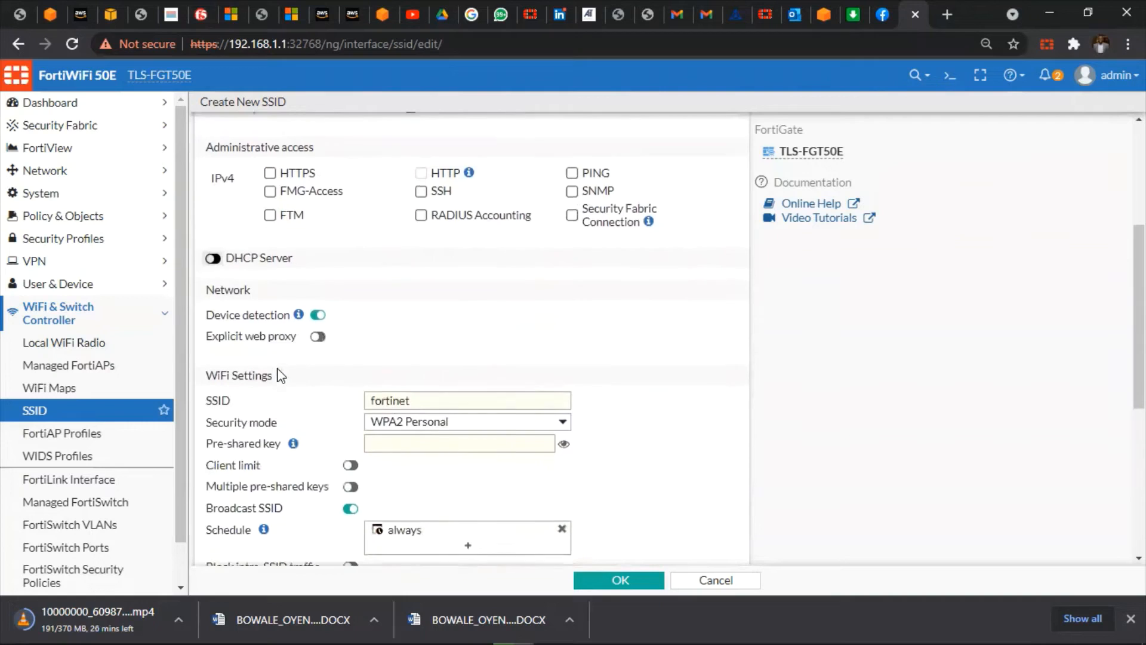
Enable the DHCP server with address range 192.168.120.100–192.168.120.200
{"action": "left_click", "coordinate": [212, 252]}
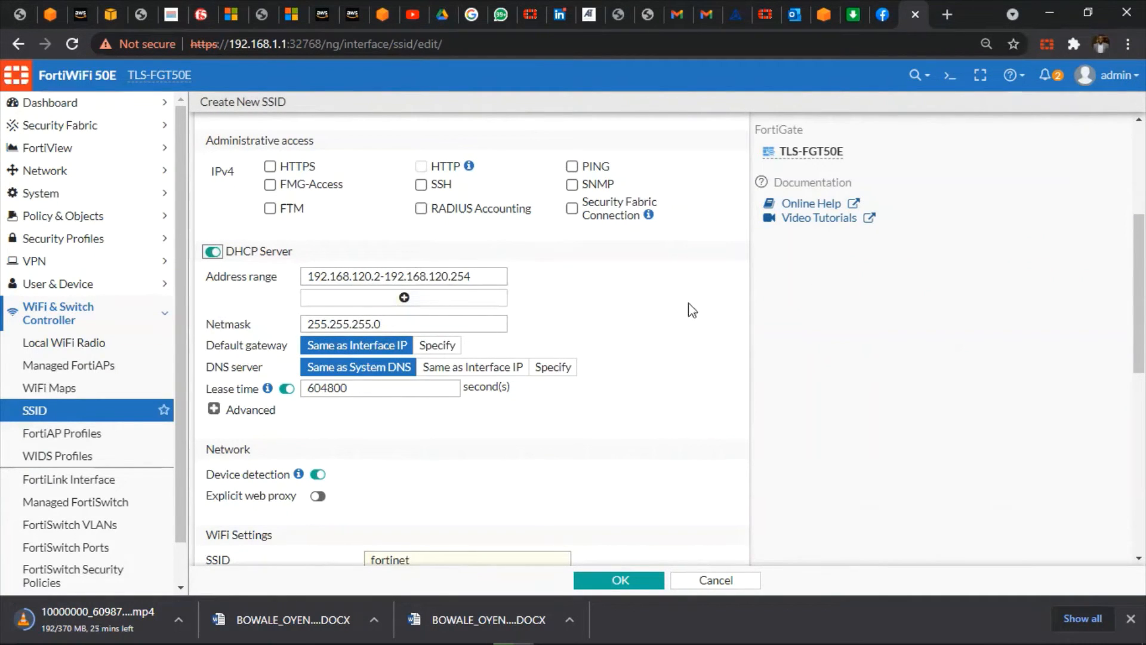
{"action": "left_click", "coordinate": [381, 276]}
{"action": "key", "text": "BackSpace"}
{"action": "type", "text": "100"}
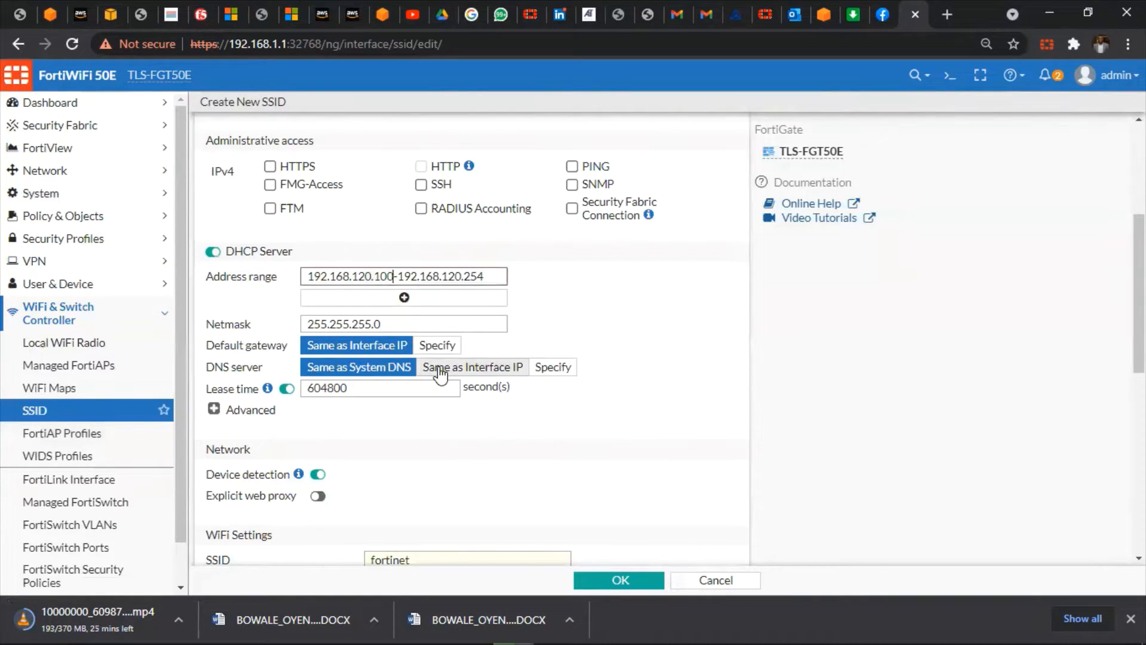
{"action": "key", "text": "BackSpace"}
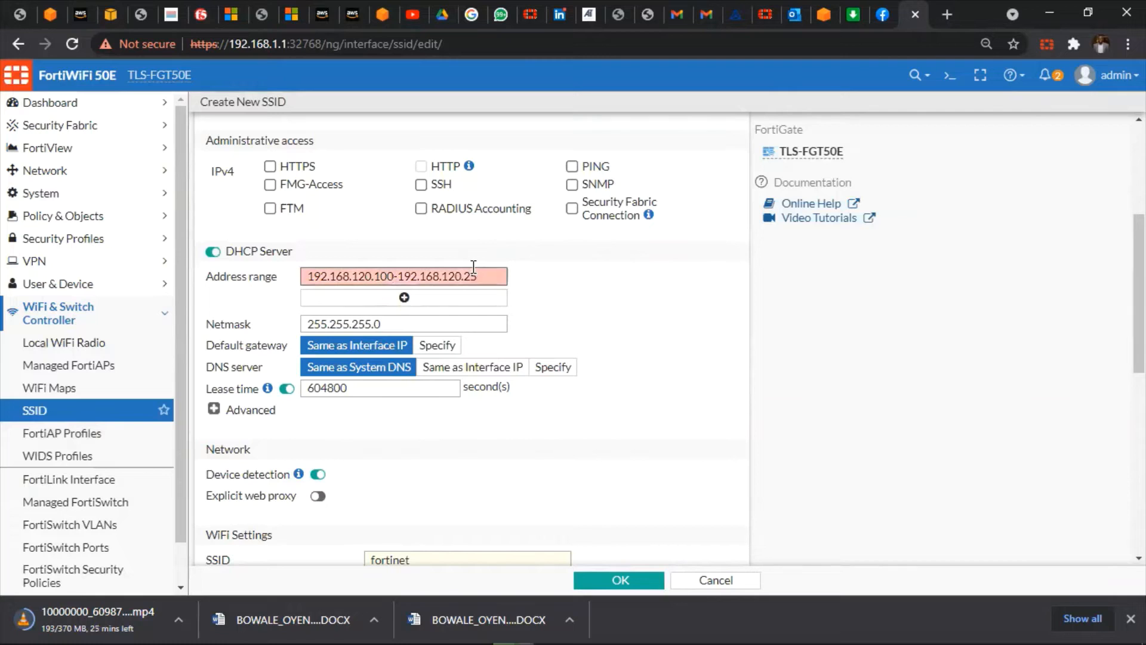
{"action": "type", "text": "00"}
Expand the advanced DHCP server options
{"action": "scroll", "coordinate": [597, 387], "scroll_direction": "up", "scroll_amount": 1}
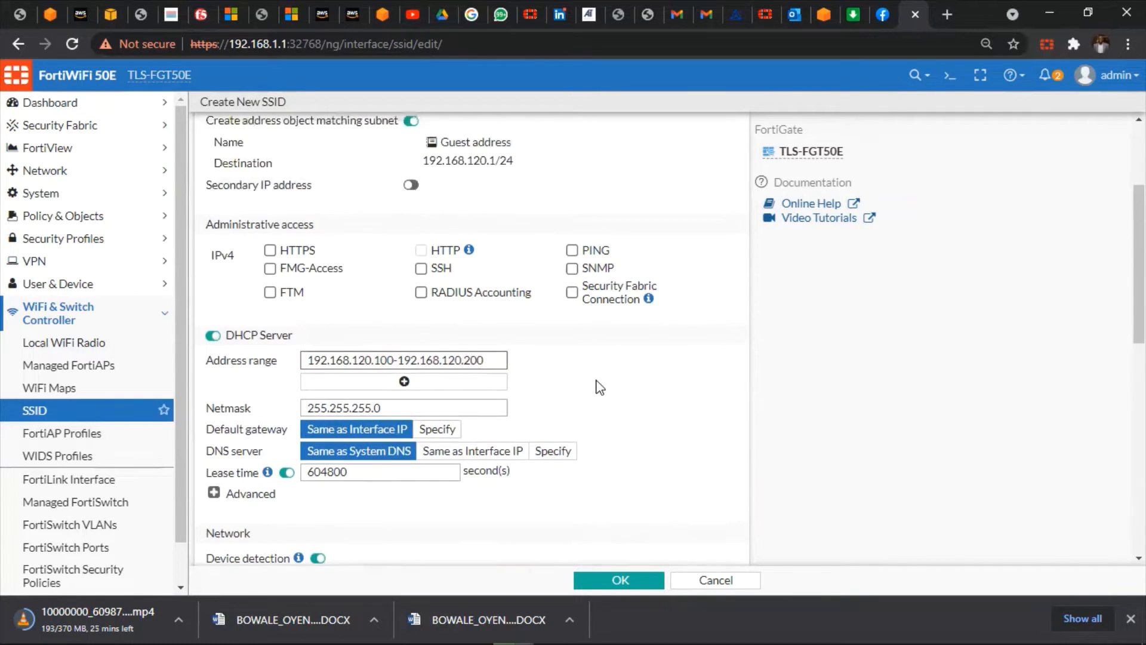
{"action": "scroll", "coordinate": [596, 383], "scroll_direction": "down", "scroll_amount": 3}
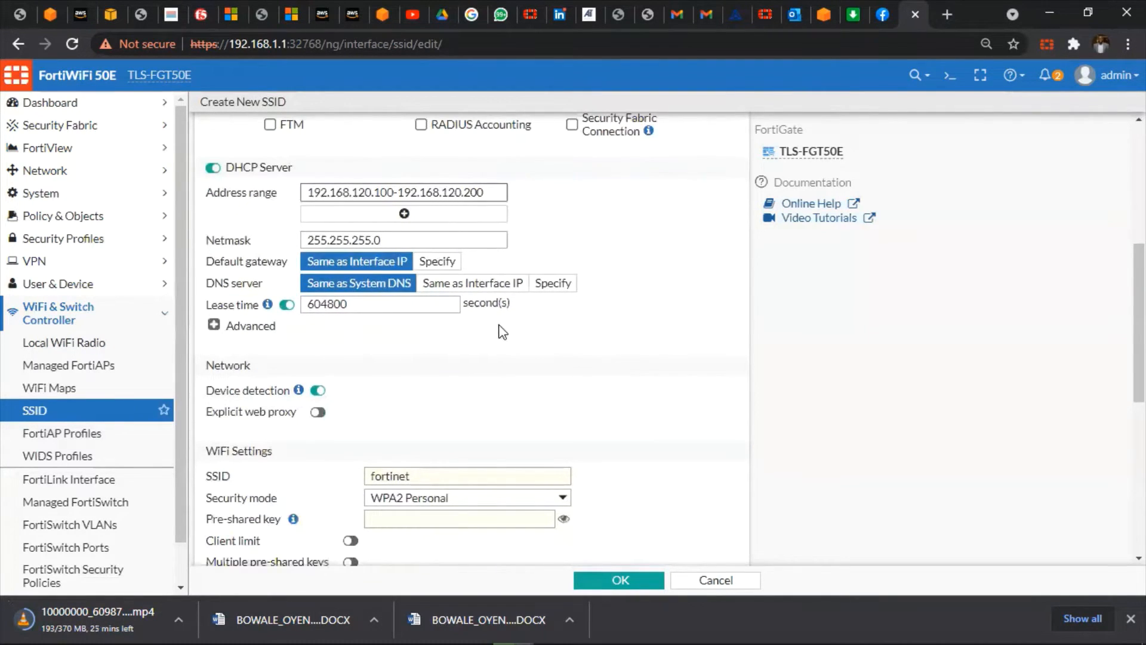
{"action": "scroll", "coordinate": [501, 356], "scroll_direction": "down", "scroll_amount": 1}
{"action": "scroll", "coordinate": [503, 355], "scroll_direction": "down", "scroll_amount": 1}
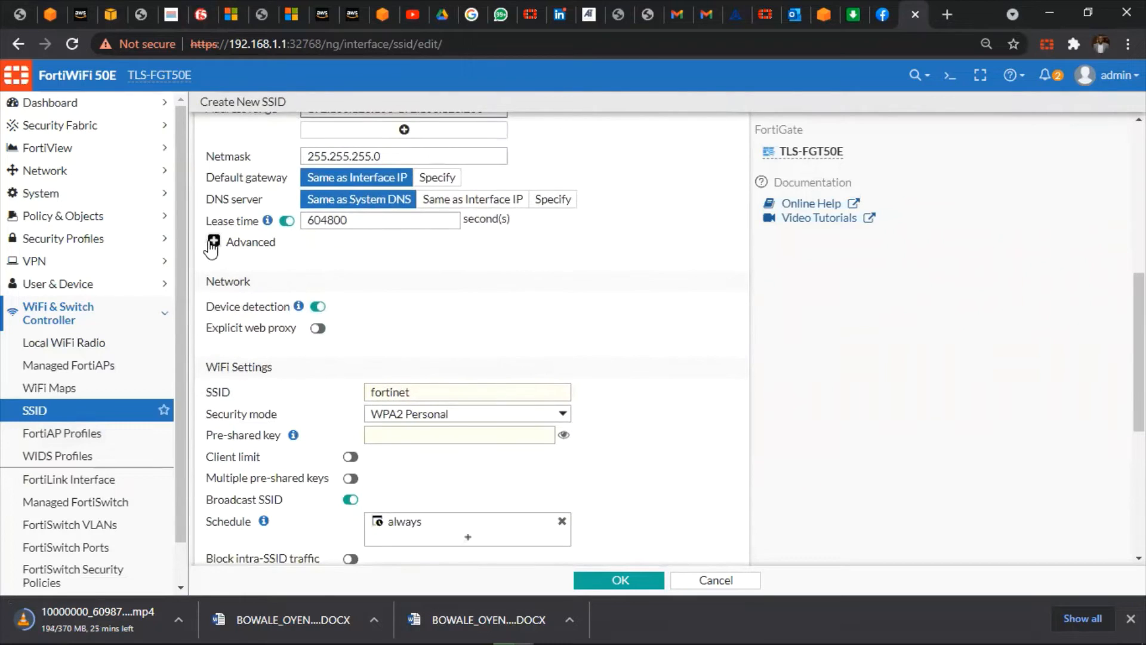
{"action": "left_click", "coordinate": [215, 241]}
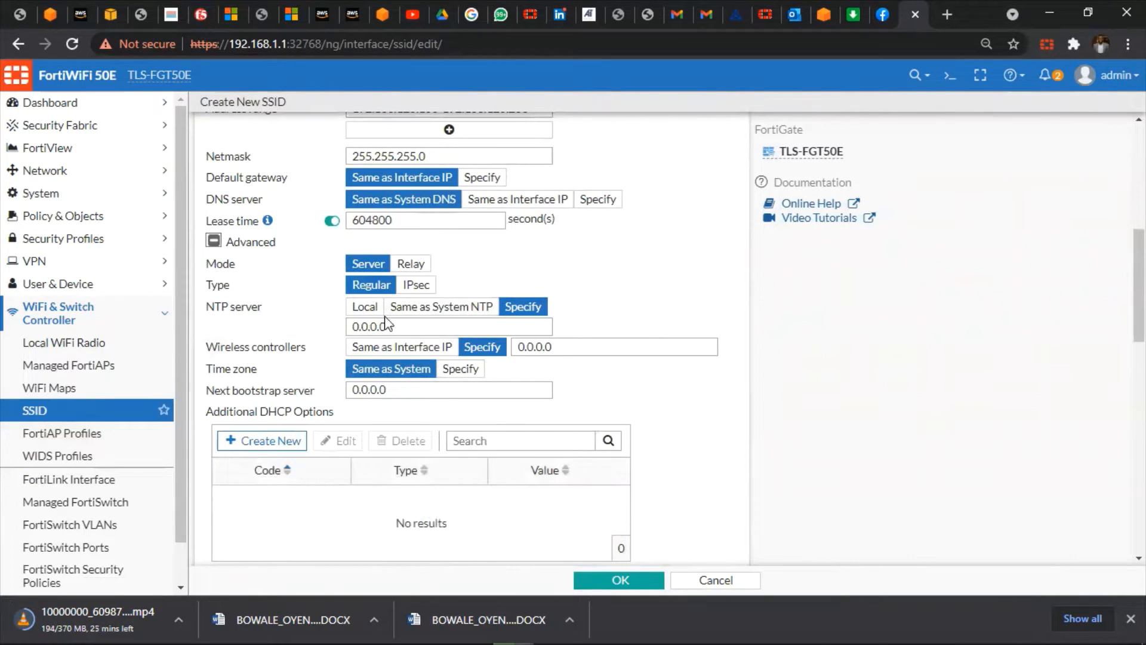
{"action": "scroll", "coordinate": [395, 399], "scroll_direction": "down", "scroll_amount": 5}
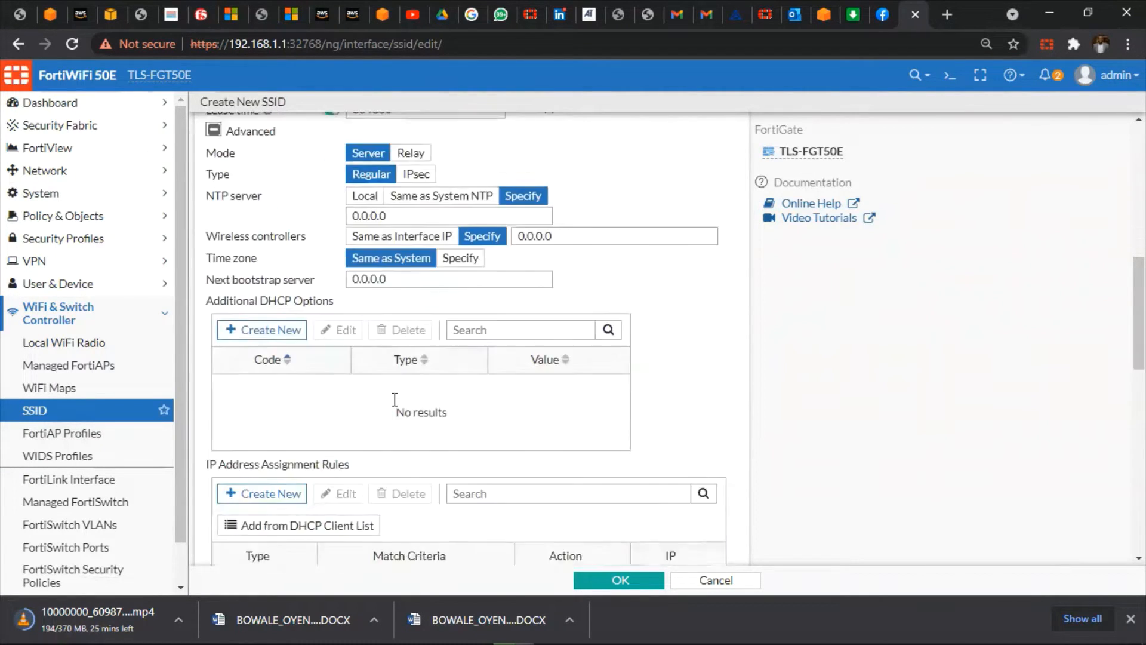
{"action": "scroll", "coordinate": [395, 406], "scroll_direction": "down", "scroll_amount": 5}
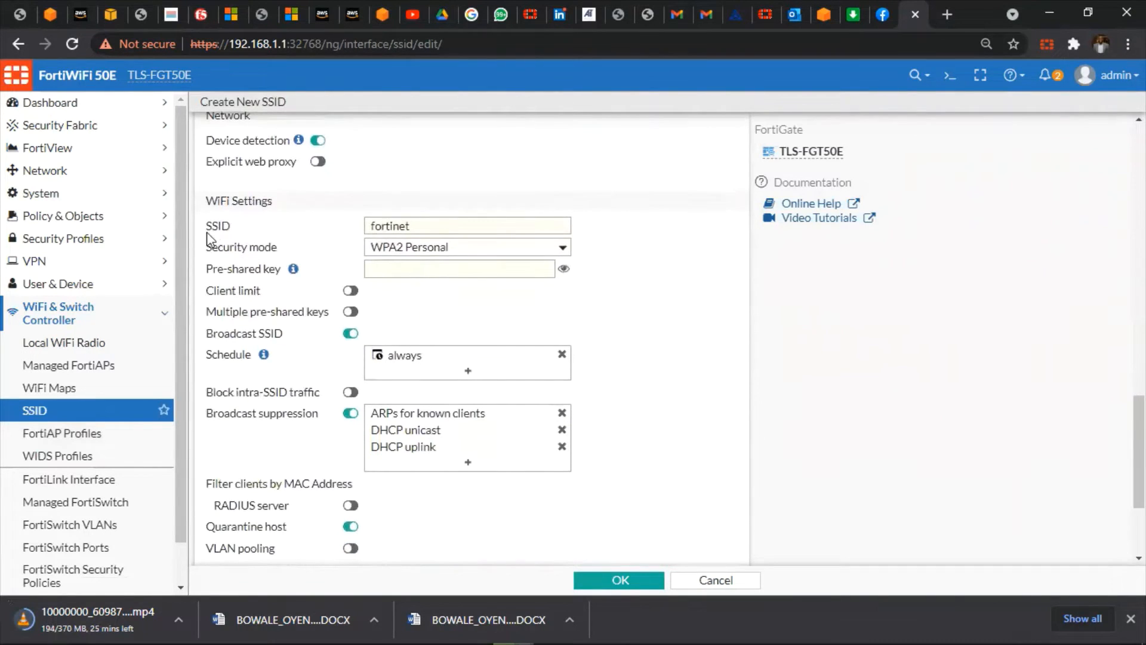
Change the broadcast SSID name from fortinet to Guest
{"action": "left_click", "coordinate": [415, 227]}
{"action": "left_click_drag", "start_coordinate": [415, 227], "coordinate": [322, 218]}
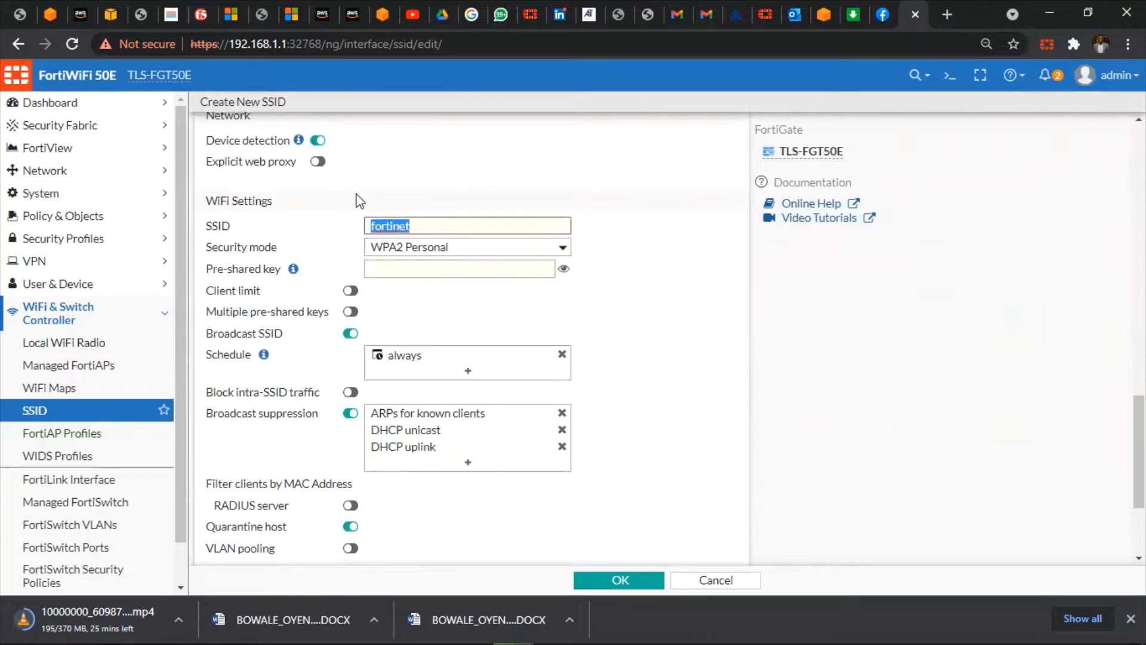
{"action": "type", "text": "Guest"}
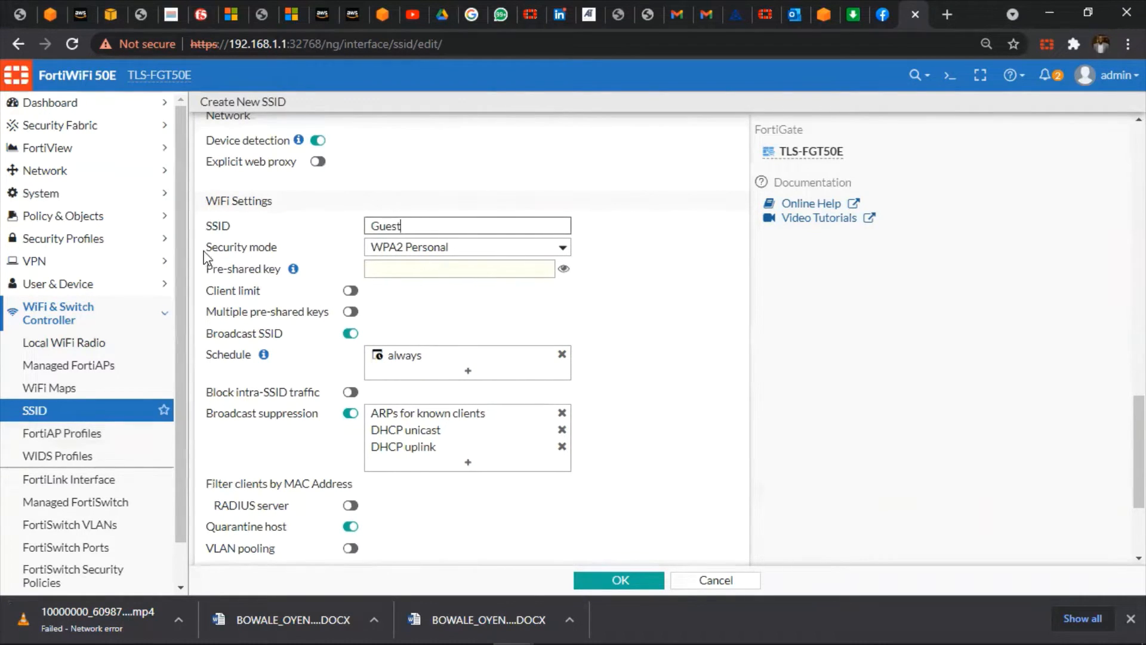
{"action": "left_click_drag", "start_coordinate": [205, 251], "coordinate": [294, 262]}
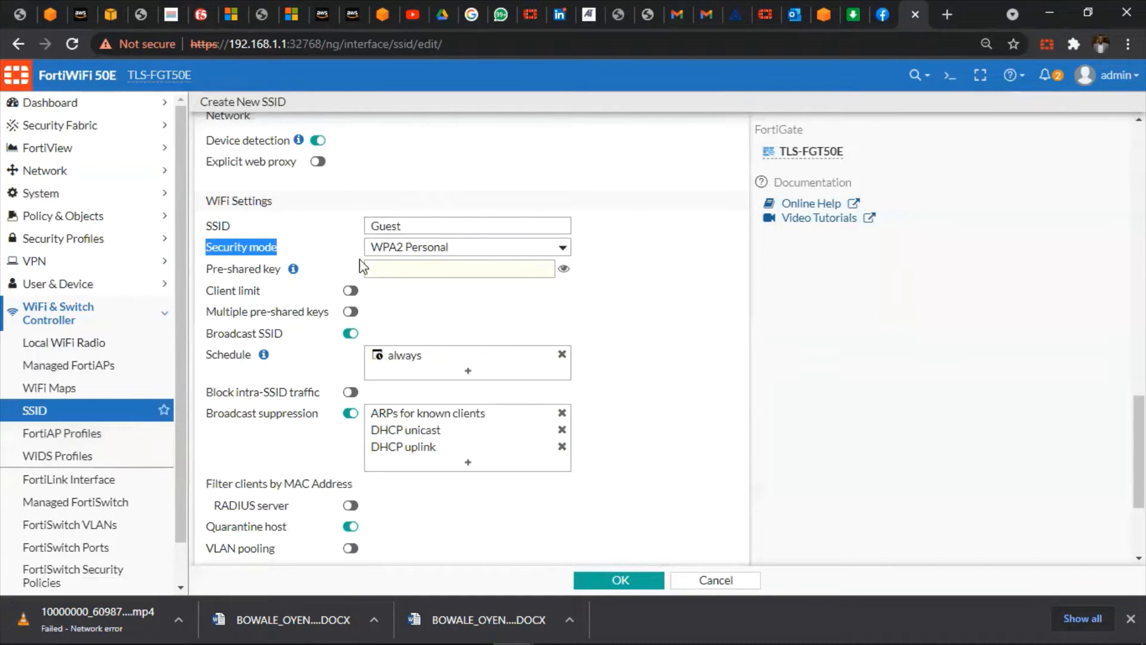
{"action": "left_click", "coordinate": [478, 245]}
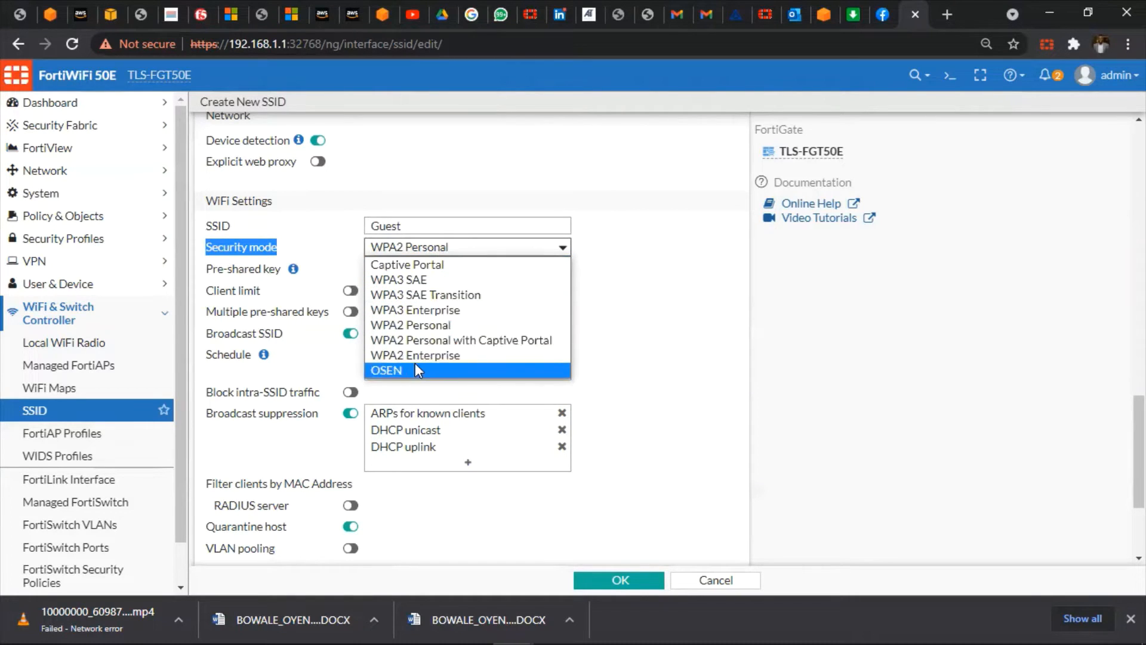
Set security mode to Captive Portal with the Email Collection portal type
{"action": "left_click", "coordinate": [436, 269]}
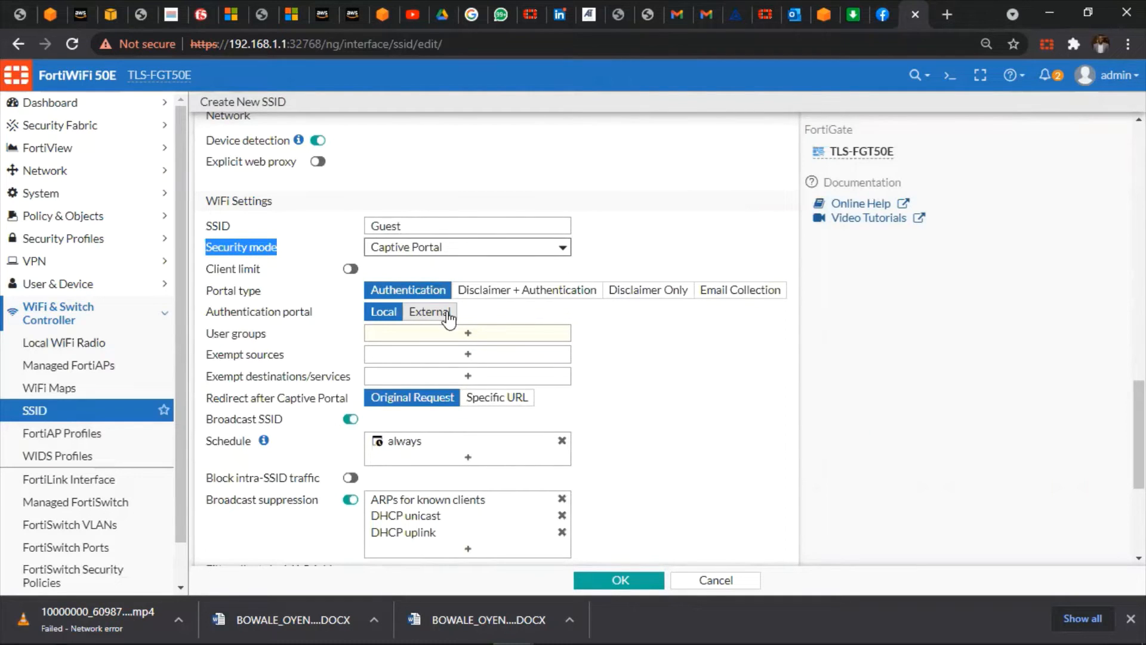
{"action": "left_click", "coordinate": [759, 303]}
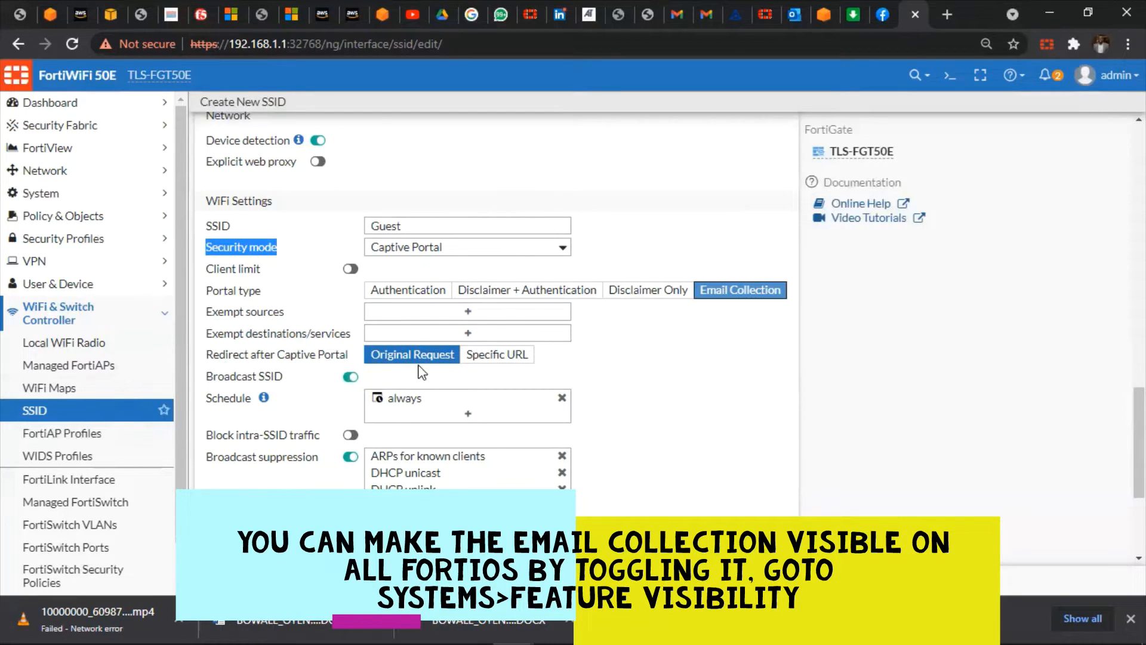
{"action": "left_click", "coordinate": [483, 359]}
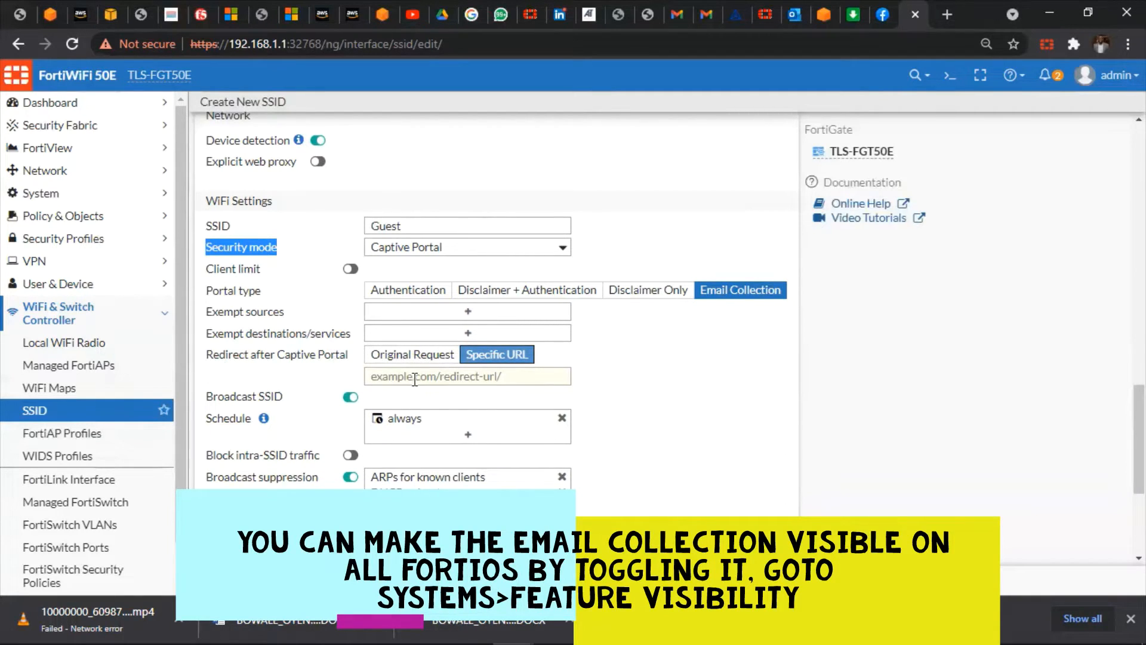
{"action": "left_click", "coordinate": [449, 378]}
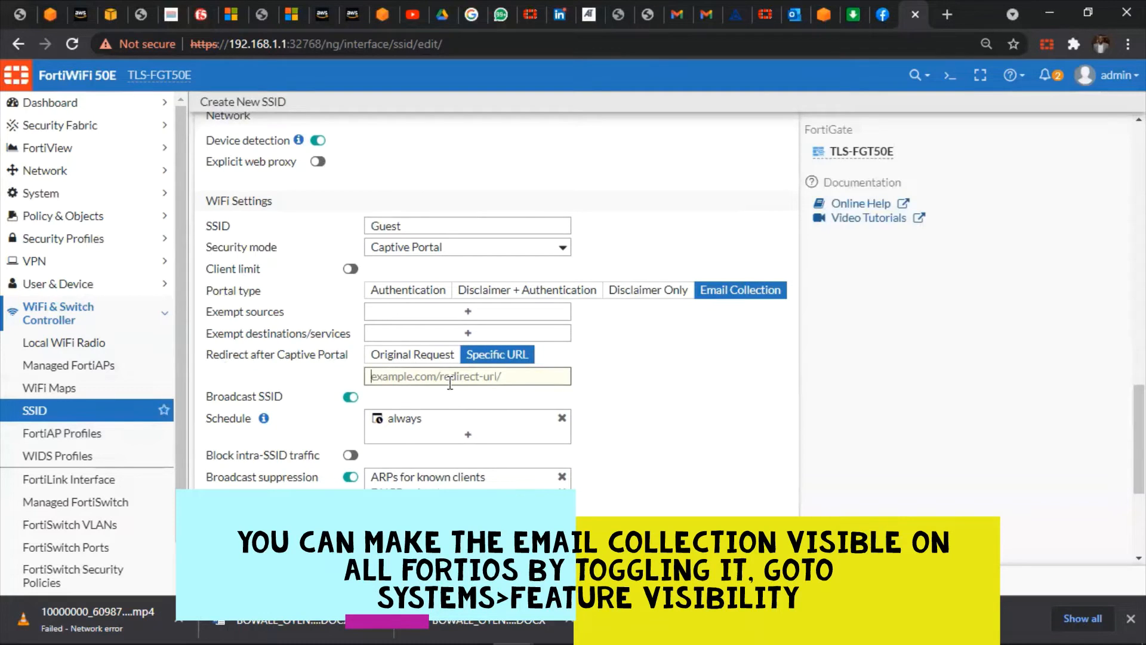
{"action": "type", "text": "ww"}
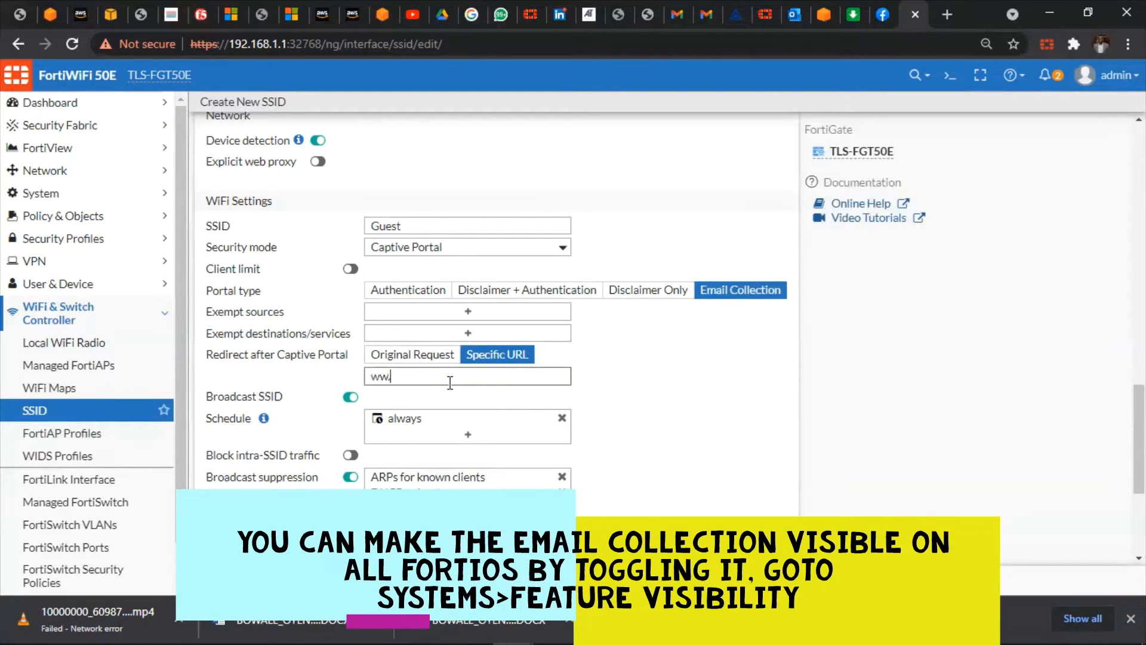
{"action": "type", "text": "w"}
{"action": "type", "text": ".tigerlogics.com"}
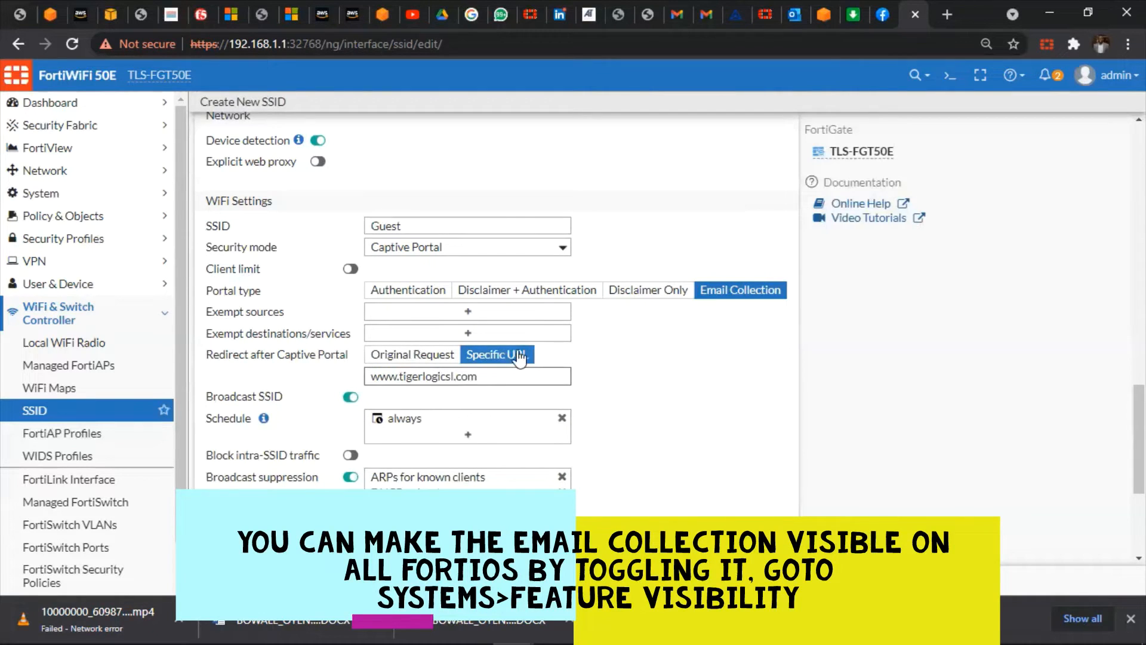
{"action": "scroll", "coordinate": [653, 381], "scroll_direction": "down", "scroll_amount": 2}
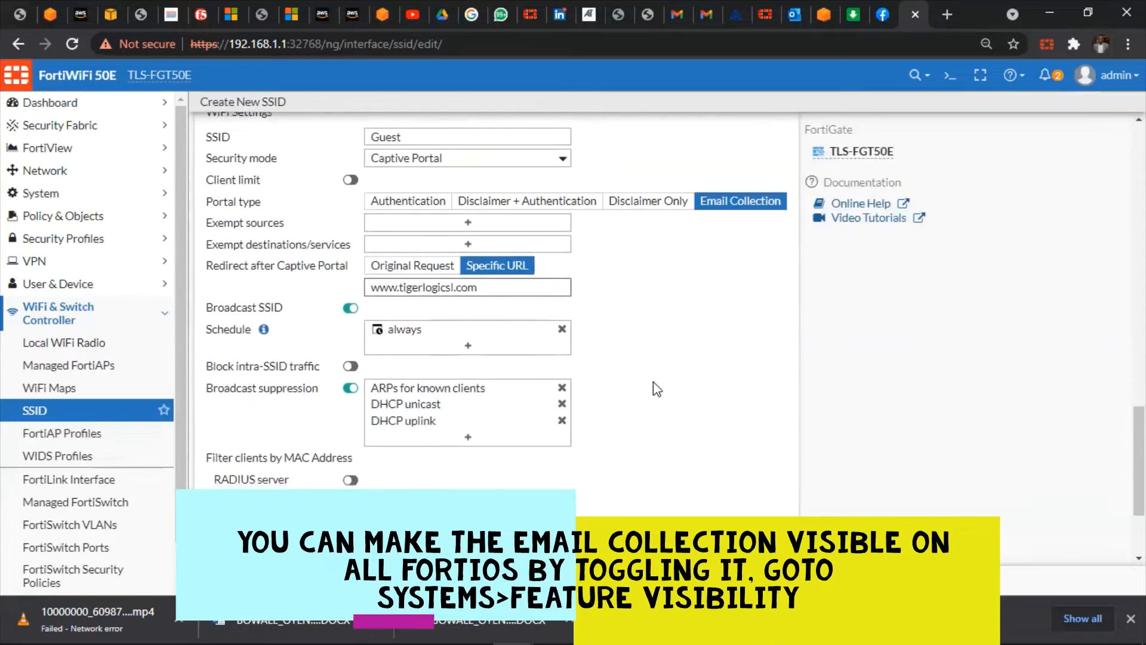
{"action": "scroll", "coordinate": [653, 383], "scroll_direction": "down", "scroll_amount": 3}
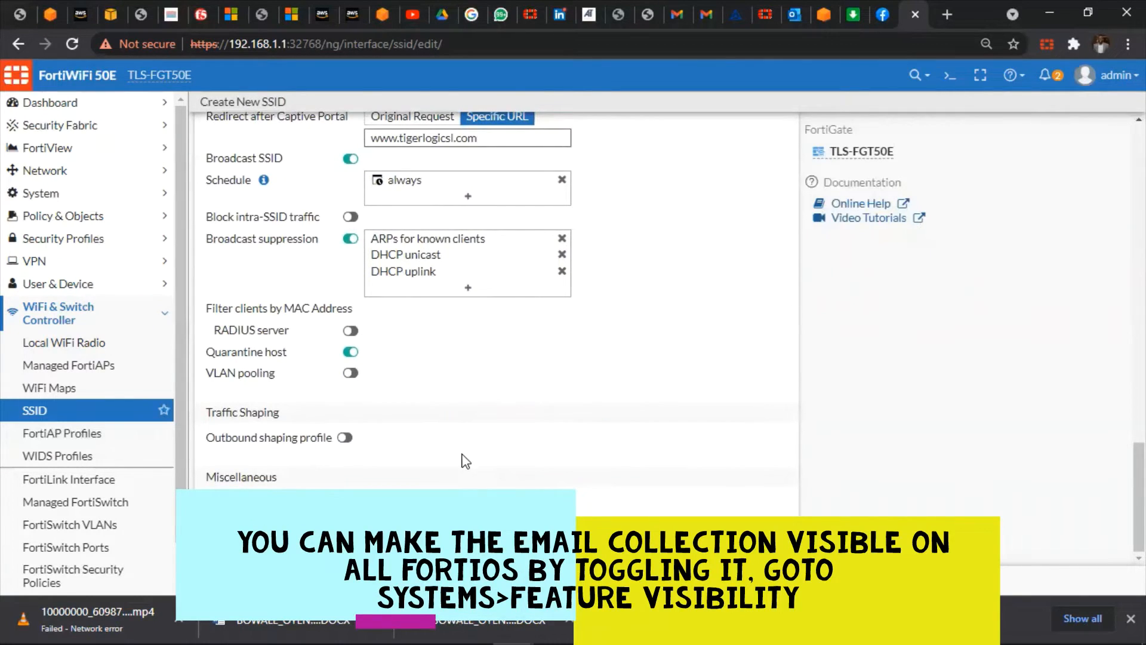
Save the Guest SSID and open the CLI Console
{"action": "key", "text": "Return"}
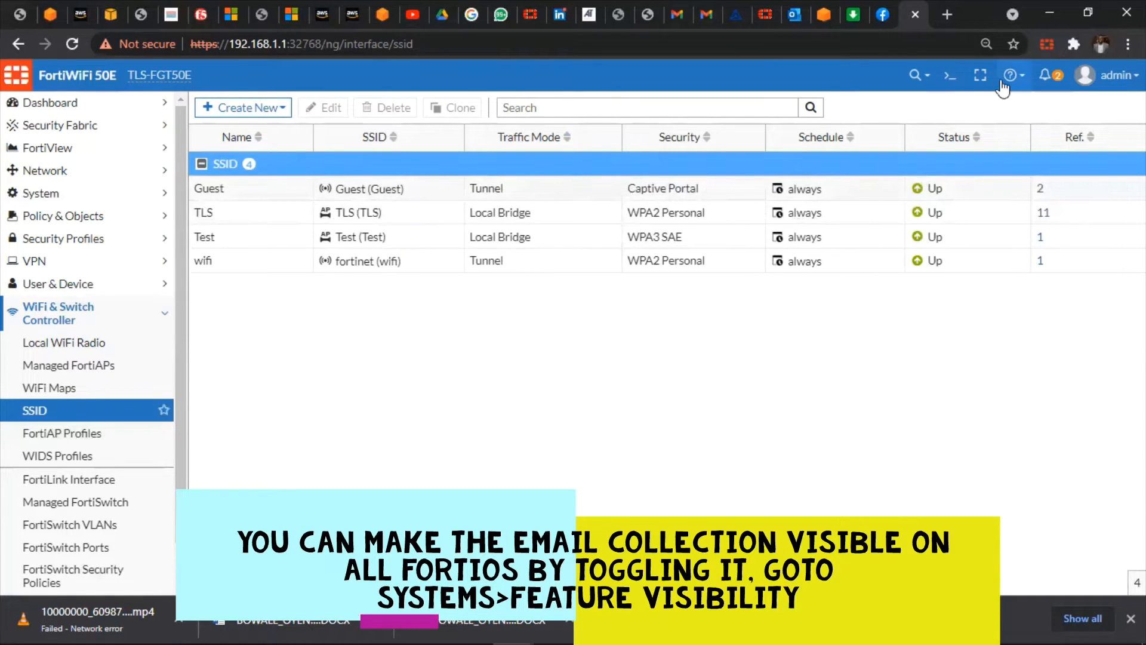
{"action": "left_click", "coordinate": [951, 76]}
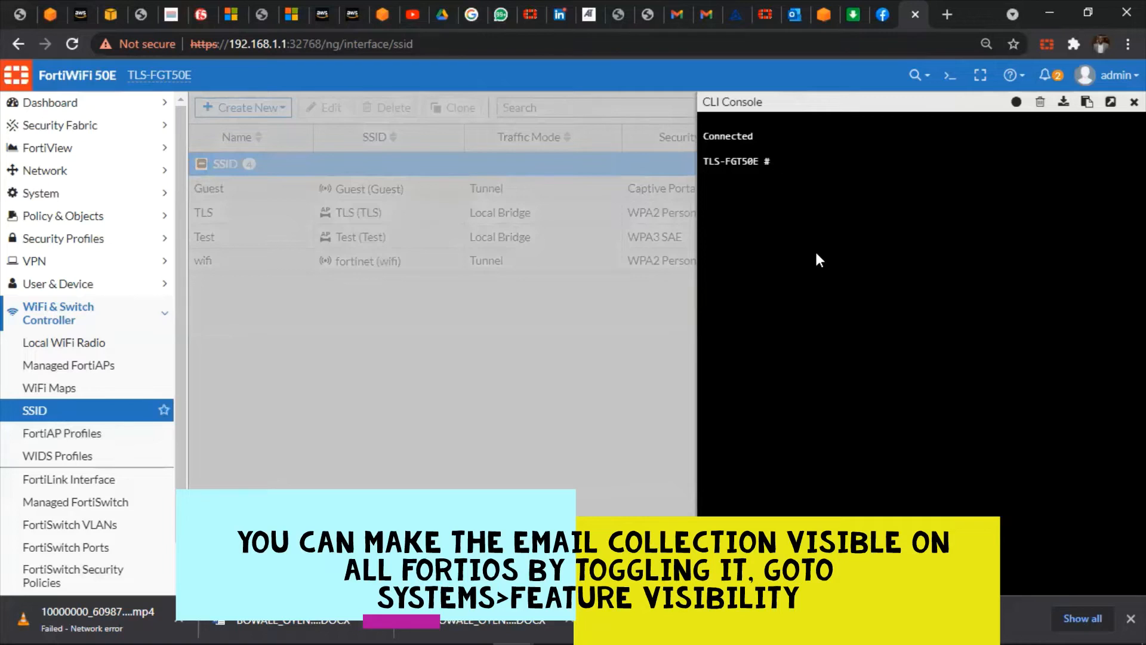
Run config wireless-controller vap and edit the Guest VAP
{"action": "type", "text": "cong"}
{"action": "key", "text": "BackSpace"}
{"action": "type", "text": "fig wireless-controller "}
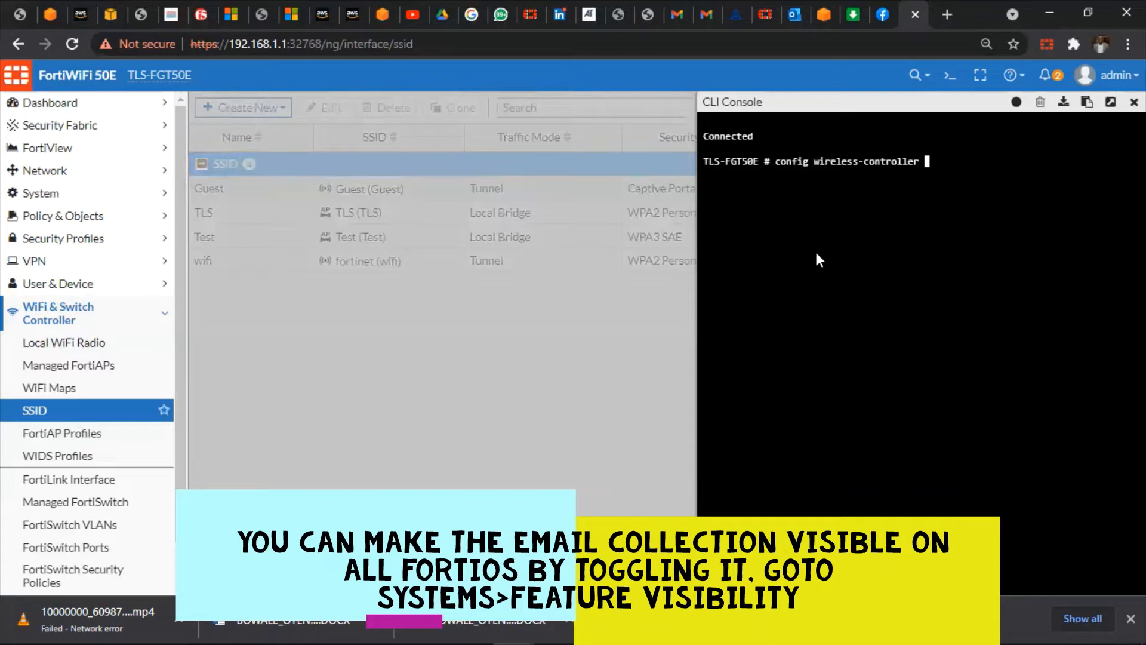
{"action": "type", "text": "vap"}
{"action": "key", "text": "Return"}
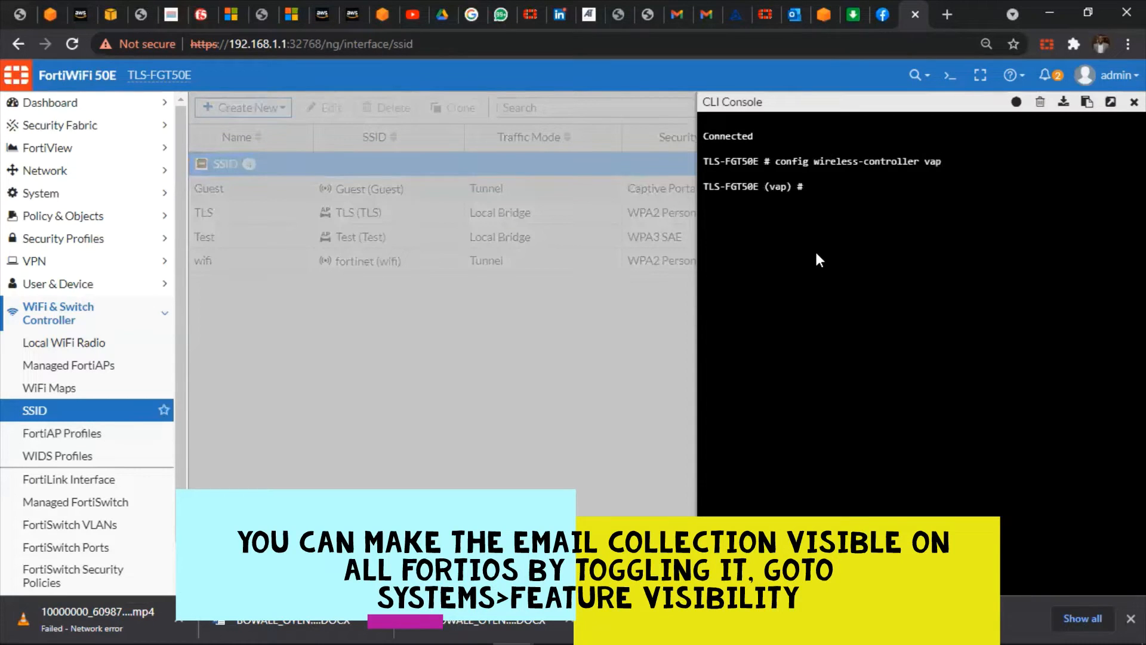
{"action": "type", "text": "edit"}
{"action": "key", "text": "question"}
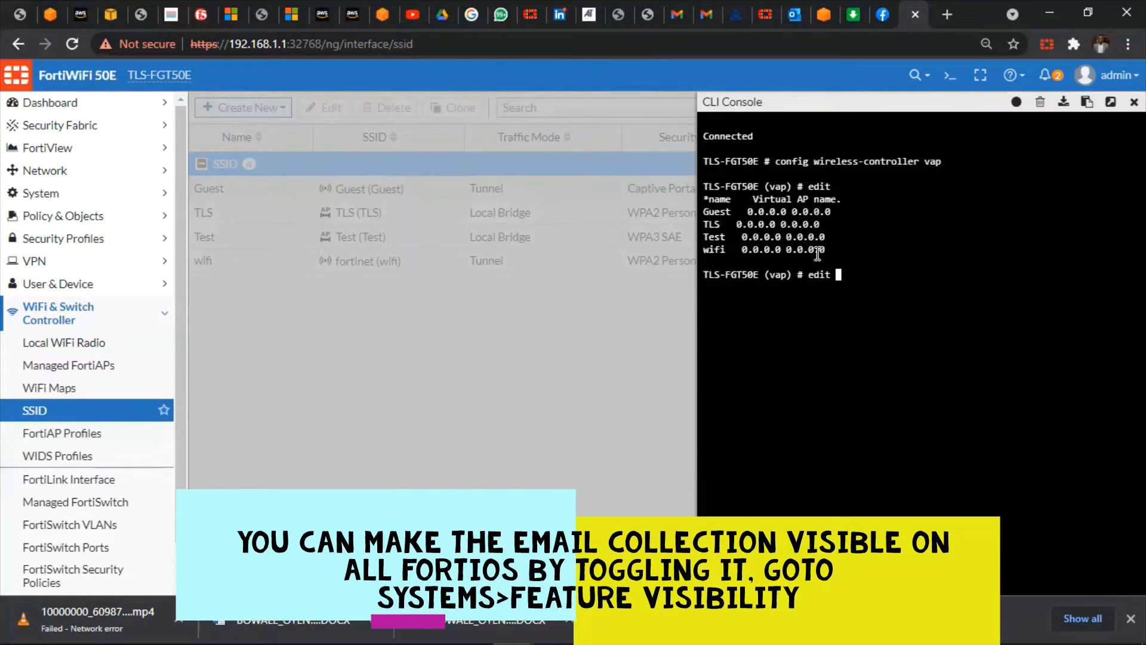
{"action": "type", "text": "Guest"}
{"action": "key", "text": "Return"}
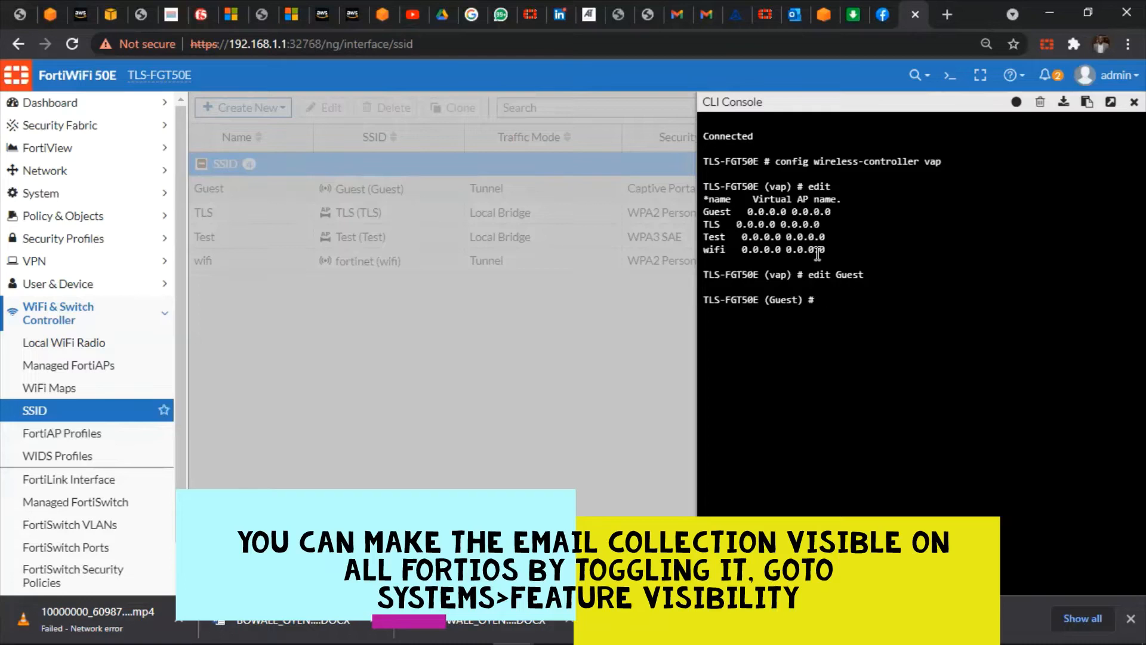
List the settings available for the Guest VAP with set ?
{"action": "type", "text": "set"}
{"action": "key", "text": "question"}
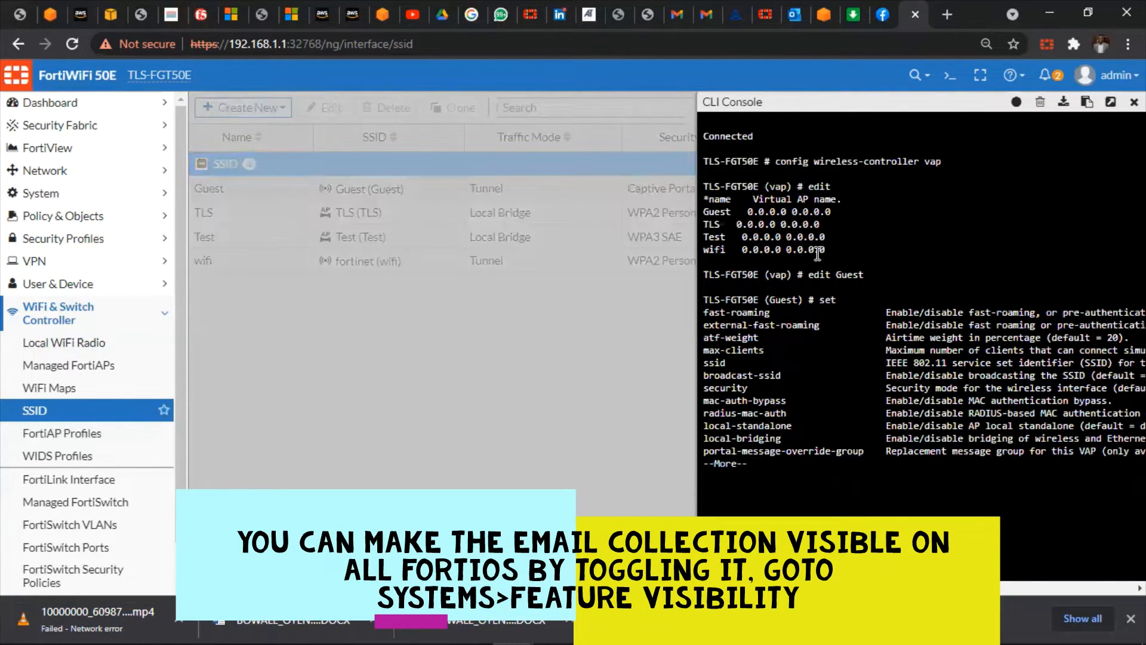
{"action": "key", "text": "space"}
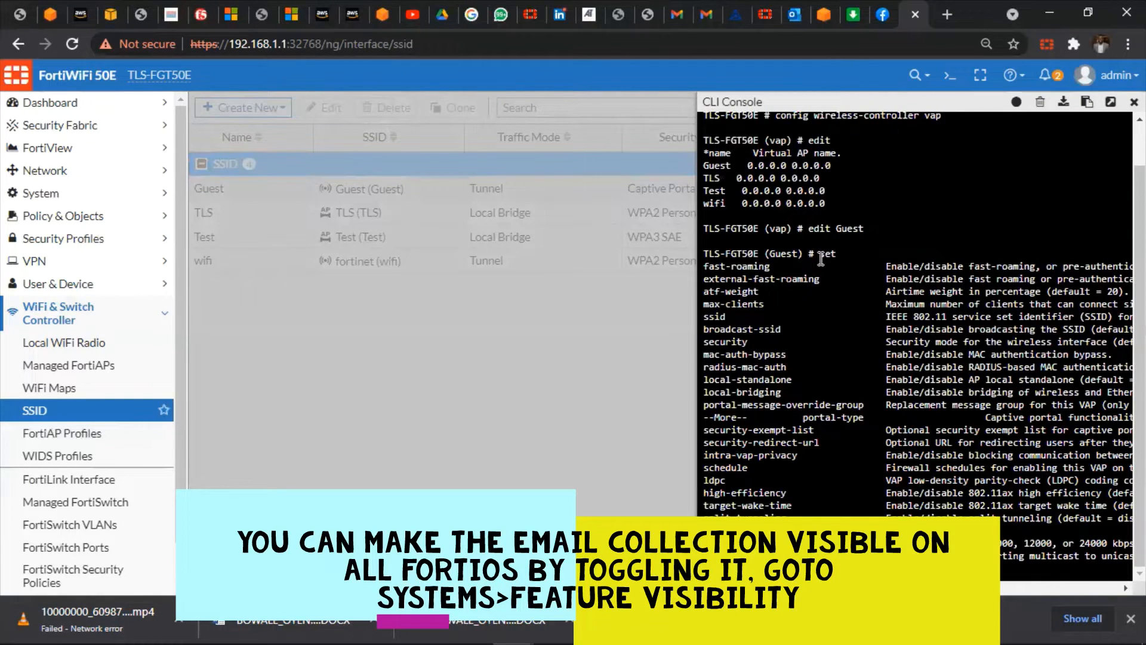
{"action": "scroll", "coordinate": [821, 258], "scroll_direction": "down", "scroll_amount": 3}
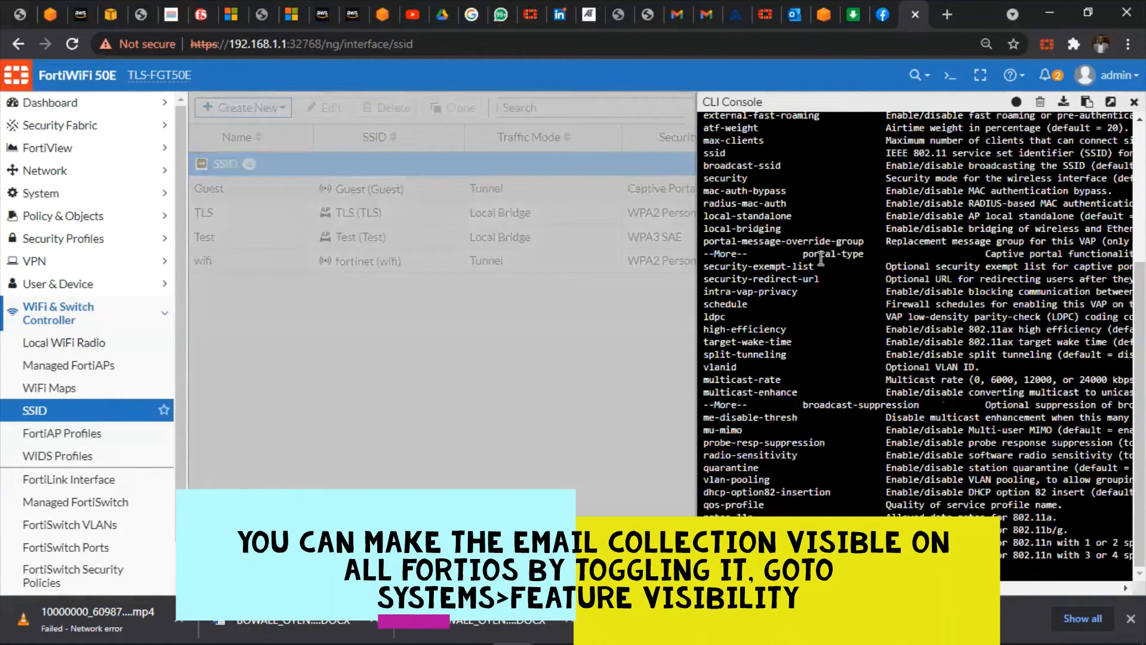
{"action": "scroll", "coordinate": [821, 258], "scroll_direction": "down", "scroll_amount": 1}
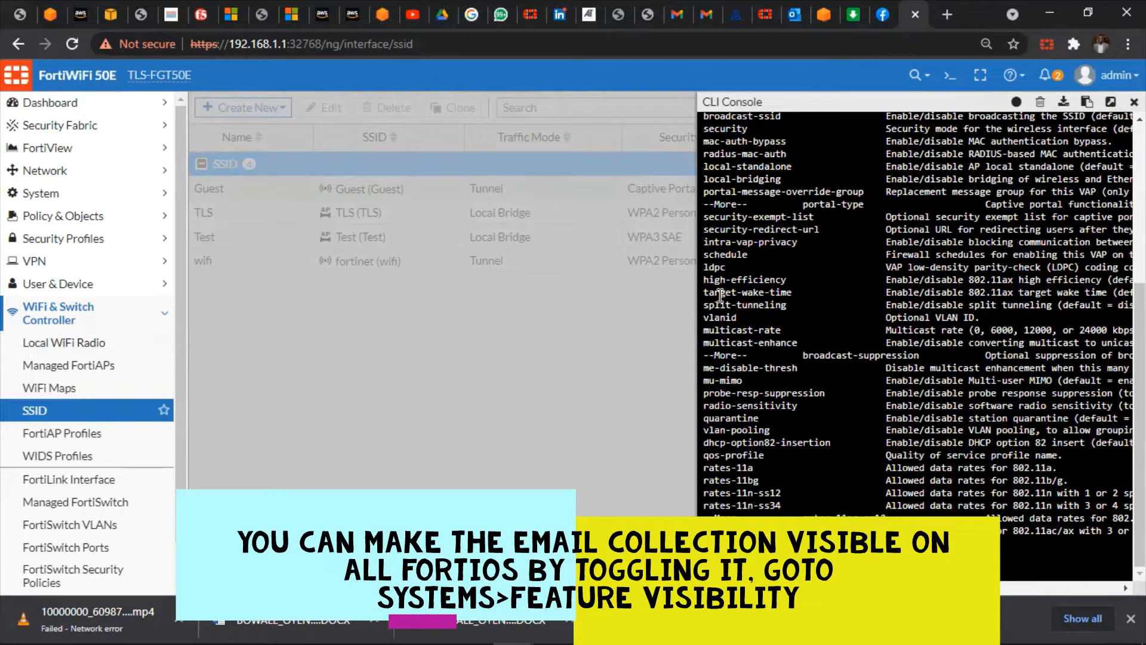
{"action": "type", "text": "?"}
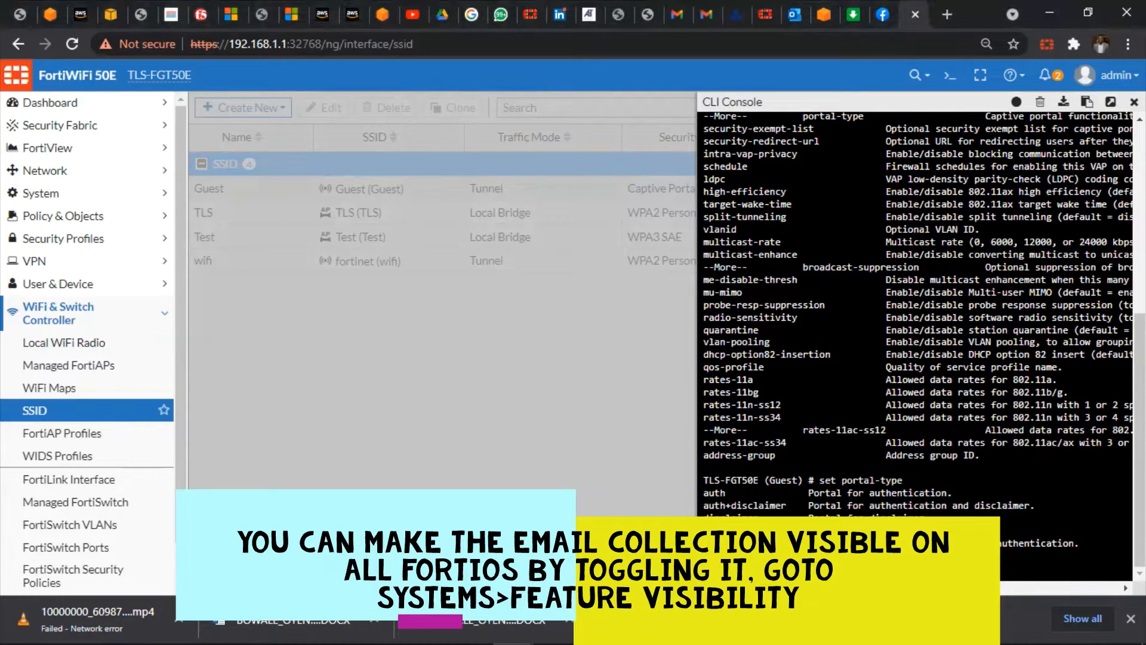
Set portal-type to email-collect, commit with end, and close the console
{"action": "type", "text": "ema"}
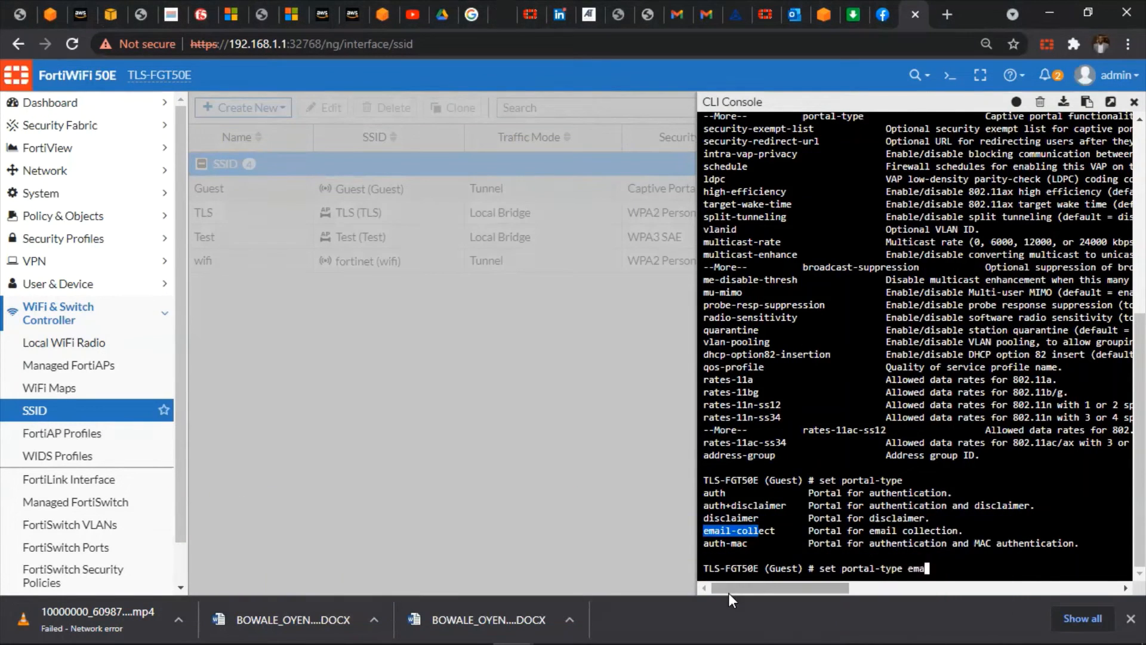
{"action": "key", "text": "Tab"}
{"action": "key", "text": "Return"}
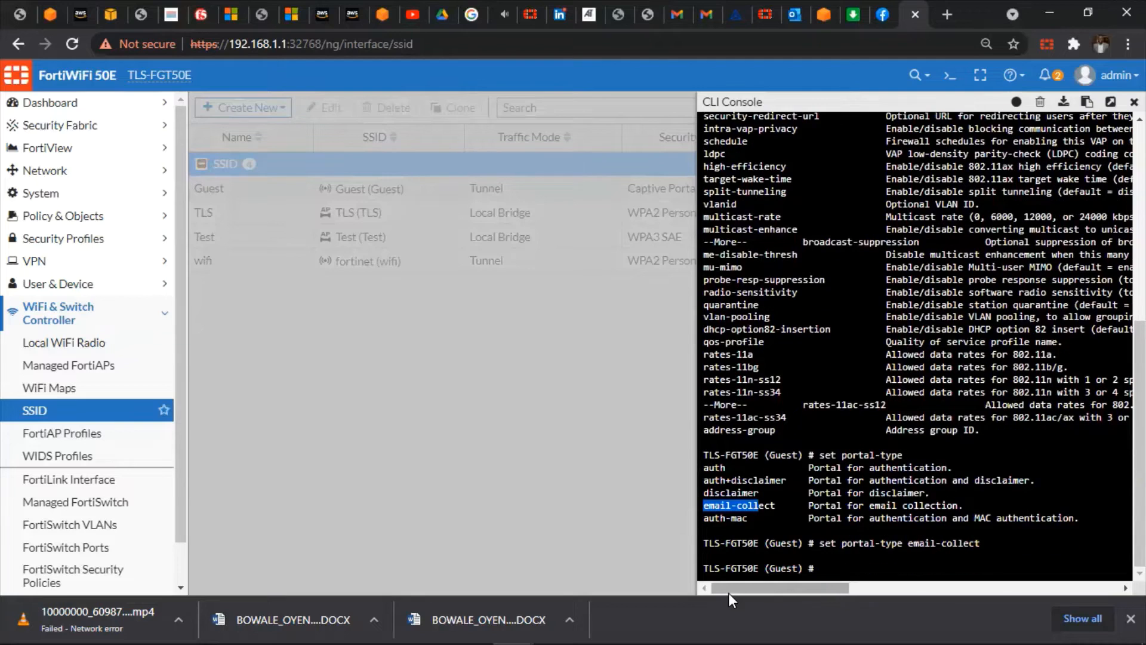
{"action": "type", "text": "end"}
{"action": "key", "text": "Return"}
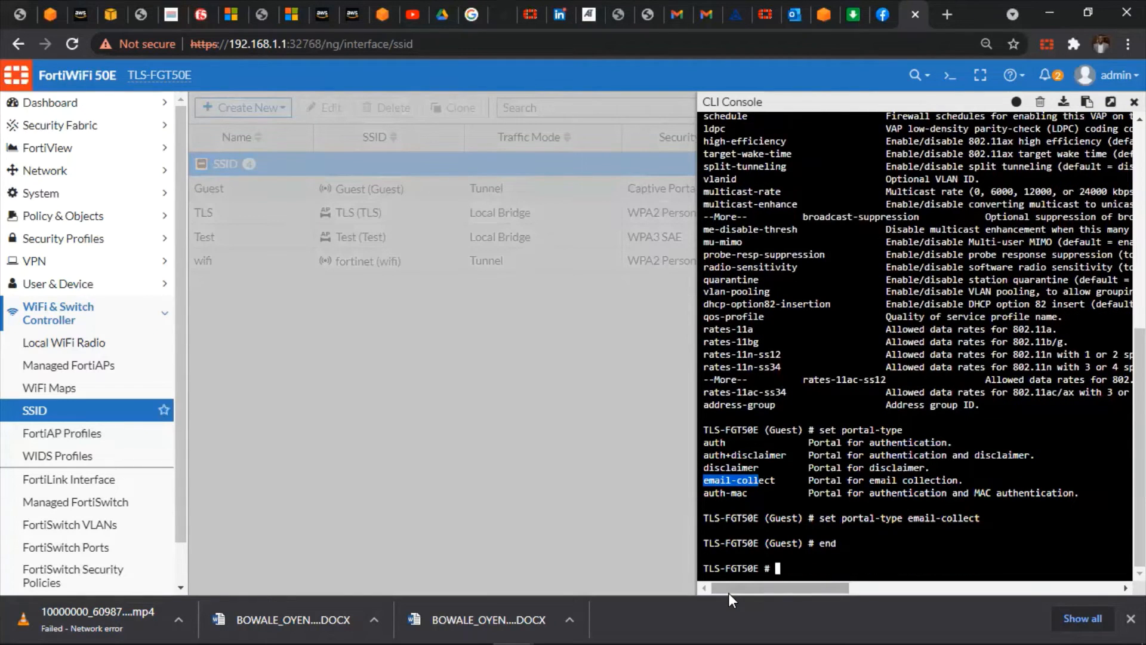
{"action": "left_click", "coordinate": [1134, 102]}
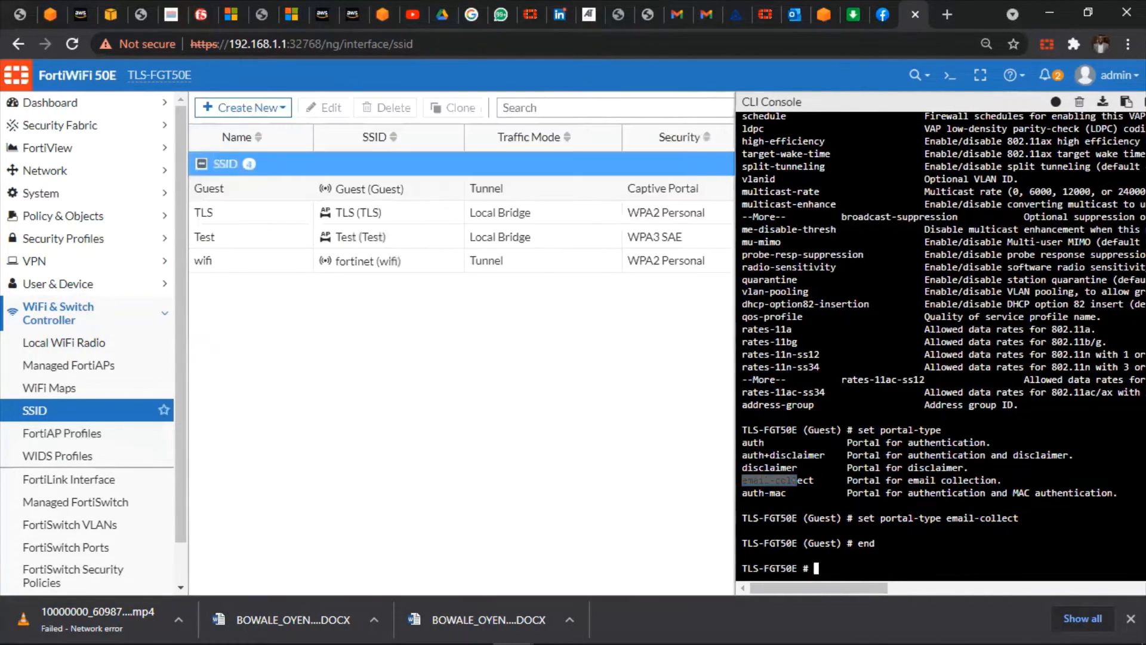
Check and refresh the Managed FortiAPs page, then go to the FortiAP Profiles list
{"action": "left_click", "coordinate": [97, 364]}
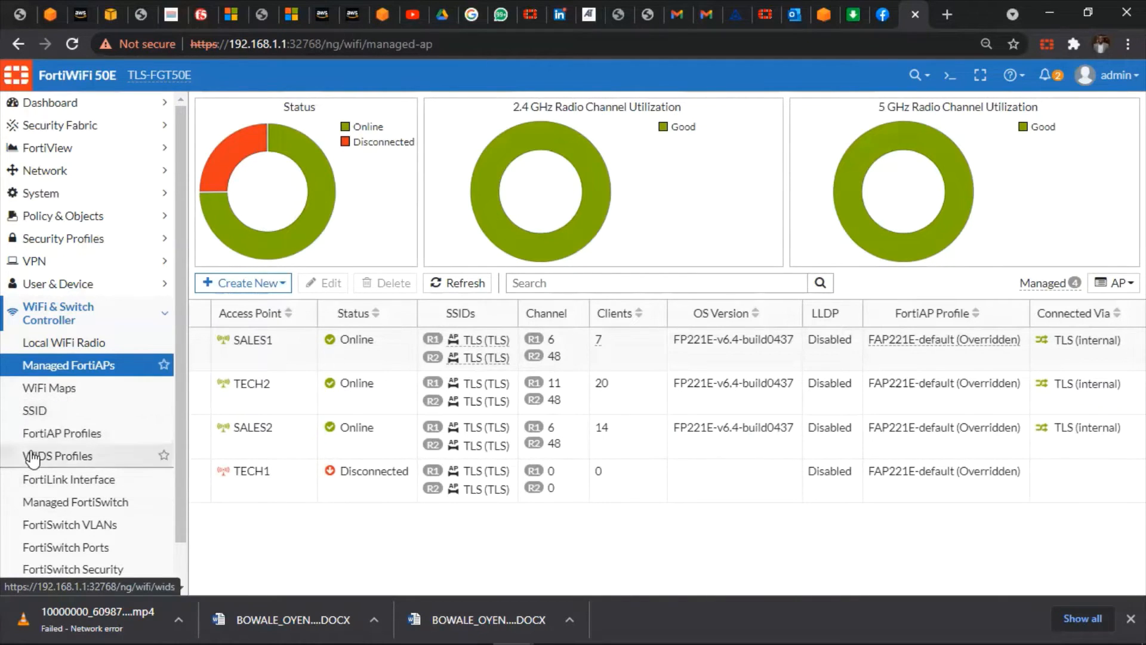
{"action": "left_click", "coordinate": [36, 368]}
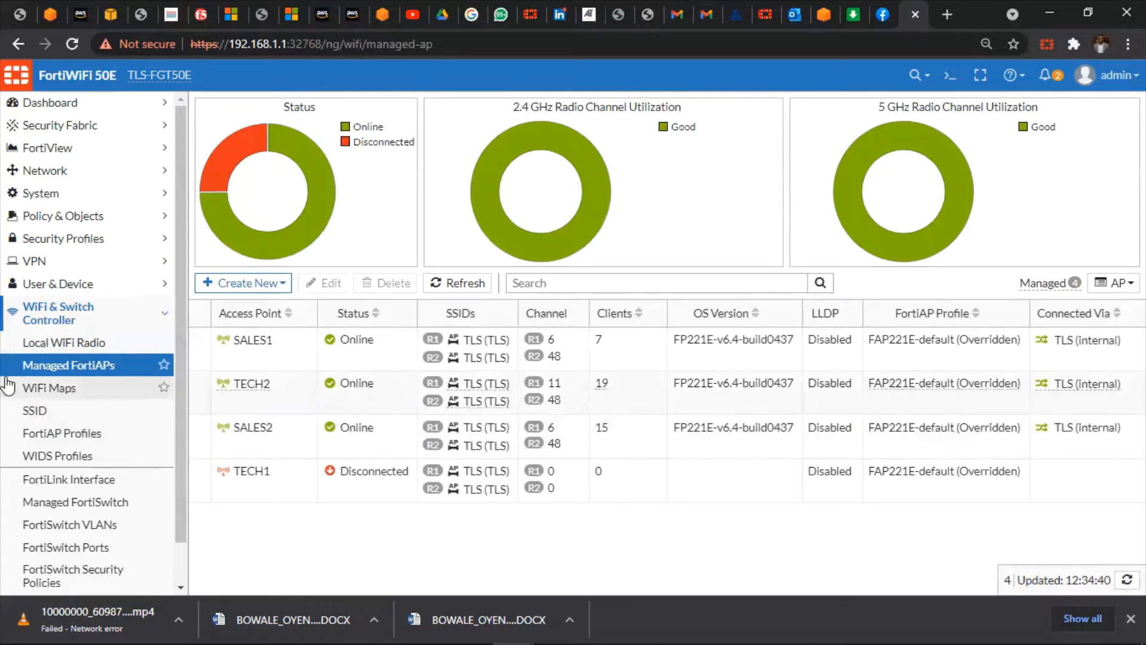
{"action": "left_click", "coordinate": [60, 441]}
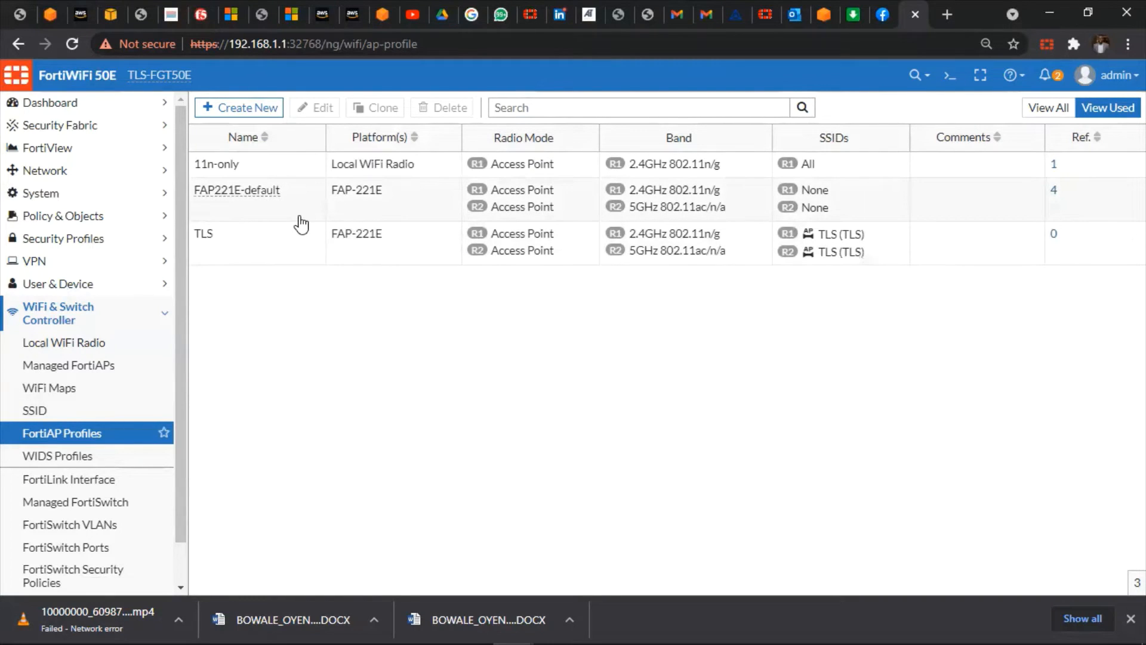
Open the FAP221E-default profile and add the Guest SSID to Radio 2
{"action": "double_click", "coordinate": [404, 218]}
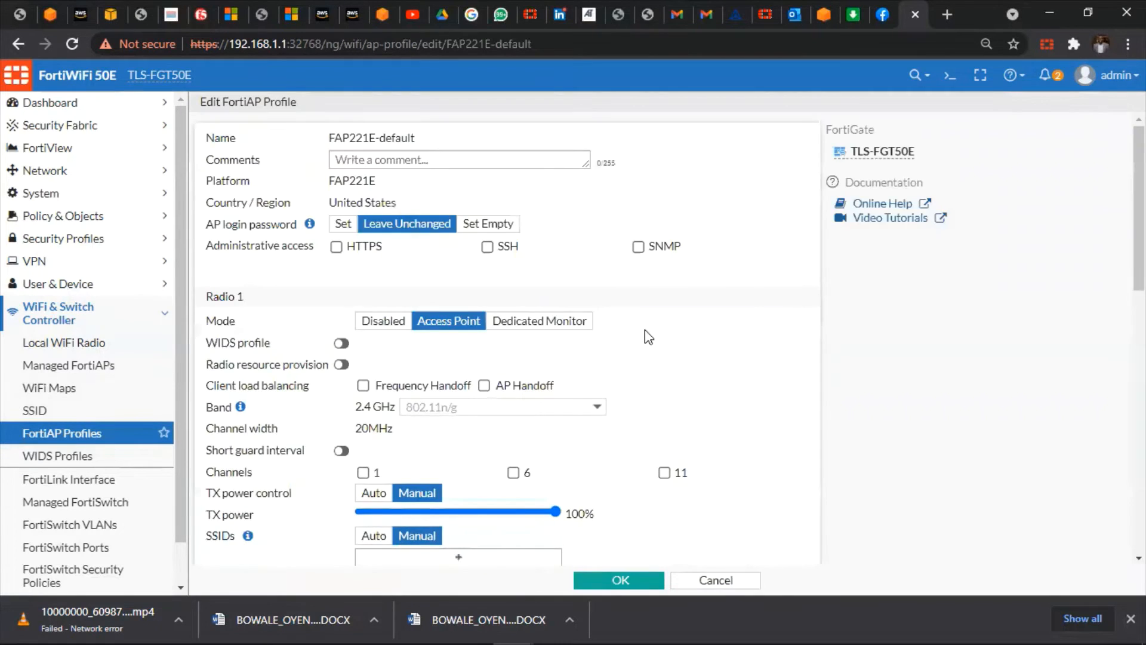
{"action": "scroll", "coordinate": [749, 311], "scroll_direction": "down", "scroll_amount": 4}
{"action": "scroll", "coordinate": [629, 302], "scroll_direction": "up", "scroll_amount": 3}
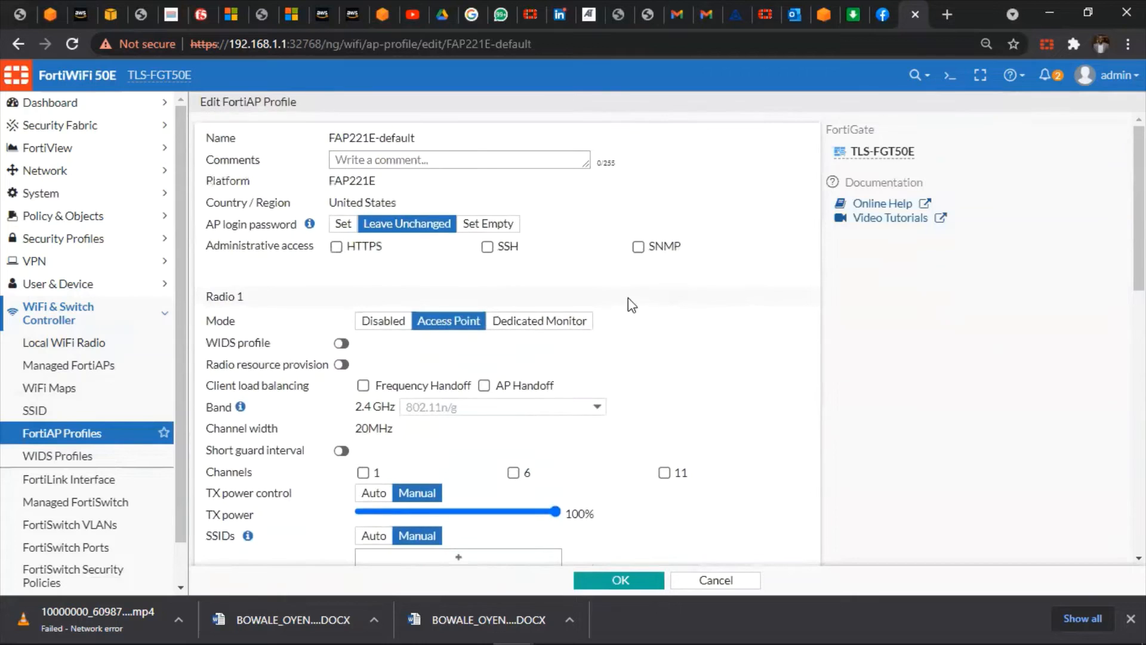
{"action": "scroll", "coordinate": [629, 304], "scroll_direction": "down", "scroll_amount": 5}
{"action": "scroll", "coordinate": [628, 316], "scroll_direction": "down", "scroll_amount": 1}
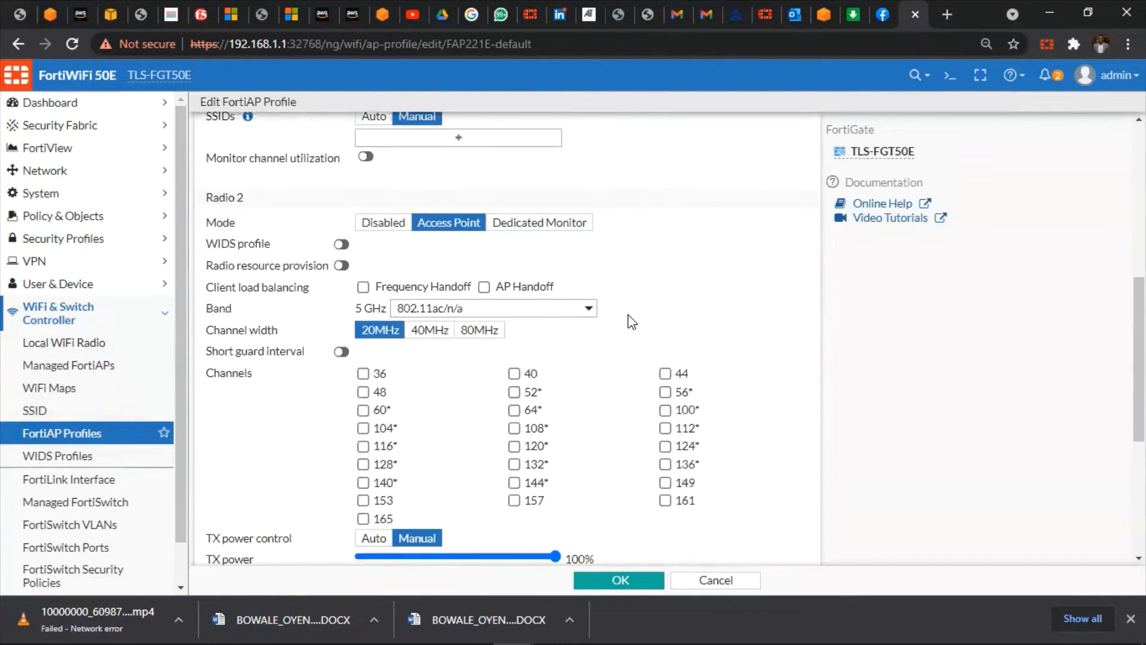
{"action": "scroll", "coordinate": [628, 317], "scroll_direction": "down", "scroll_amount": 4}
{"action": "scroll", "coordinate": [629, 316], "scroll_direction": "down", "scroll_amount": 1}
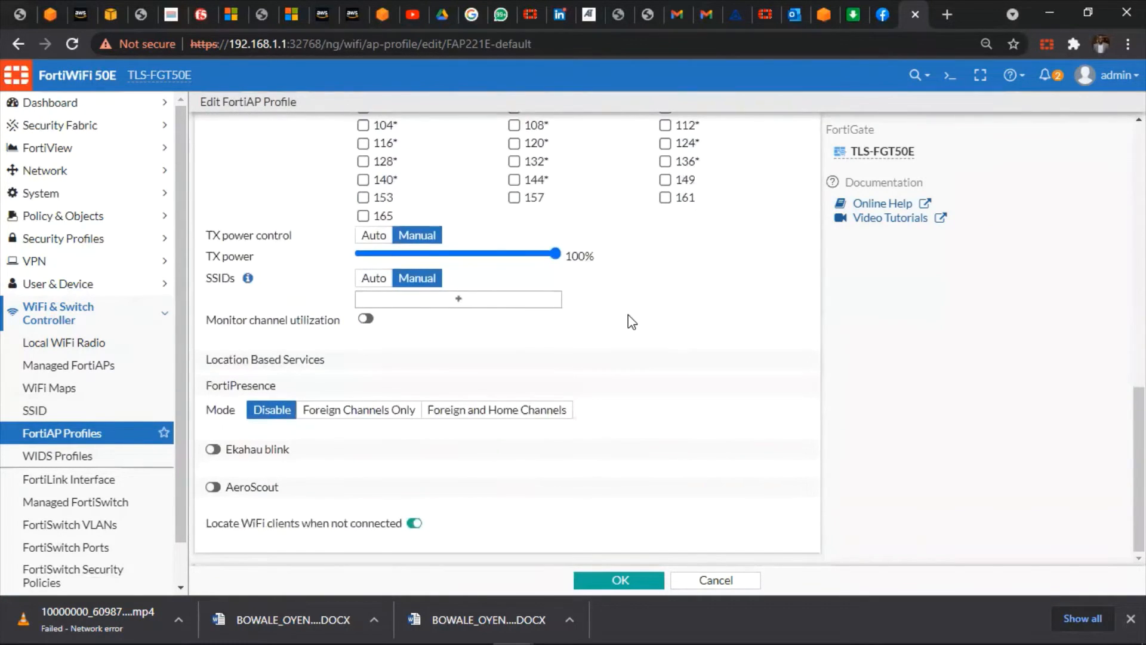
{"action": "scroll", "coordinate": [629, 317], "scroll_direction": "up", "scroll_amount": 10}
{"action": "scroll", "coordinate": [628, 315], "scroll_direction": "up", "scroll_amount": 4}
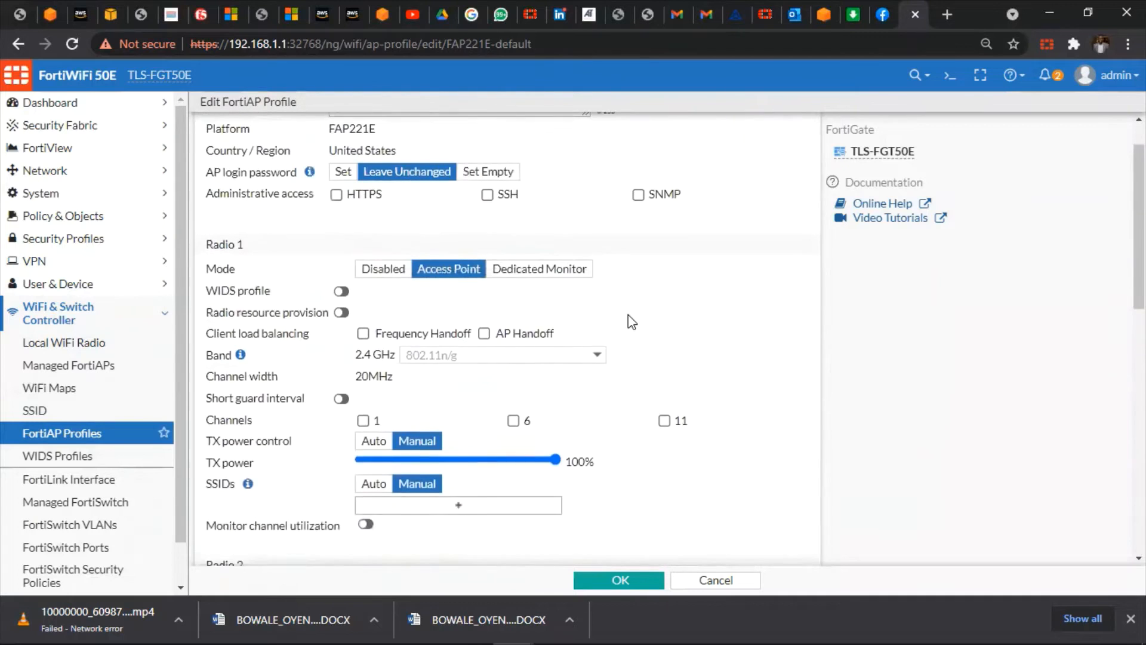
{"action": "scroll", "coordinate": [628, 315], "scroll_direction": "down", "scroll_amount": 2}
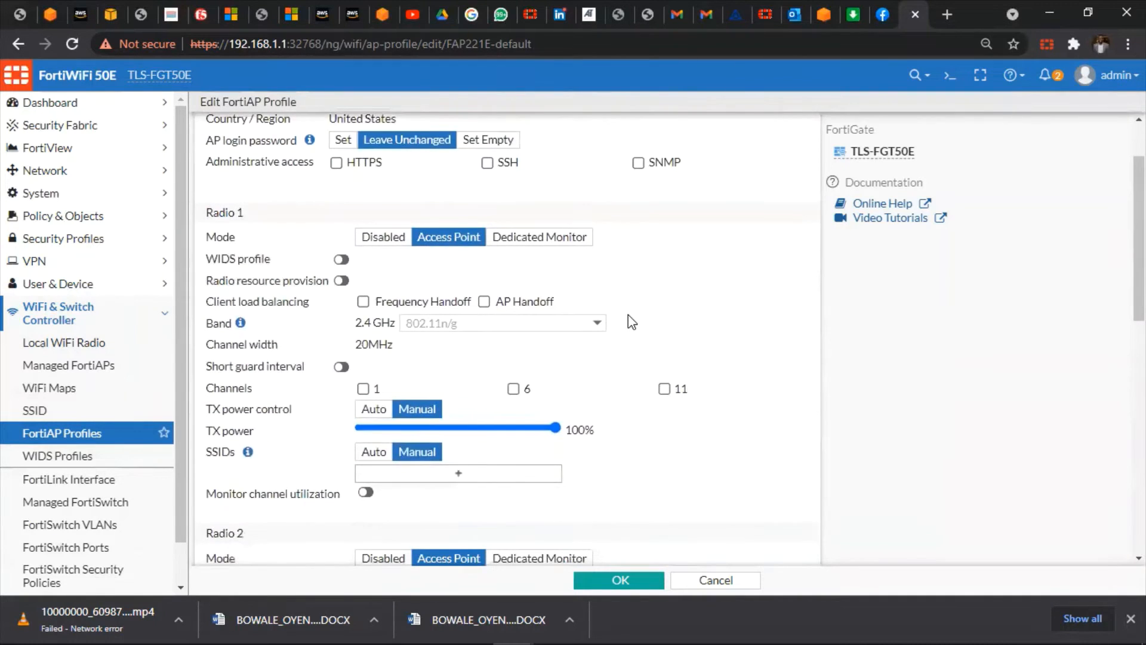
{"action": "scroll", "coordinate": [628, 316], "scroll_direction": "down", "scroll_amount": 5}
{"action": "scroll", "coordinate": [628, 316], "scroll_direction": "up", "scroll_amount": 1}
{"action": "scroll", "coordinate": [628, 315], "scroll_direction": "down", "scroll_amount": 4}
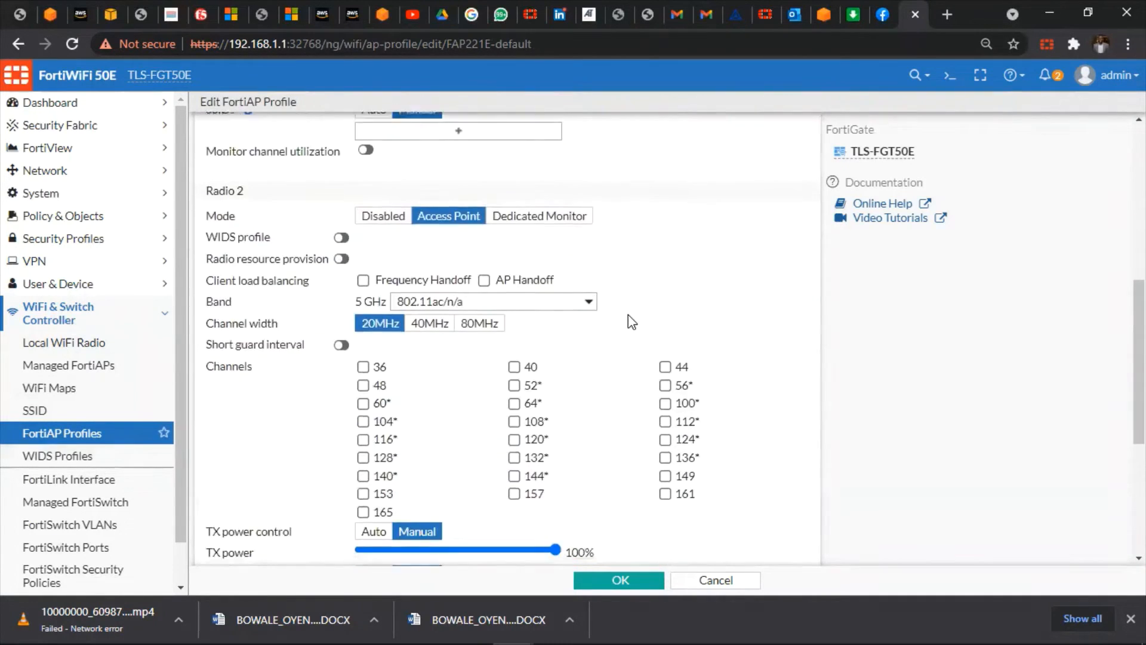
{"action": "scroll", "coordinate": [628, 322], "scroll_direction": "down", "scroll_amount": 2}
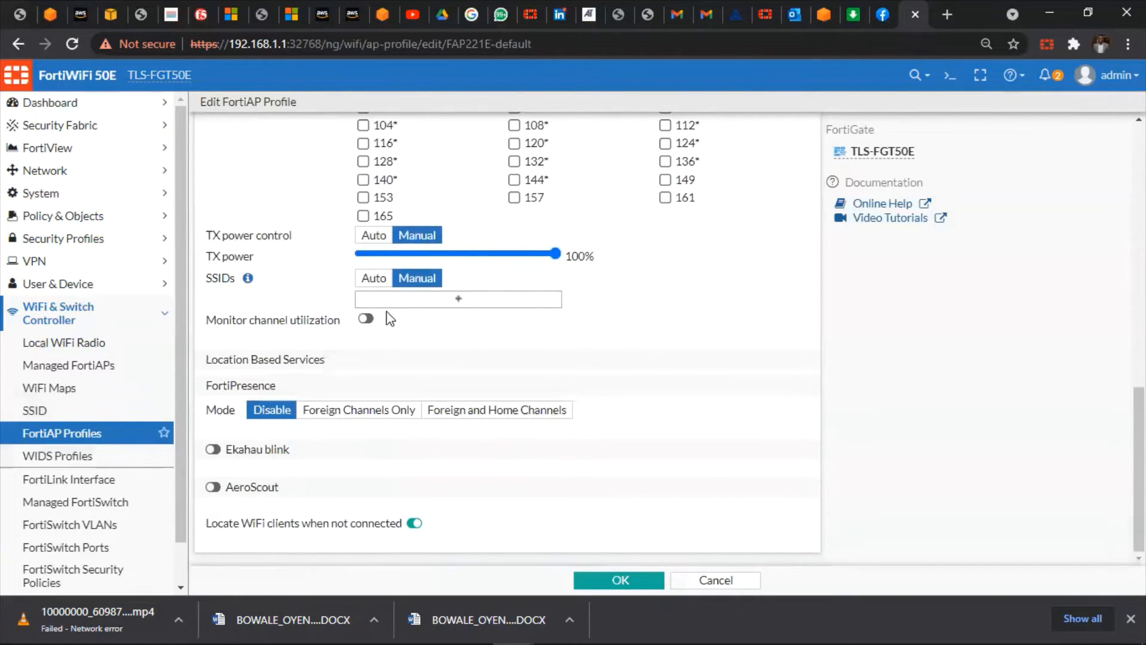
{"action": "left_click", "coordinate": [459, 305]}
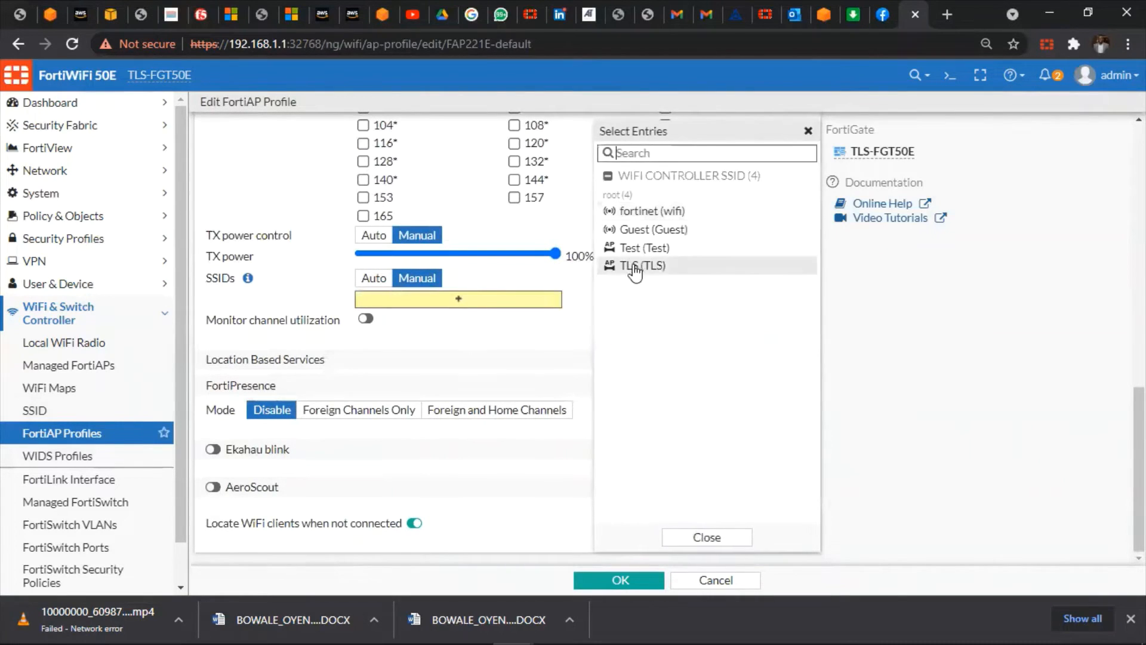
{"action": "left_click", "coordinate": [651, 232]}
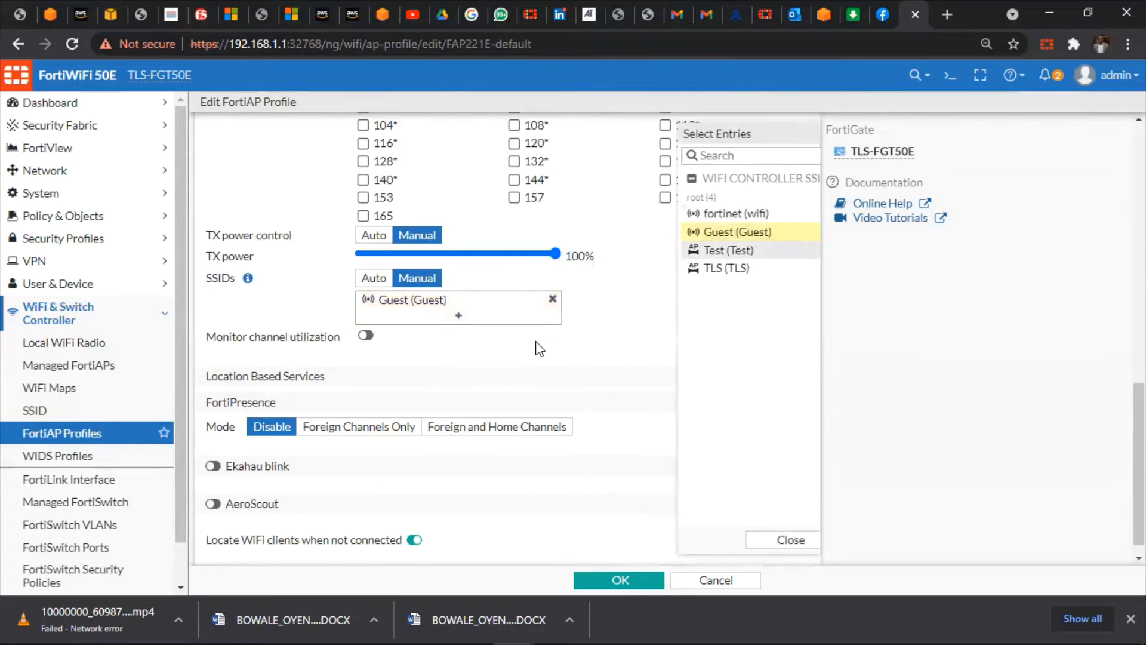
{"action": "left_click", "coordinate": [539, 348]}
Add the Guest SSID to Radio 1 as well and save the profile
{"action": "scroll", "coordinate": [539, 349], "scroll_direction": "up", "scroll_amount": 4}
{"action": "scroll", "coordinate": [536, 346], "scroll_direction": "up", "scroll_amount": 4}
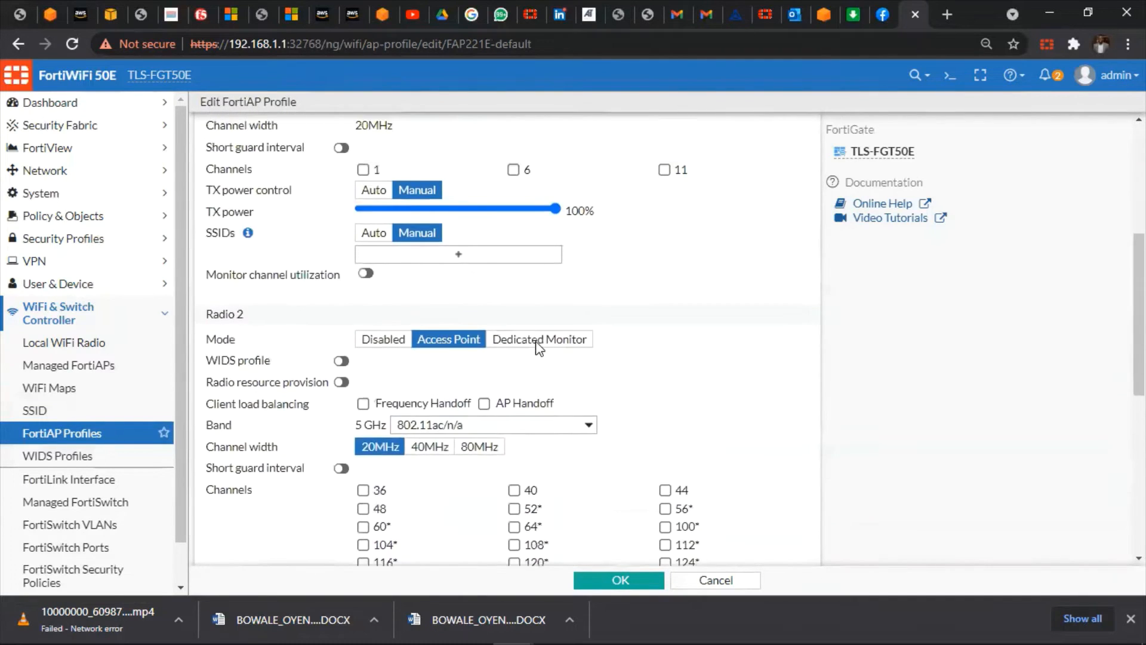
{"action": "left_click", "coordinate": [508, 343]}
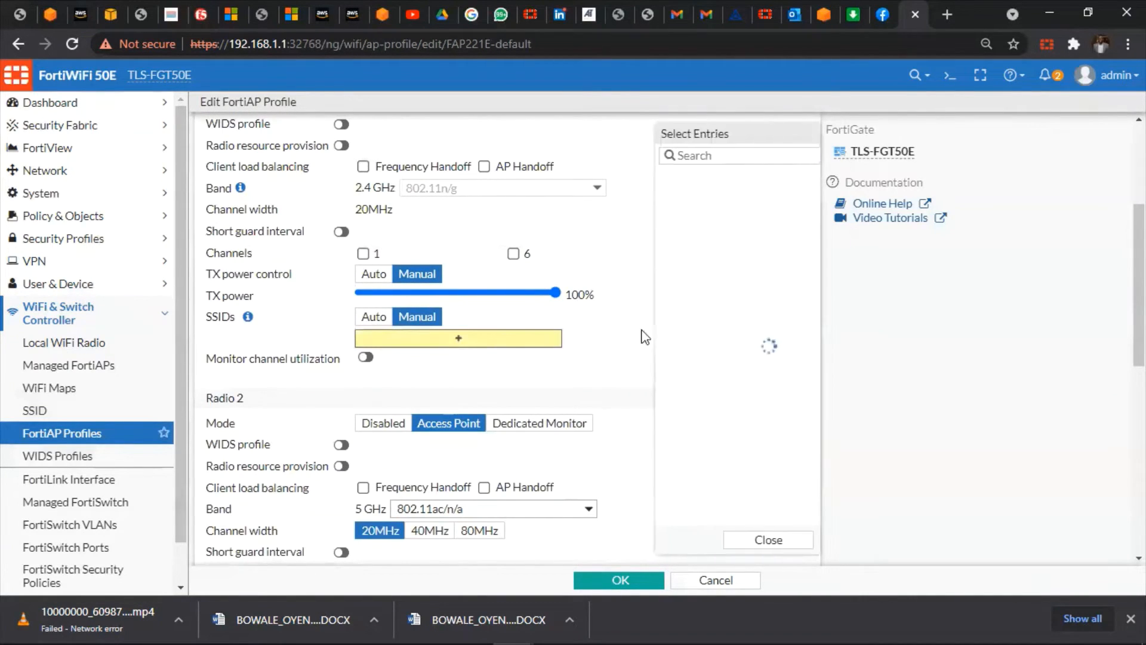
{"action": "left_click", "coordinate": [659, 232]}
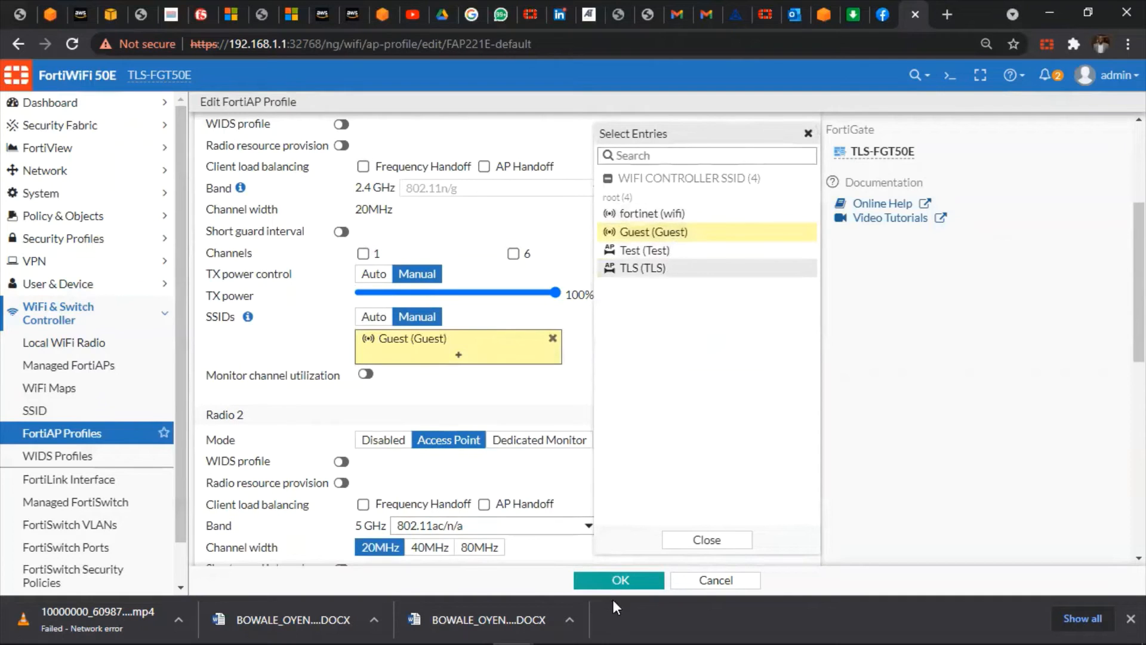
{"action": "left_click", "coordinate": [618, 582]}
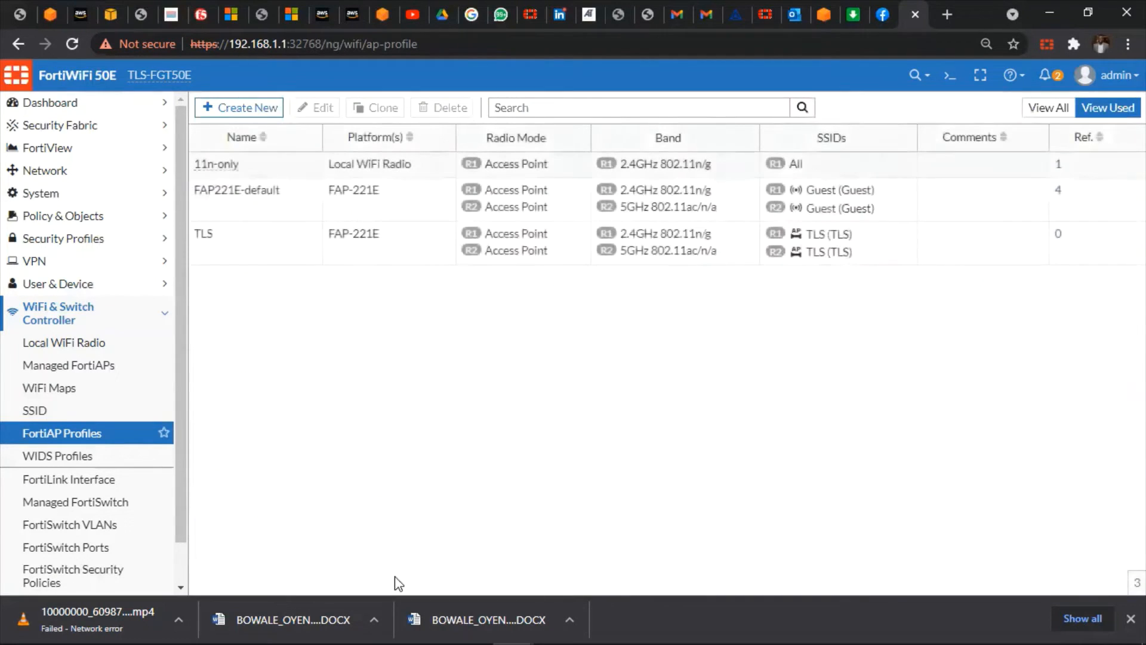
Go to the Managed FortiAPs list and select the TECH2 access point
{"action": "left_click", "coordinate": [89, 366]}
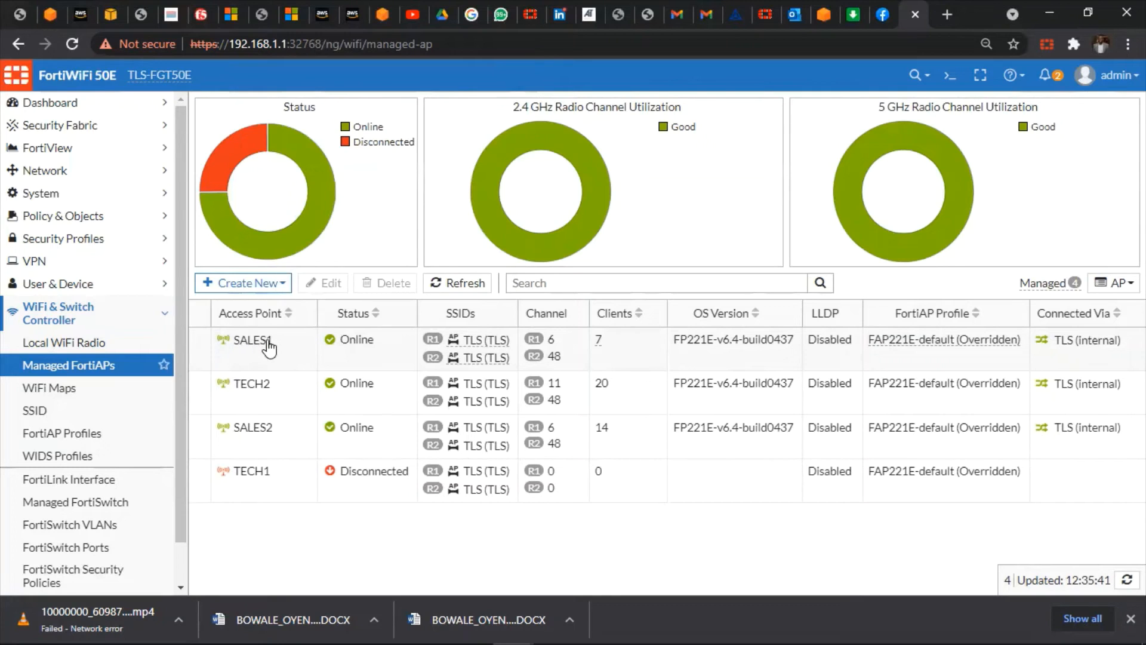
{"action": "mouse_move", "coordinate": [255, 393]}
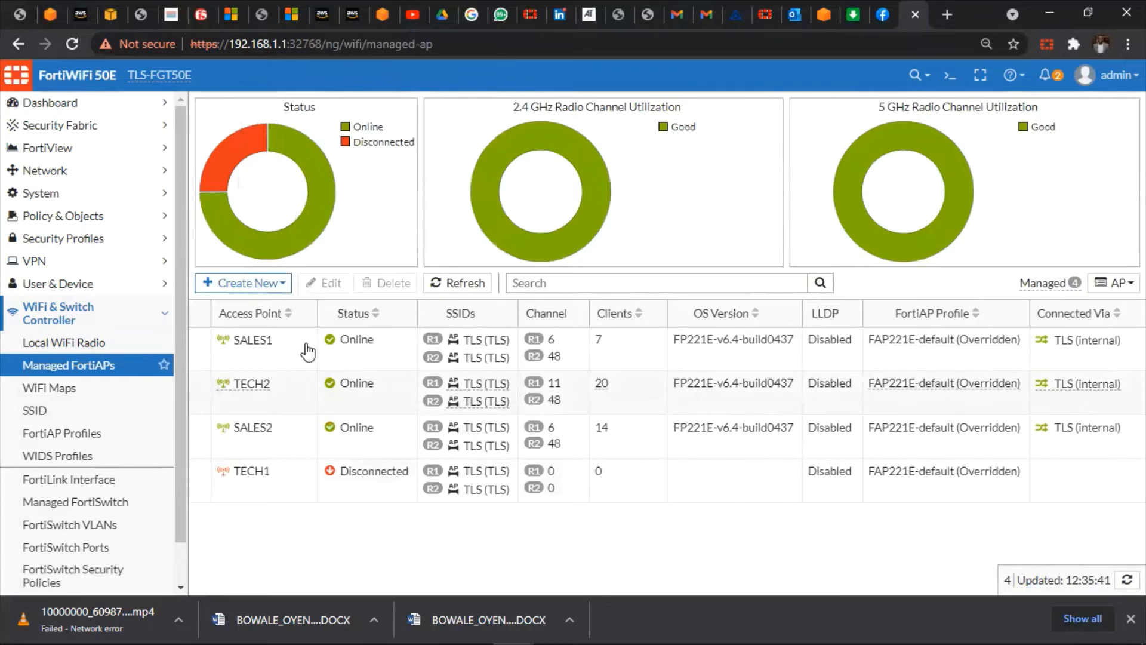
{"action": "left_click", "coordinate": [308, 376]}
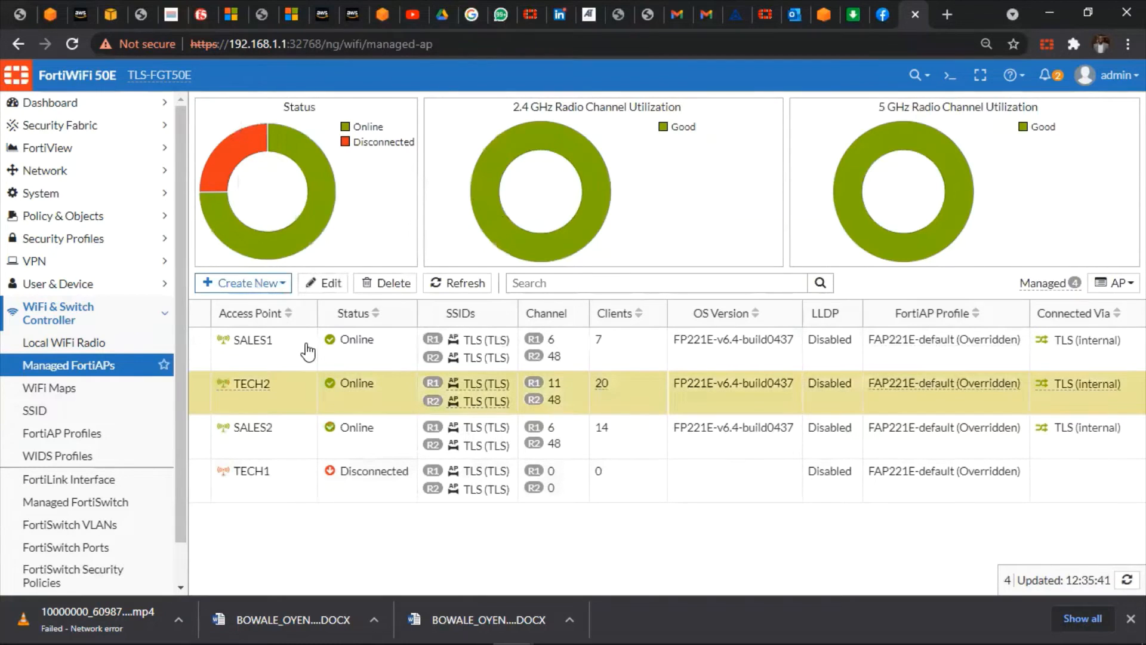
Open TECH2 for editing and add Guest to Radio 1's SSIDs alongside TLS
{"action": "left_click", "coordinate": [322, 284]}
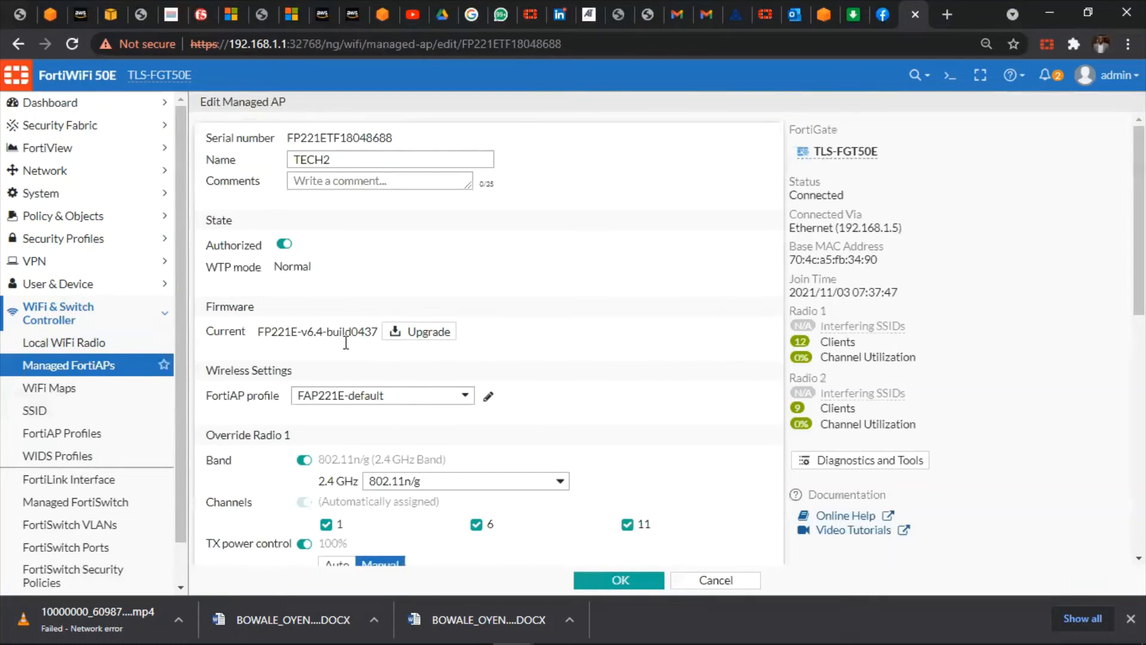
{"action": "scroll", "coordinate": [346, 344], "scroll_direction": "down", "scroll_amount": 7}
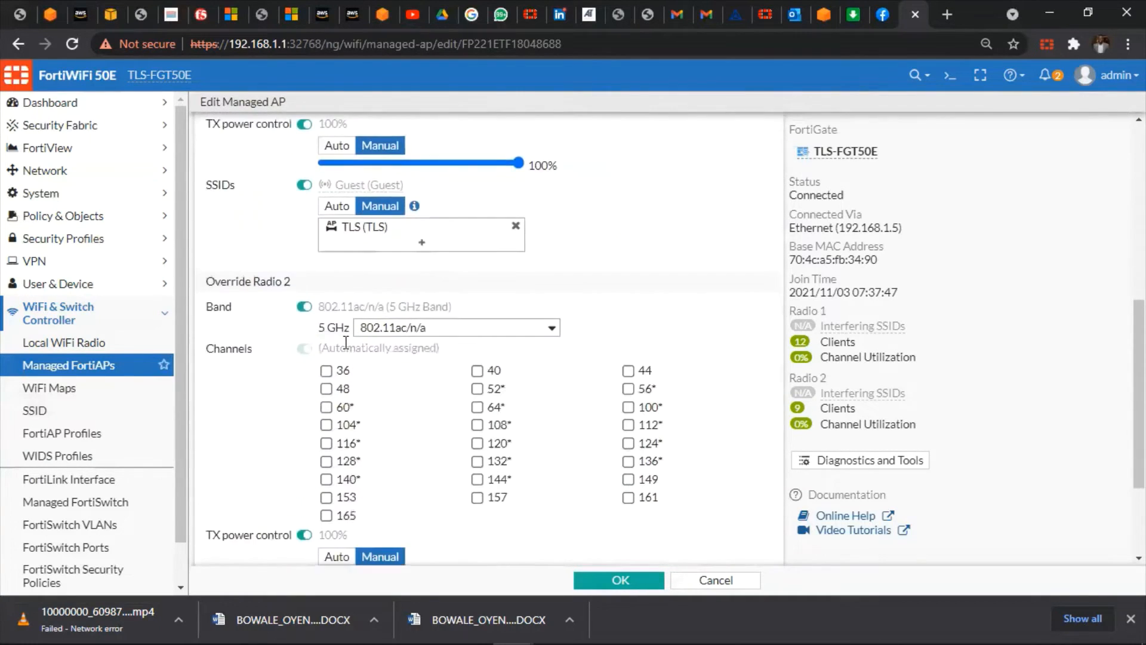
{"action": "scroll", "coordinate": [346, 343], "scroll_direction": "up", "scroll_amount": 2}
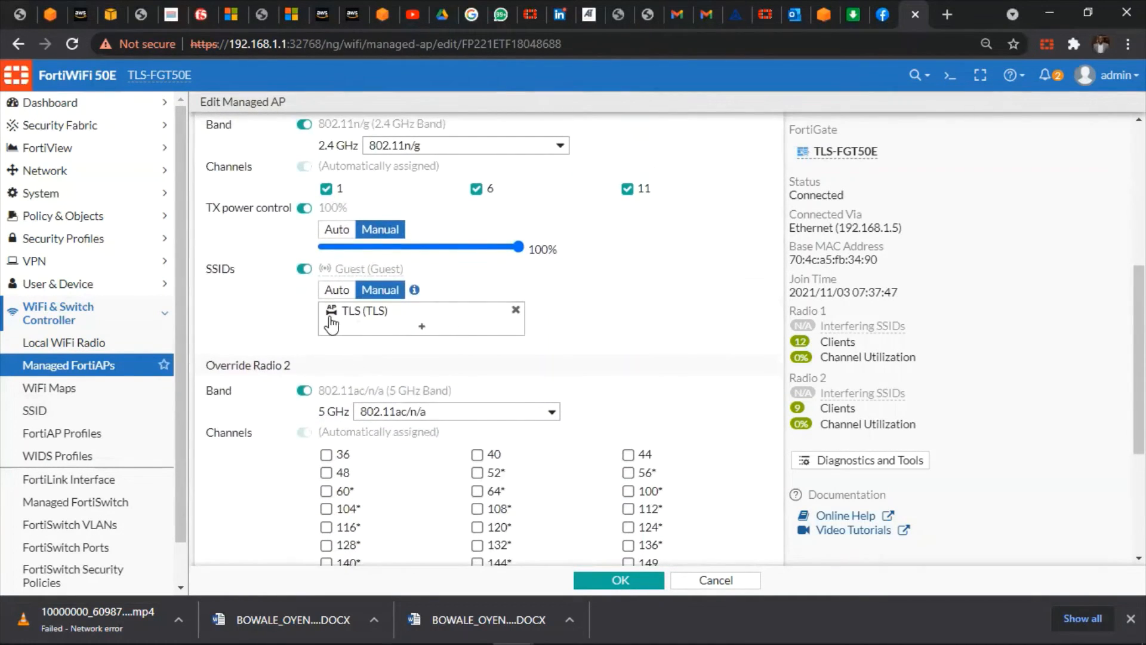
{"action": "mouse_move", "coordinate": [332, 325]}
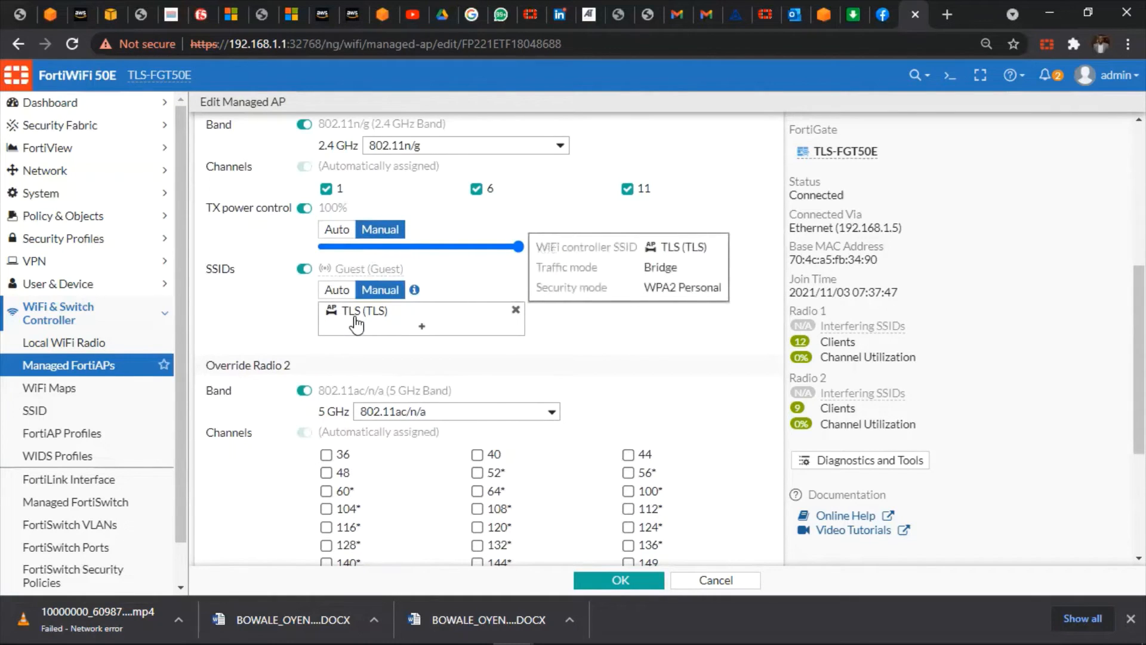
{"action": "left_click", "coordinate": [415, 330]}
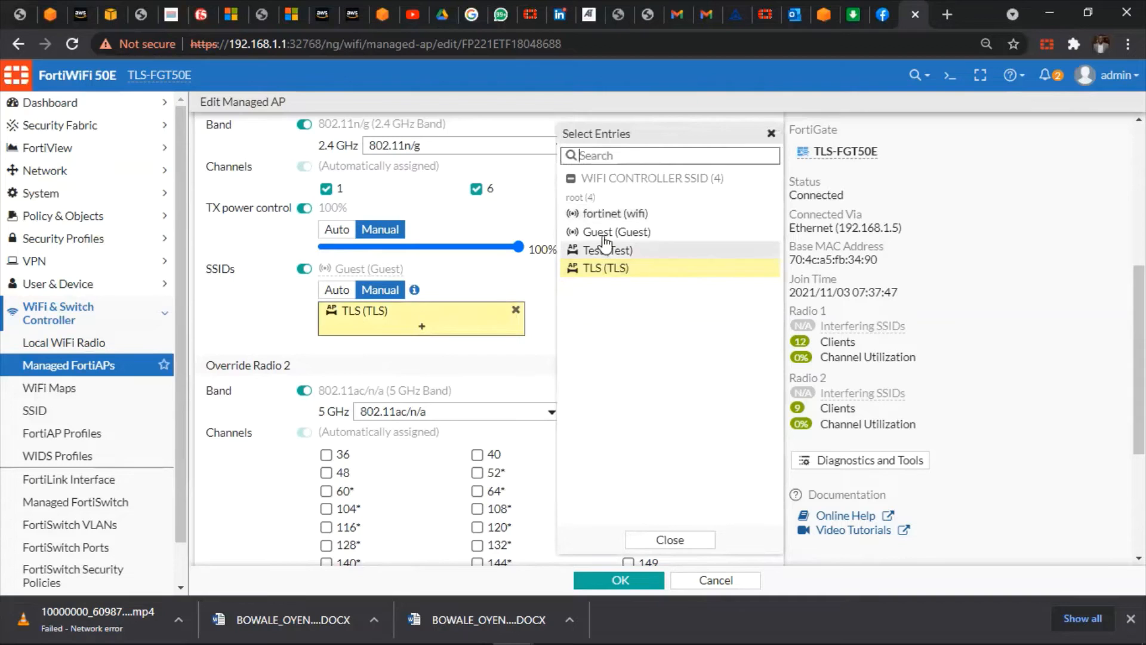
{"action": "left_click", "coordinate": [606, 234]}
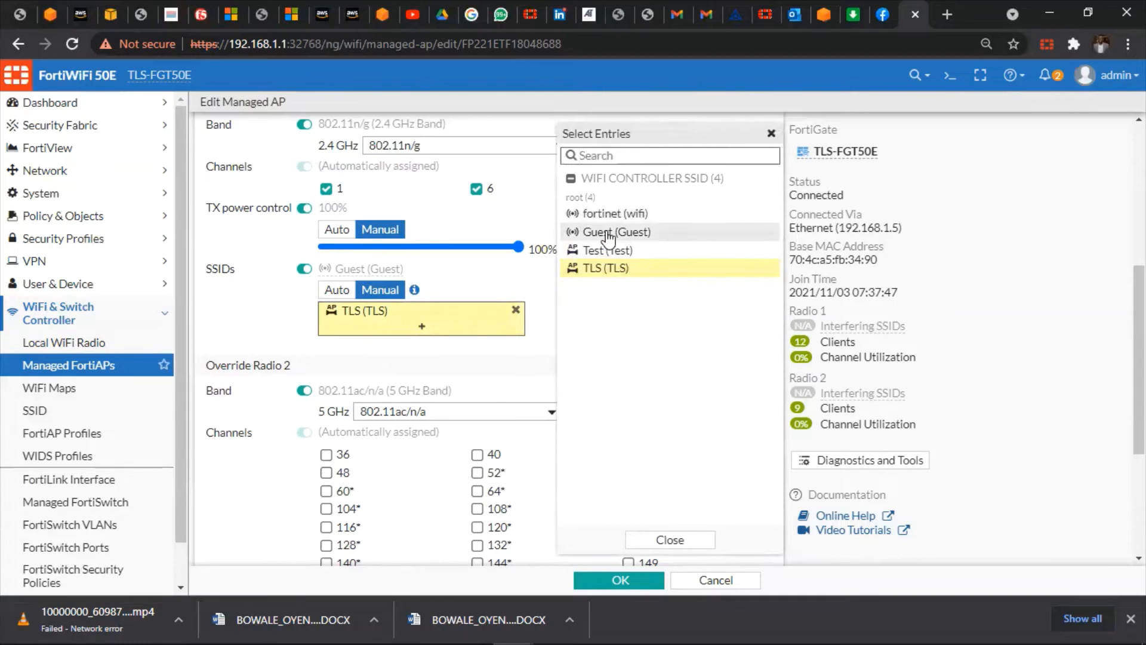
{"action": "left_click", "coordinate": [525, 299]}
Add Guest to Radio 2's SSIDs too and confirm TECH2's changes with OK
{"action": "scroll", "coordinate": [528, 294], "scroll_direction": "up", "scroll_amount": 4}
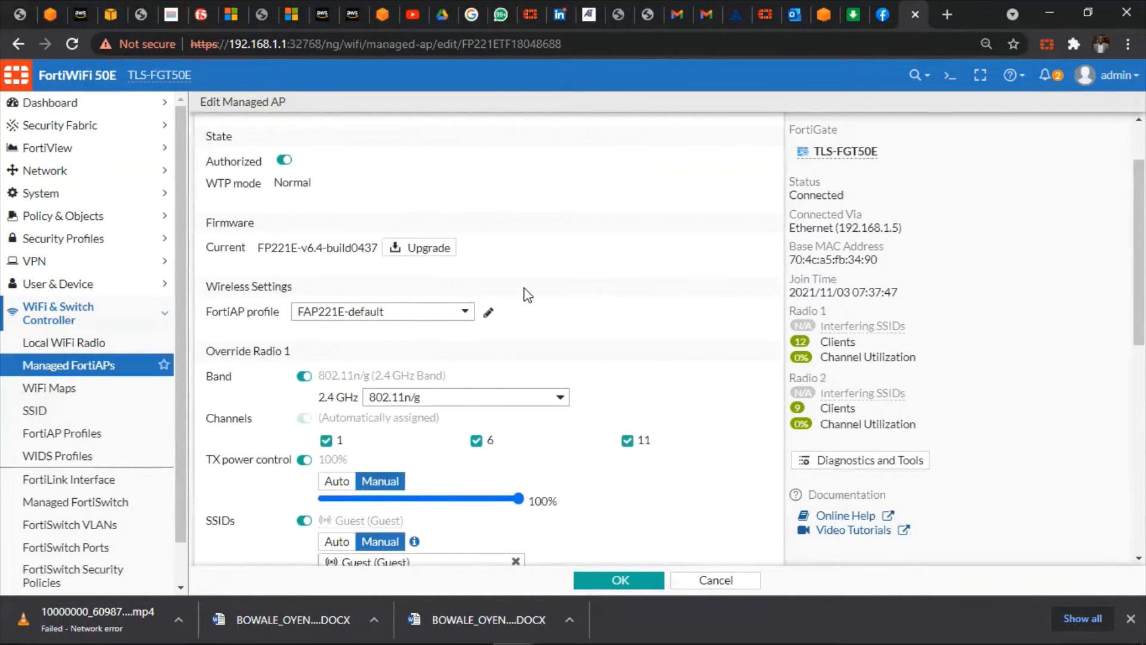
{"action": "scroll", "coordinate": [528, 295], "scroll_direction": "down", "scroll_amount": 8}
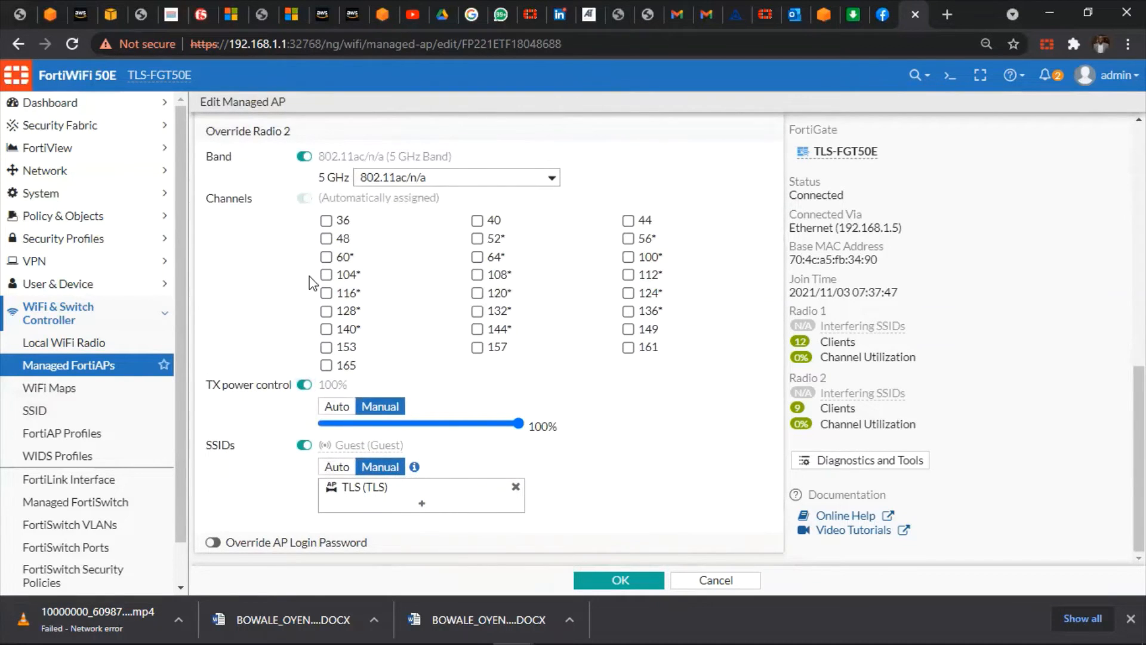
{"action": "scroll", "coordinate": [311, 283], "scroll_direction": "up", "scroll_amount": 2}
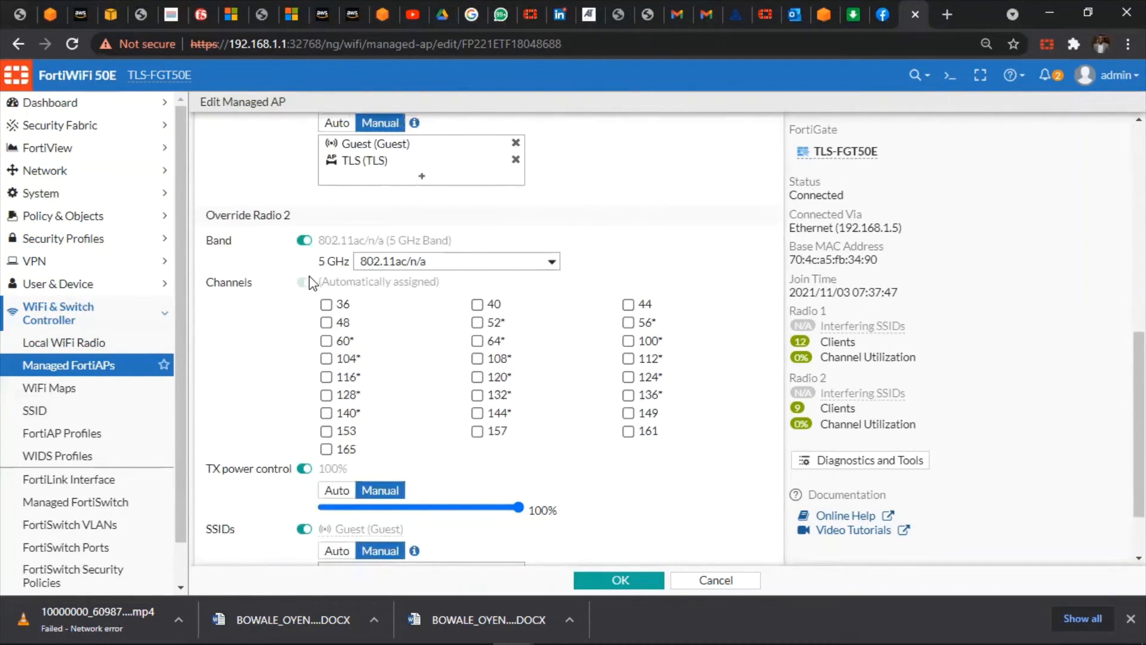
{"action": "scroll", "coordinate": [311, 282], "scroll_direction": "down", "scroll_amount": 2}
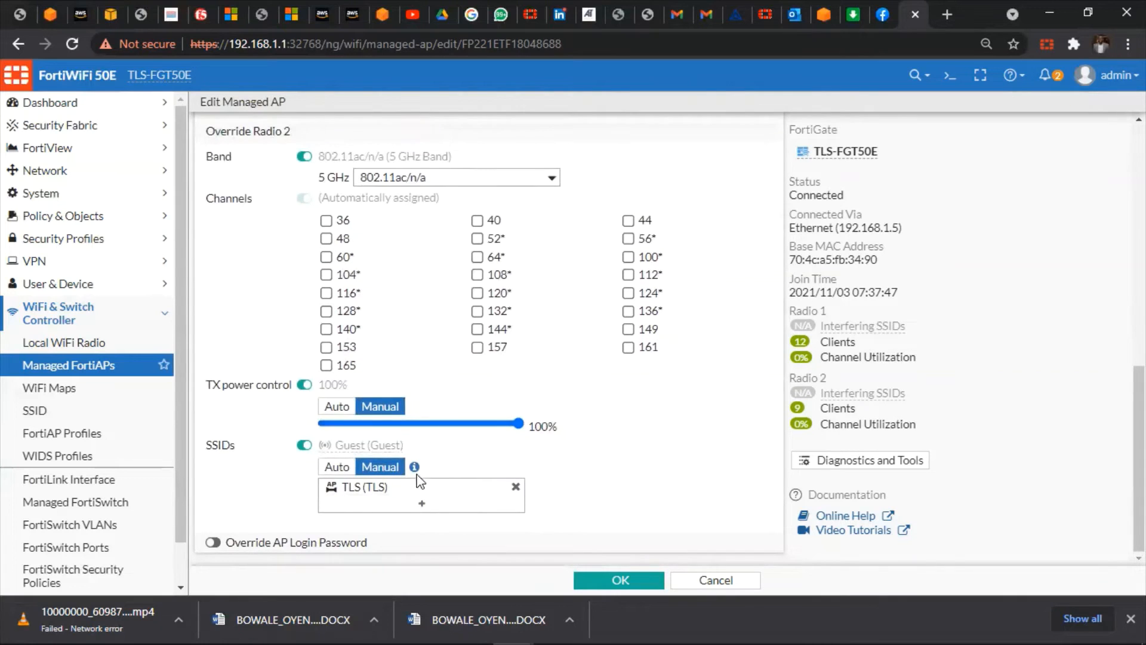
{"action": "left_click", "coordinate": [423, 509]}
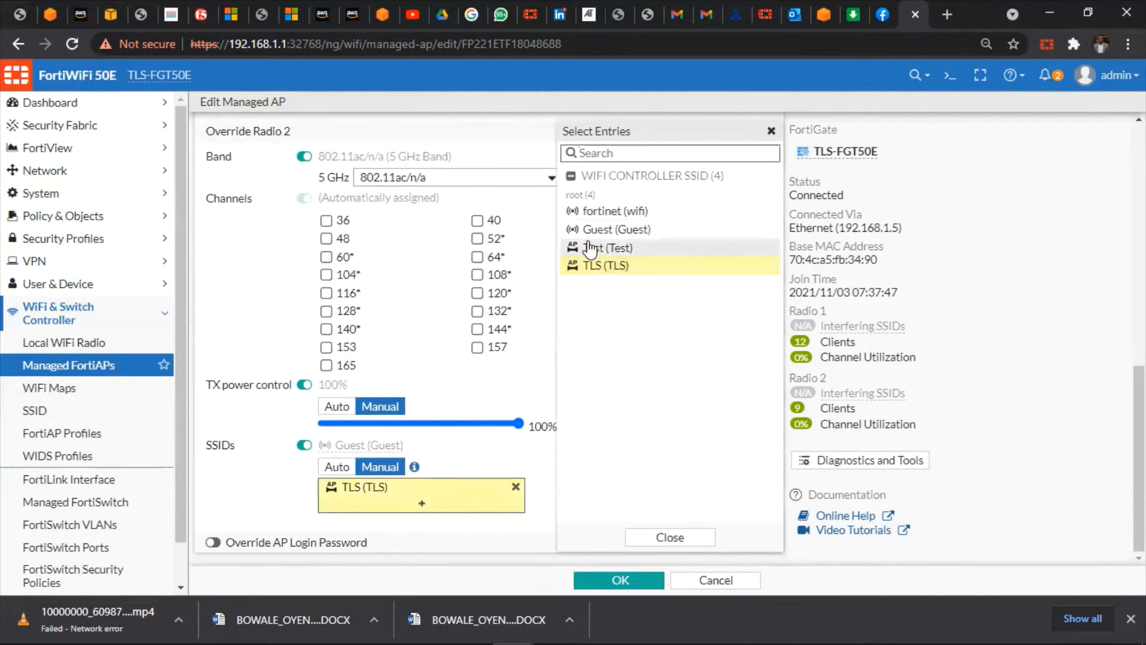
{"action": "left_click", "coordinate": [597, 232]}
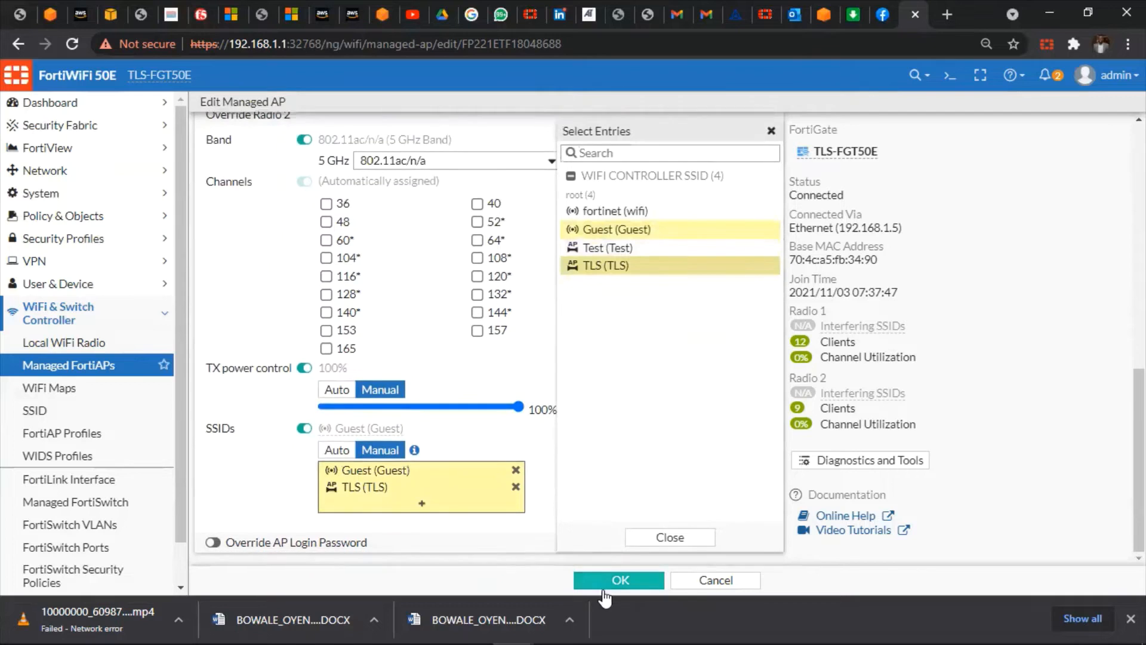
{"action": "left_click", "coordinate": [597, 583]}
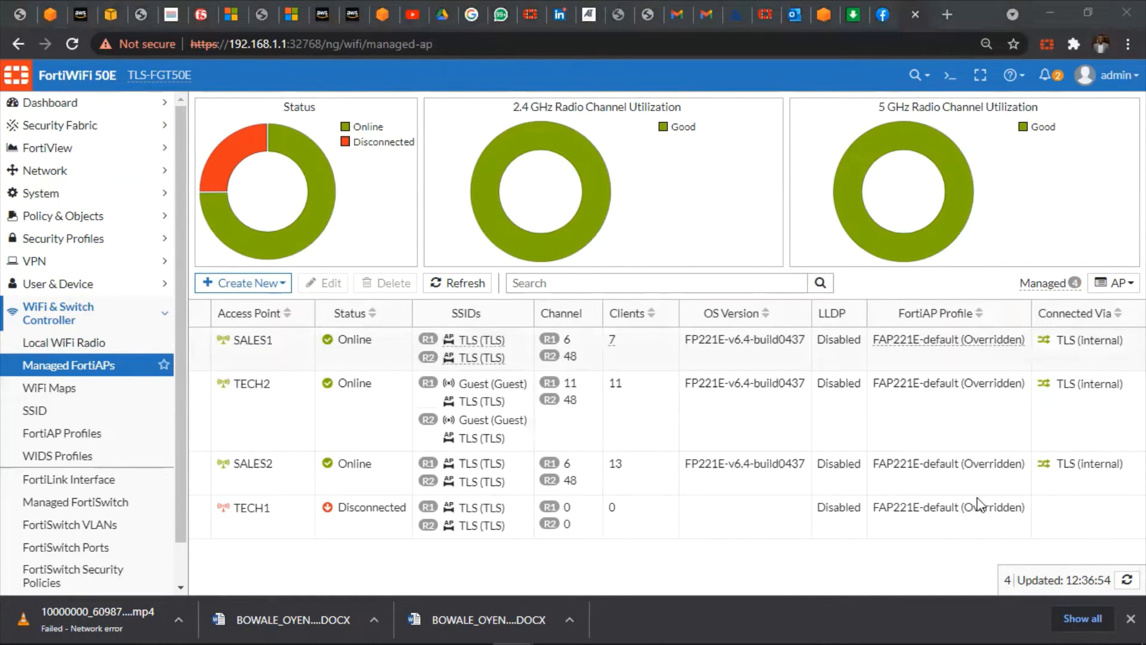
Check TECH2's SSID entries in the reloaded list, confirming Guest and TLS on both radios
{"action": "mouse_move", "coordinate": [502, 407]}
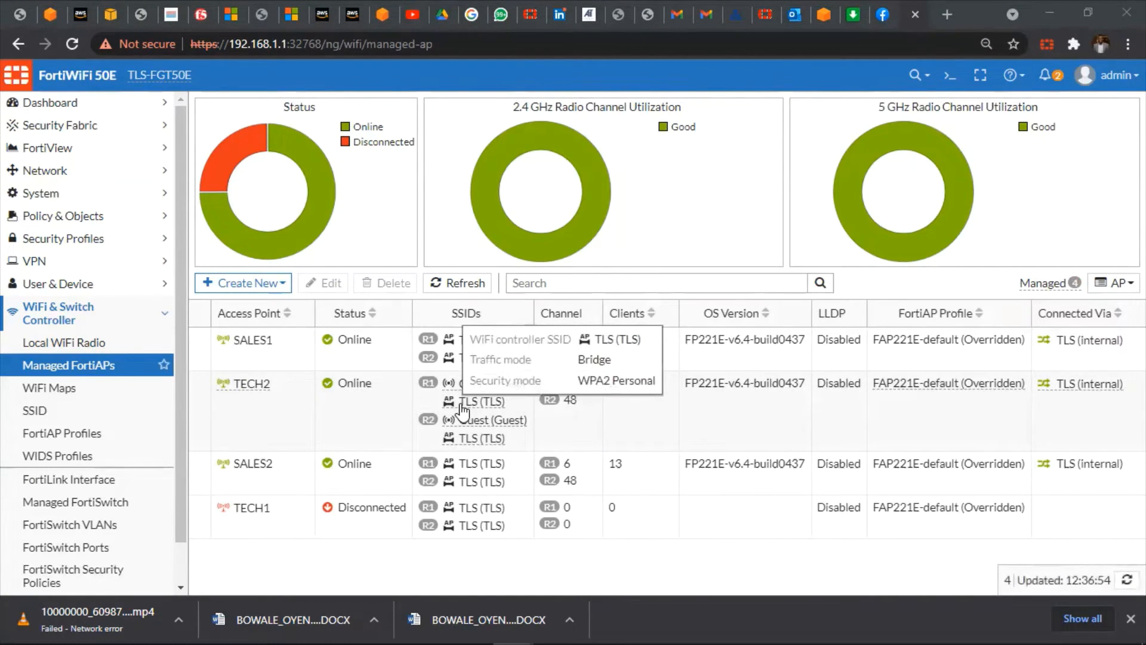
{"action": "mouse_move", "coordinate": [455, 425]}
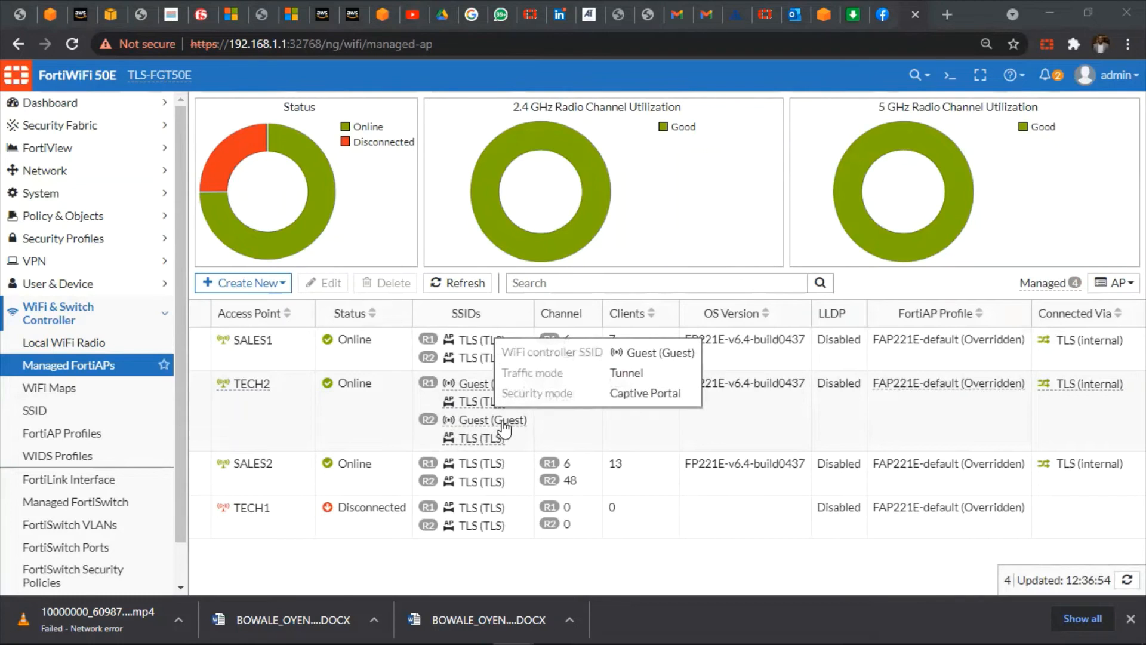
{"action": "mouse_move", "coordinate": [1015, 626]}
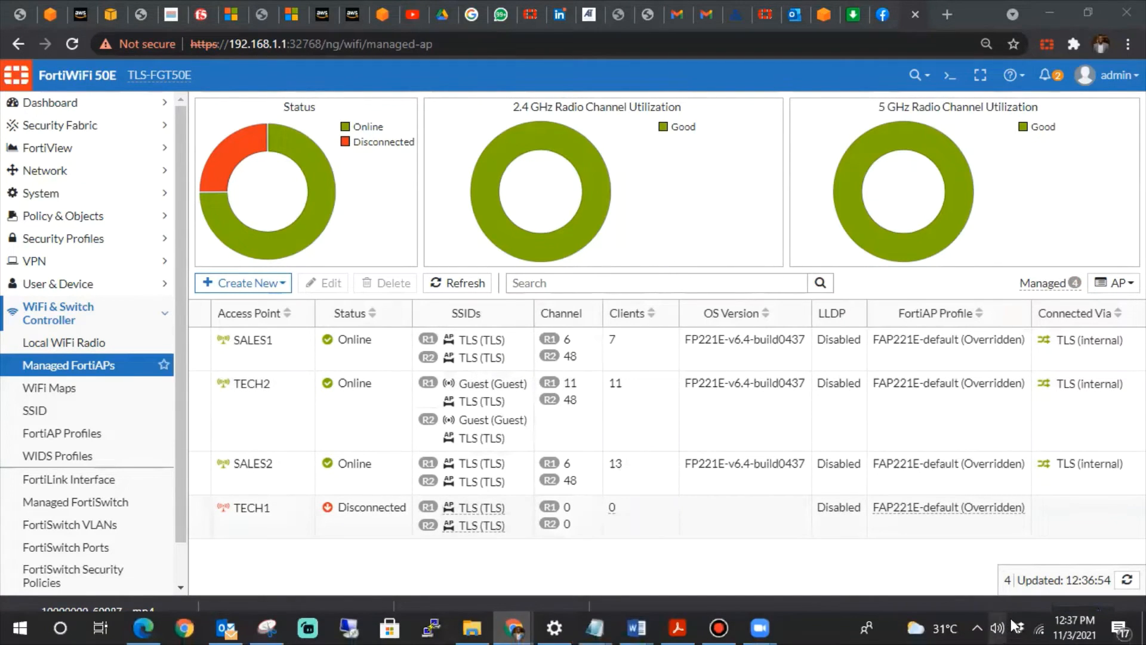
{"action": "left_click", "coordinate": [1039, 624]}
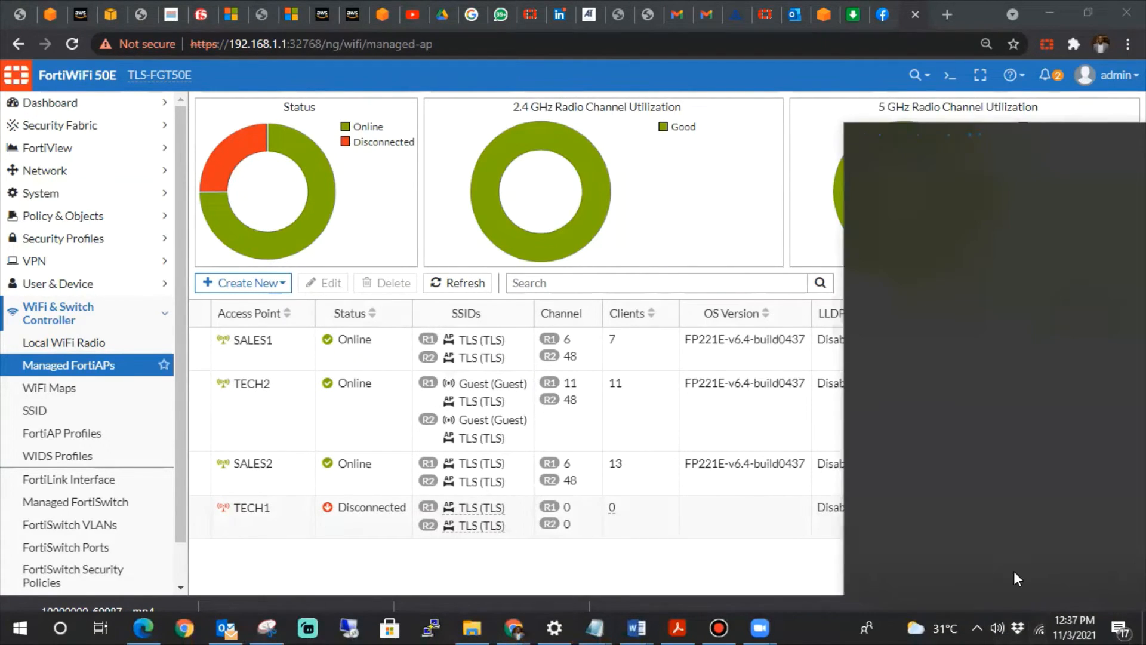
{"action": "scroll", "coordinate": [958, 477], "scroll_direction": "down", "scroll_amount": 1}
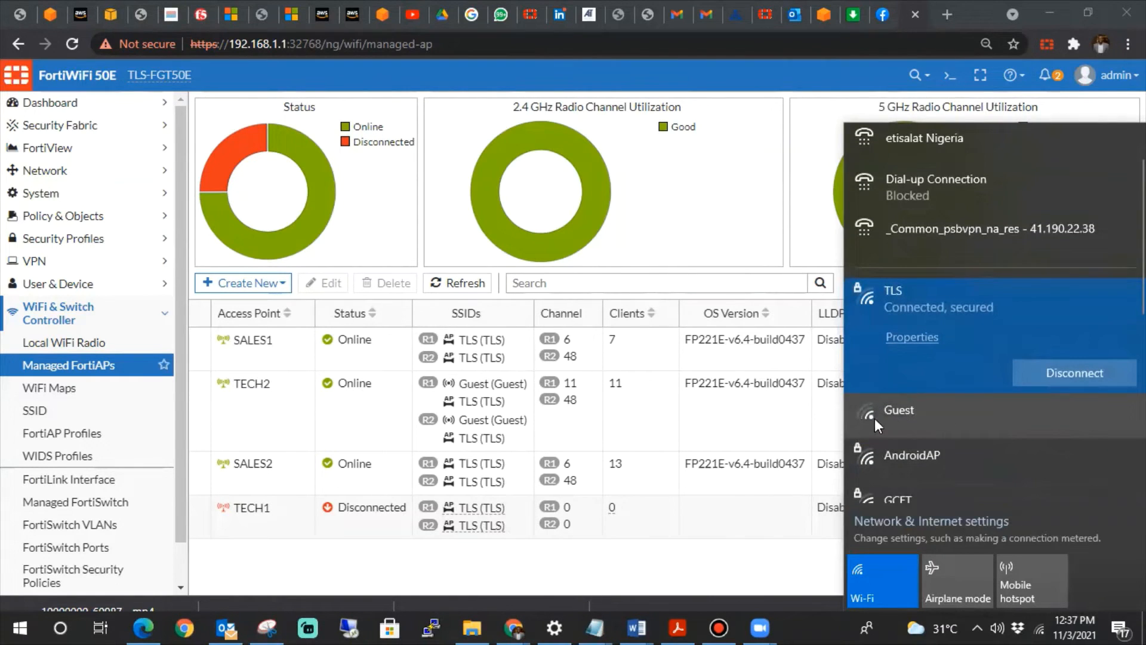
{"action": "left_click", "coordinate": [495, 441]}
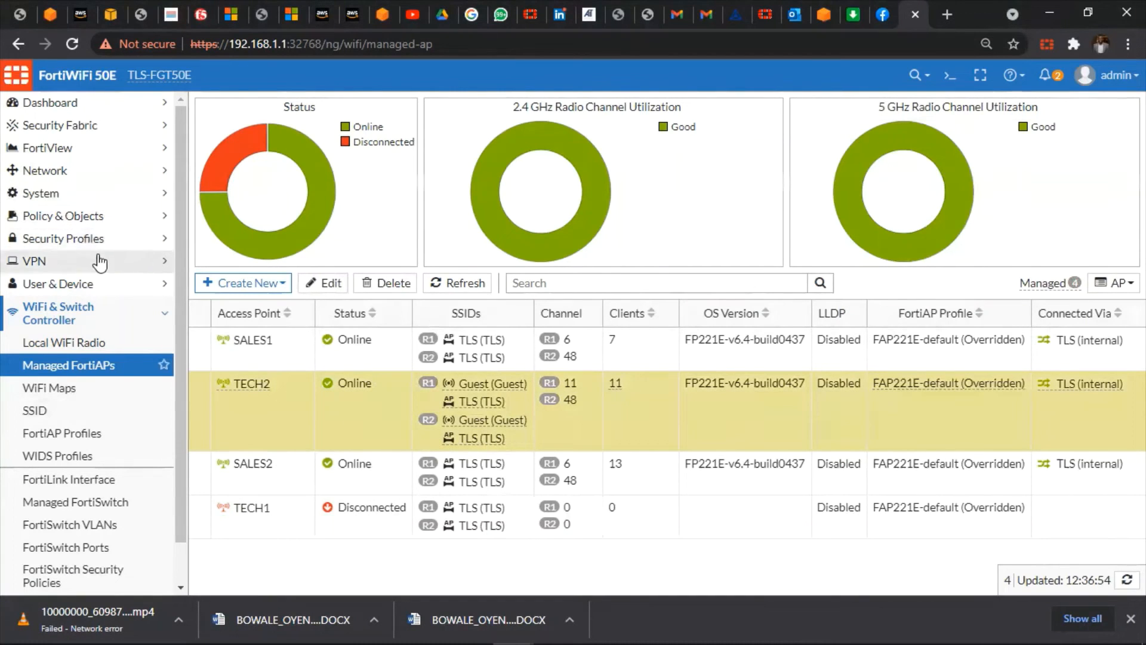
Go to Policy & Objects > IPv4 Policy and start a new policy
{"action": "left_click", "coordinate": [114, 216]}
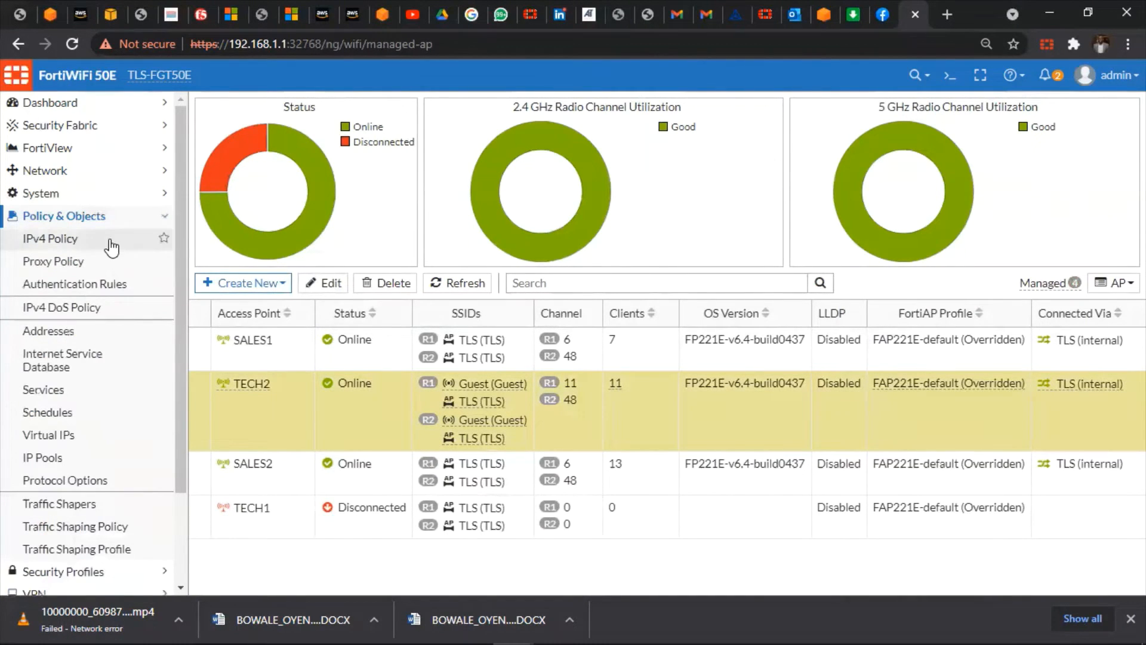
{"action": "left_click", "coordinate": [109, 245]}
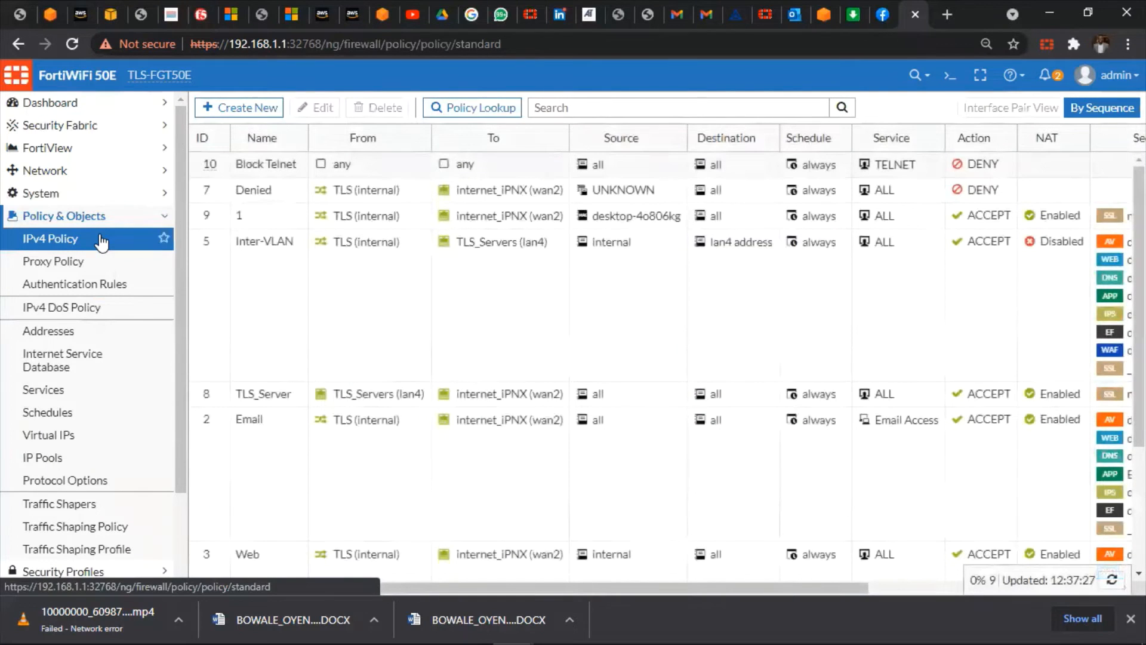
{"action": "left_click", "coordinate": [237, 108]}
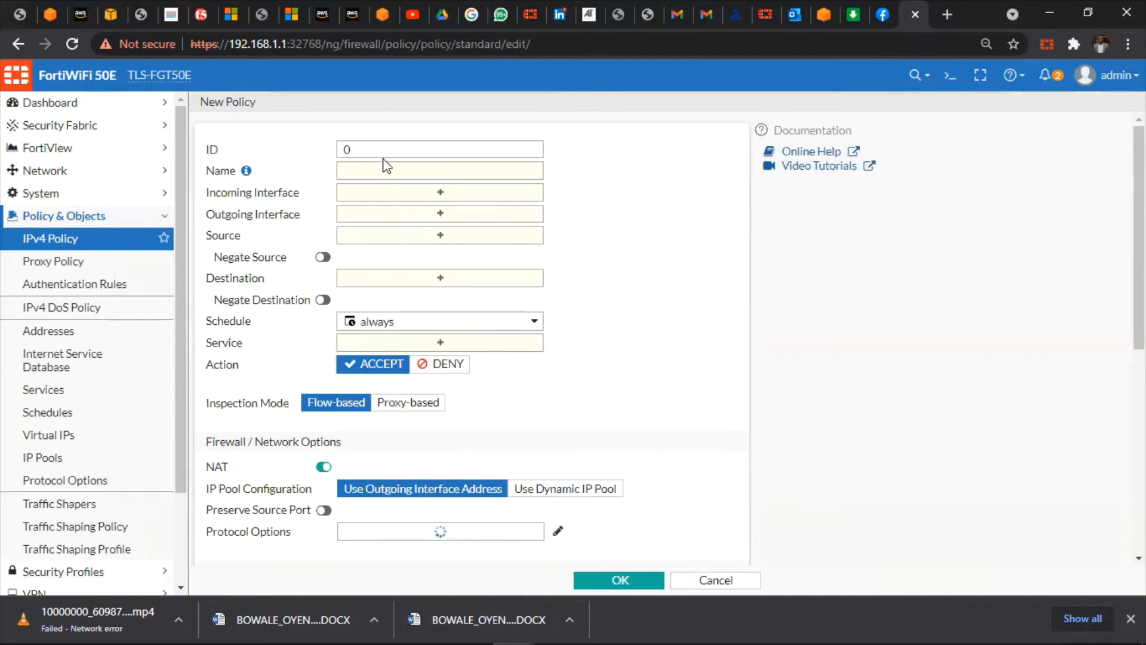
Name the policy Guest_User_Access, incoming Guest (Guest), outgoing internet_iPNX (wan2)
{"action": "left_click", "coordinate": [405, 171]}
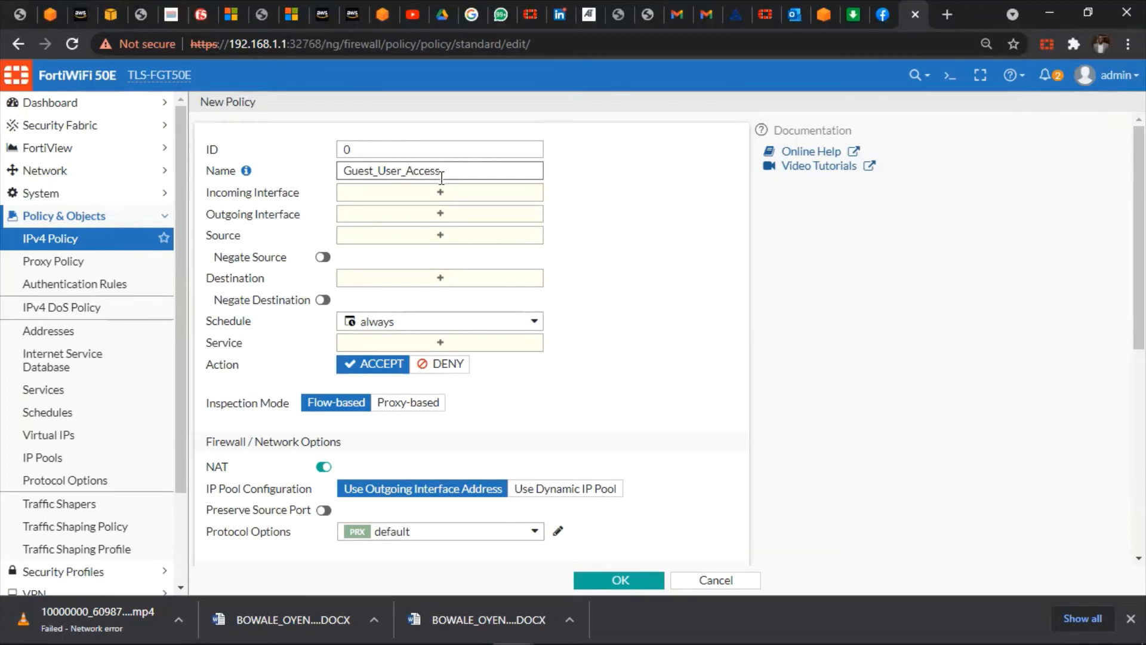
{"action": "left_click", "coordinate": [455, 198]}
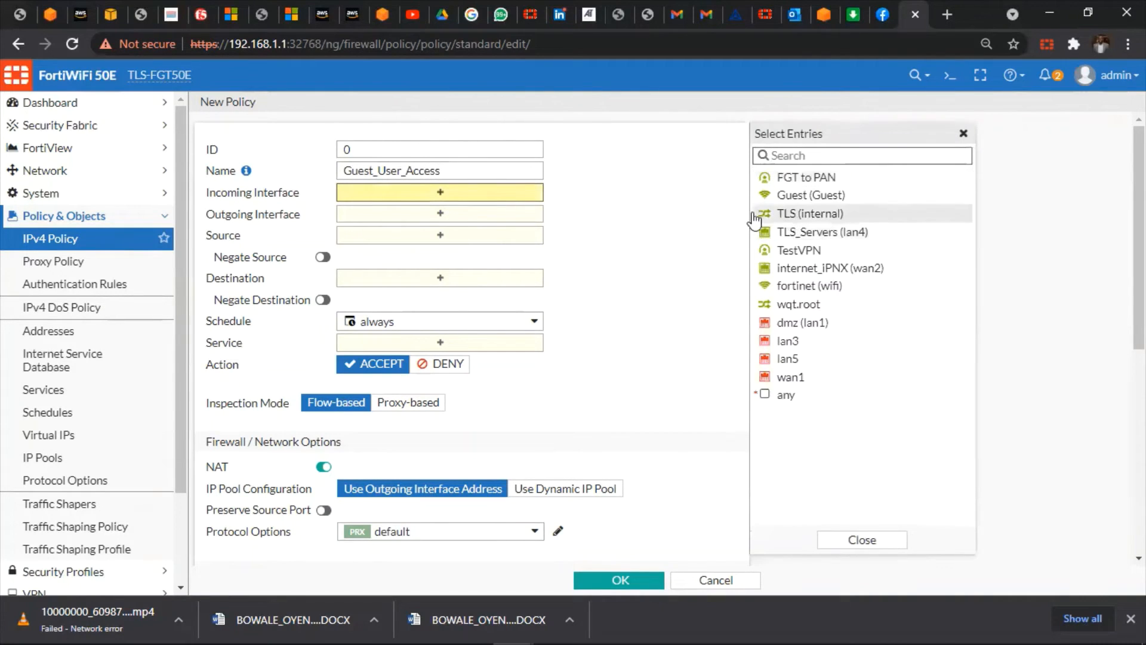
{"action": "mouse_move", "coordinate": [801, 201]}
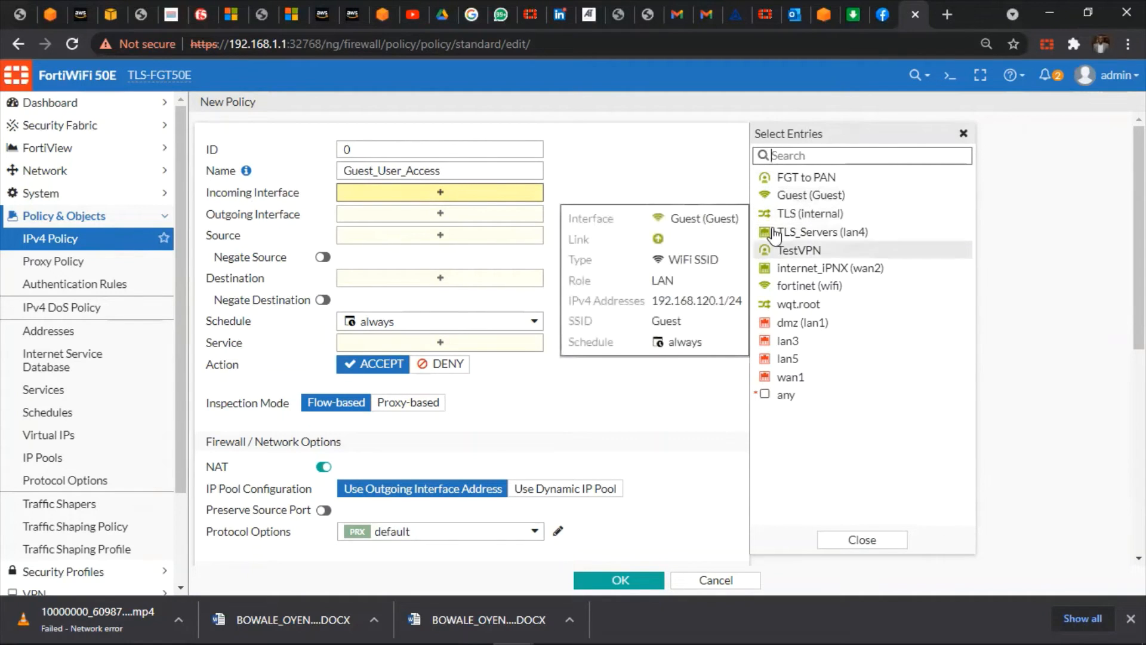
{"action": "left_click", "coordinate": [788, 201]}
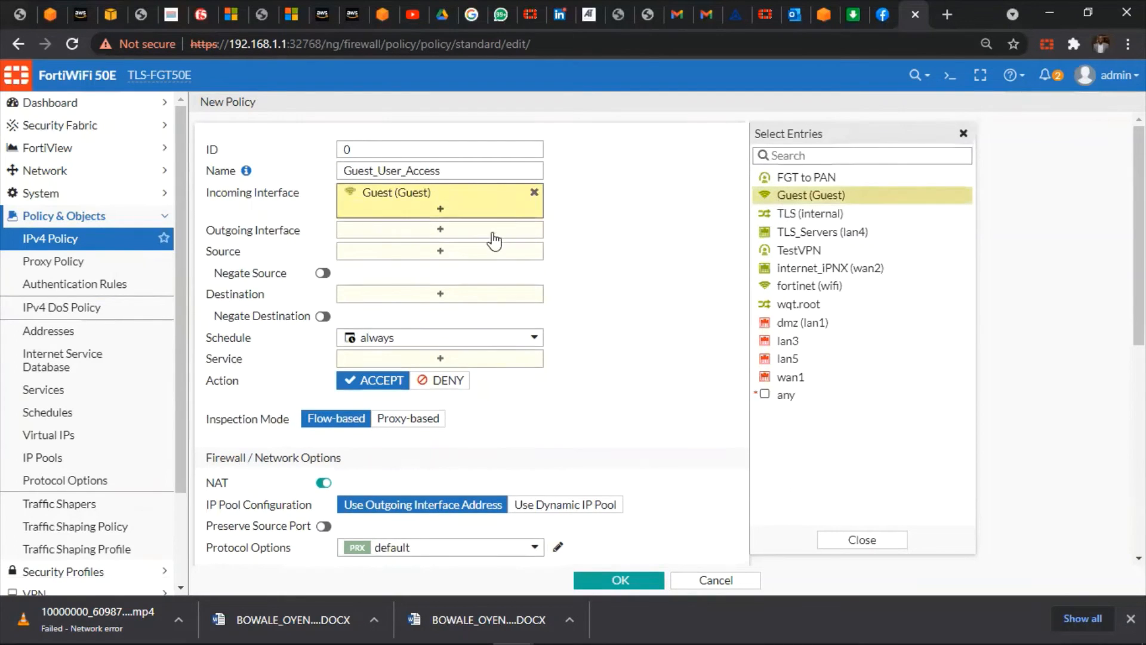
{"action": "left_click", "coordinate": [466, 233]}
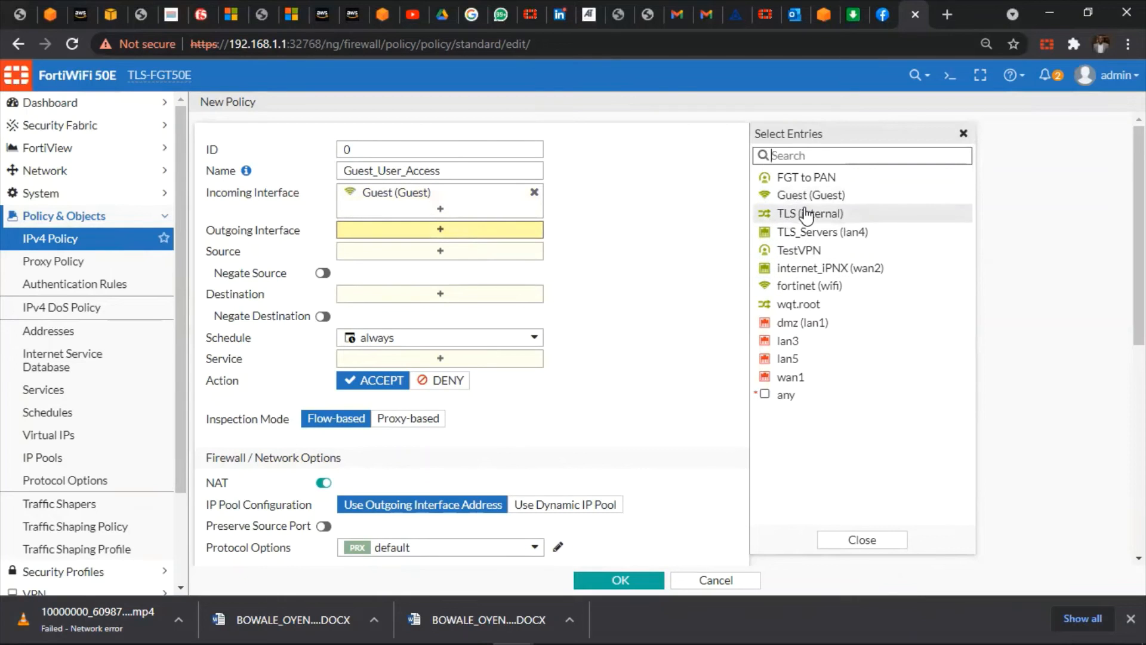
{"action": "left_click", "coordinate": [836, 268]}
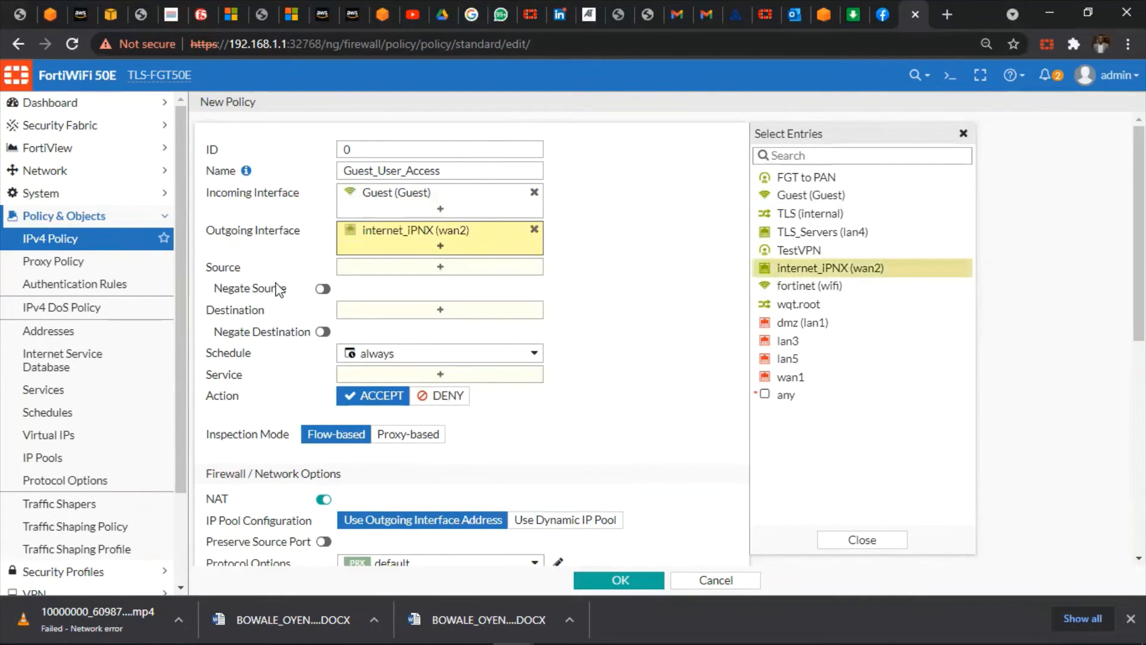
Set Source to all, Destination to all and Service to ALL
{"action": "left_click", "coordinate": [434, 270]}
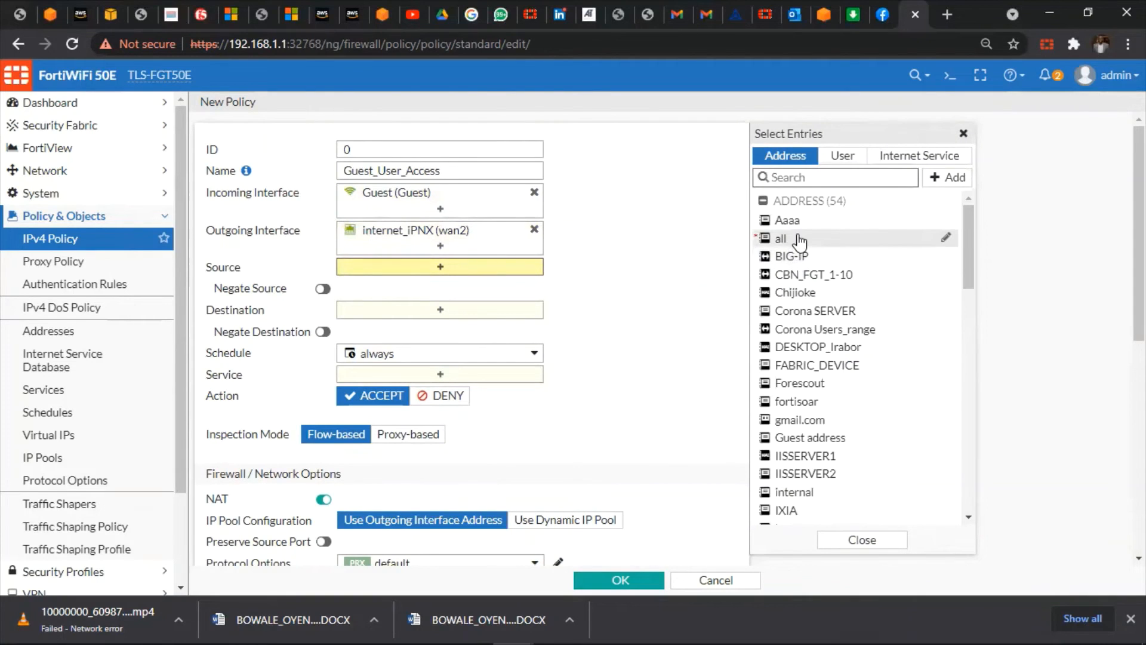
{"action": "left_click", "coordinate": [800, 240]}
{"action": "left_click", "coordinate": [397, 329]}
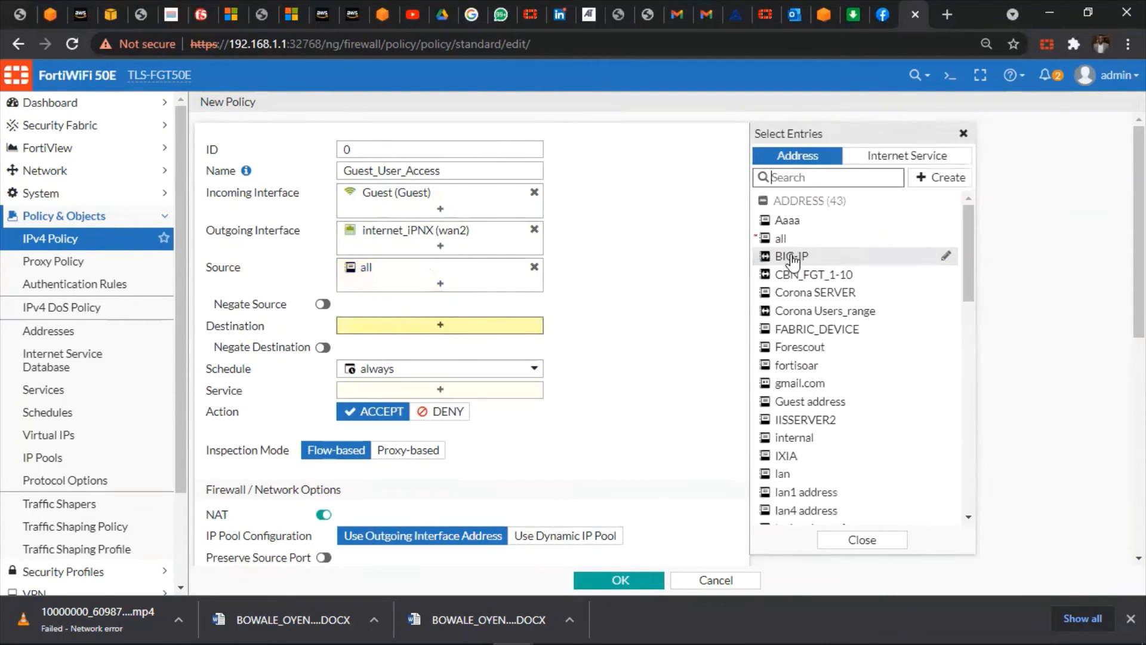
{"action": "left_click", "coordinate": [783, 238]}
{"action": "scroll", "coordinate": [510, 478], "scroll_direction": "down", "scroll_amount": 3}
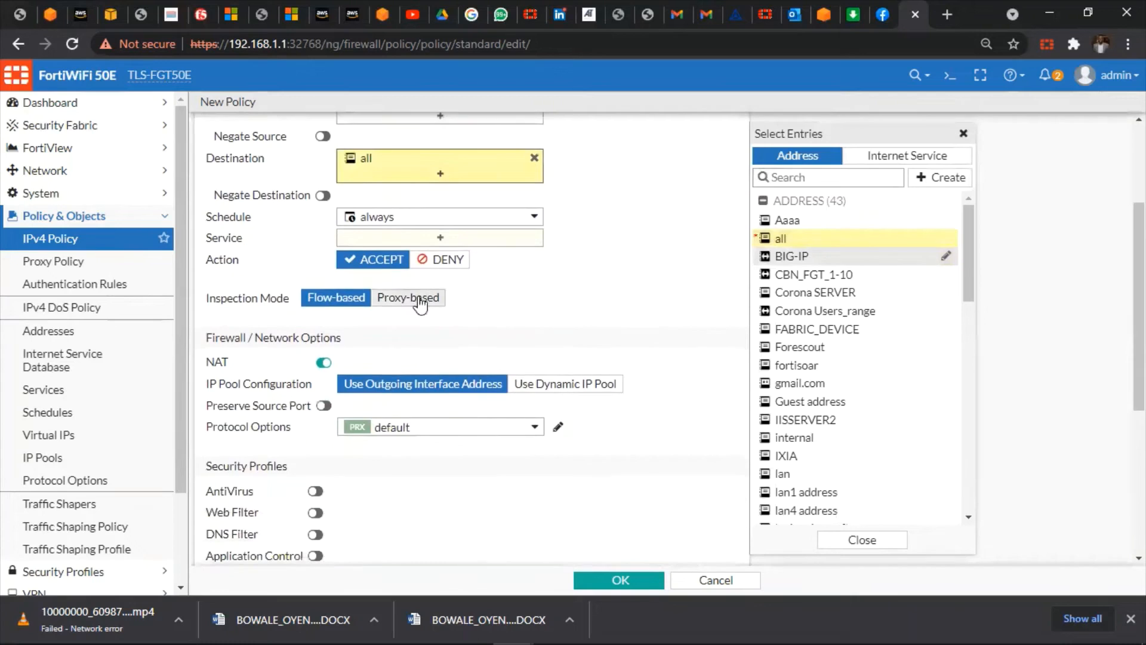
{"action": "left_click", "coordinate": [440, 237]}
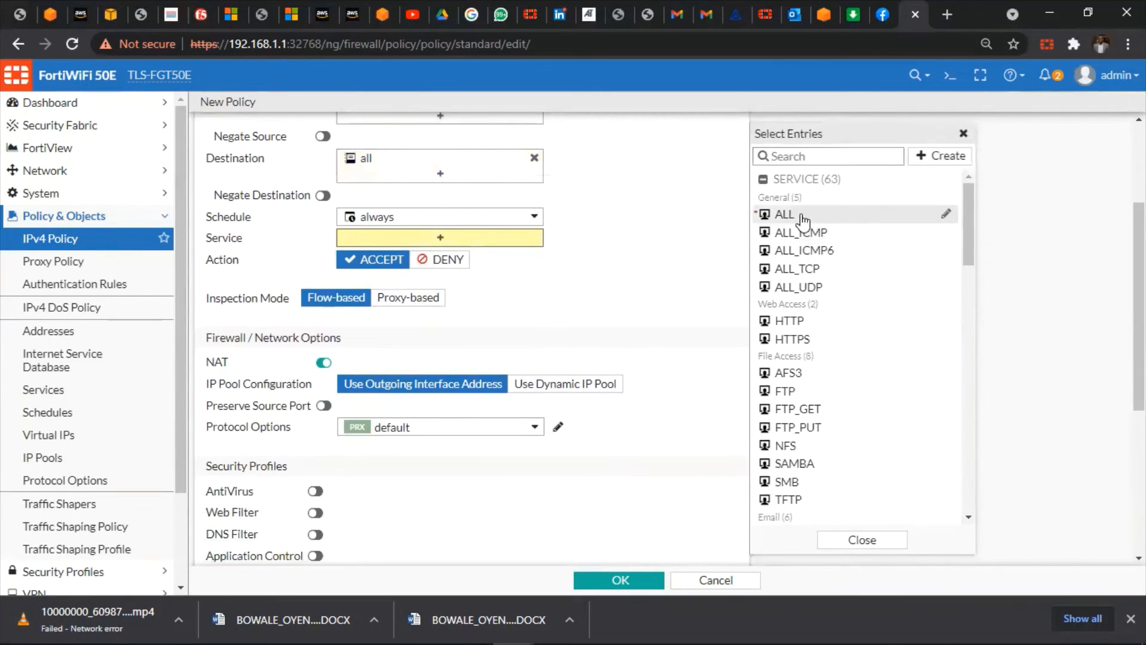
{"action": "left_click", "coordinate": [786, 215]}
{"action": "scroll", "coordinate": [498, 332], "scroll_direction": "down", "scroll_amount": 3}
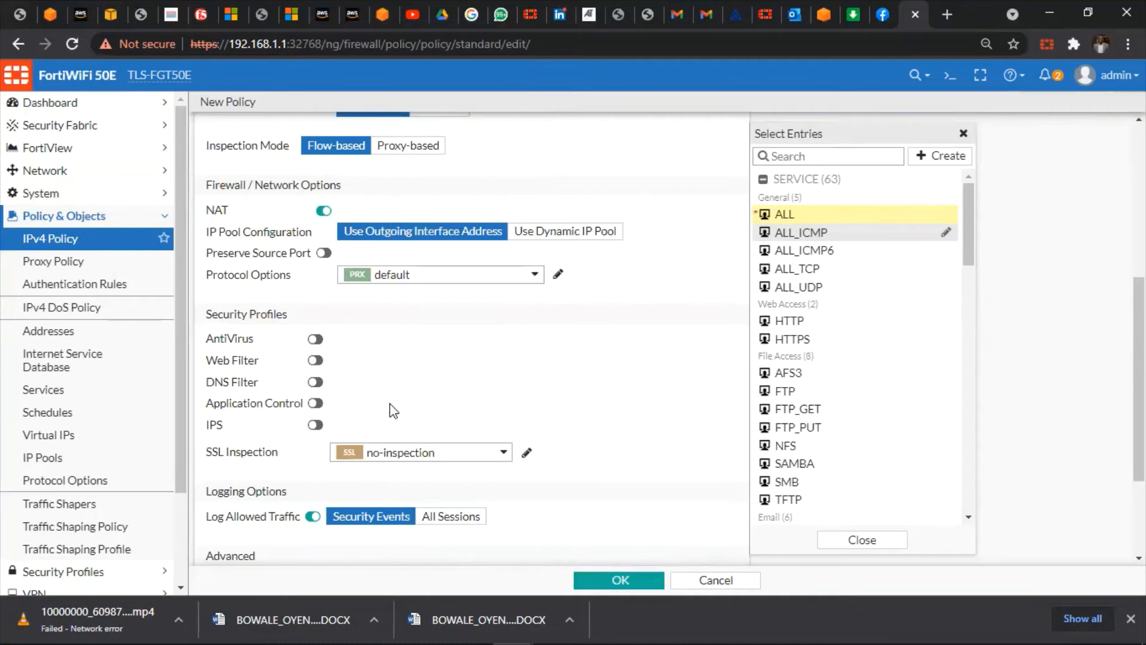
Enable AntiVirus, Web Filter and Application Control, each with its default profile
{"action": "left_click", "coordinate": [314, 340]}
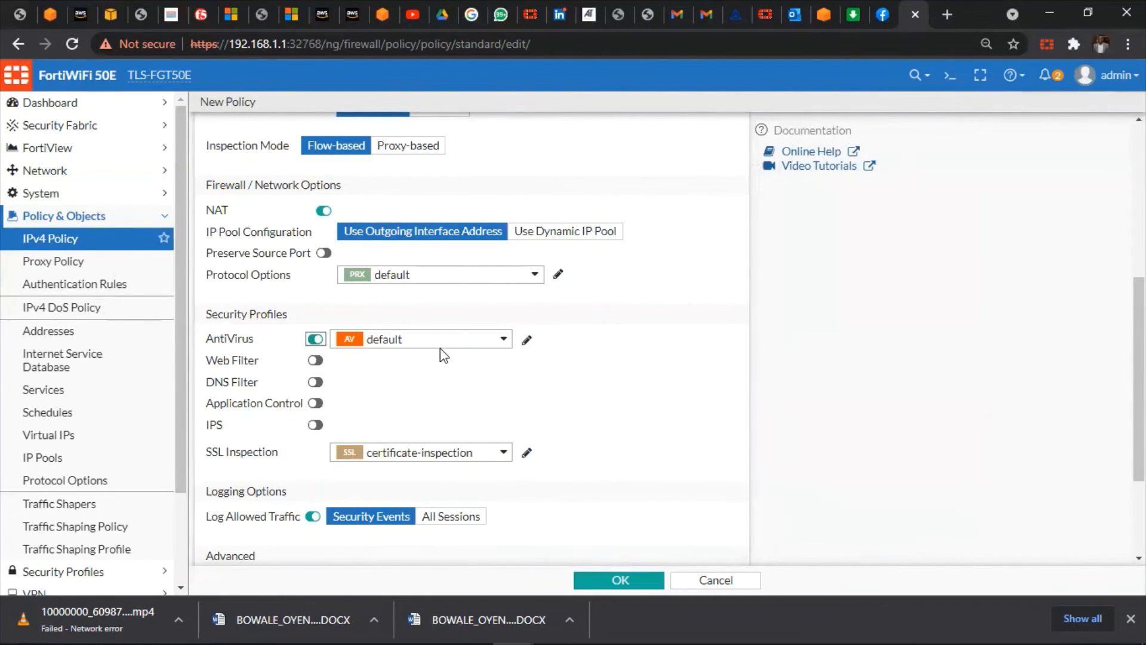
{"action": "left_click", "coordinate": [315, 360]}
{"action": "left_click", "coordinate": [472, 364]}
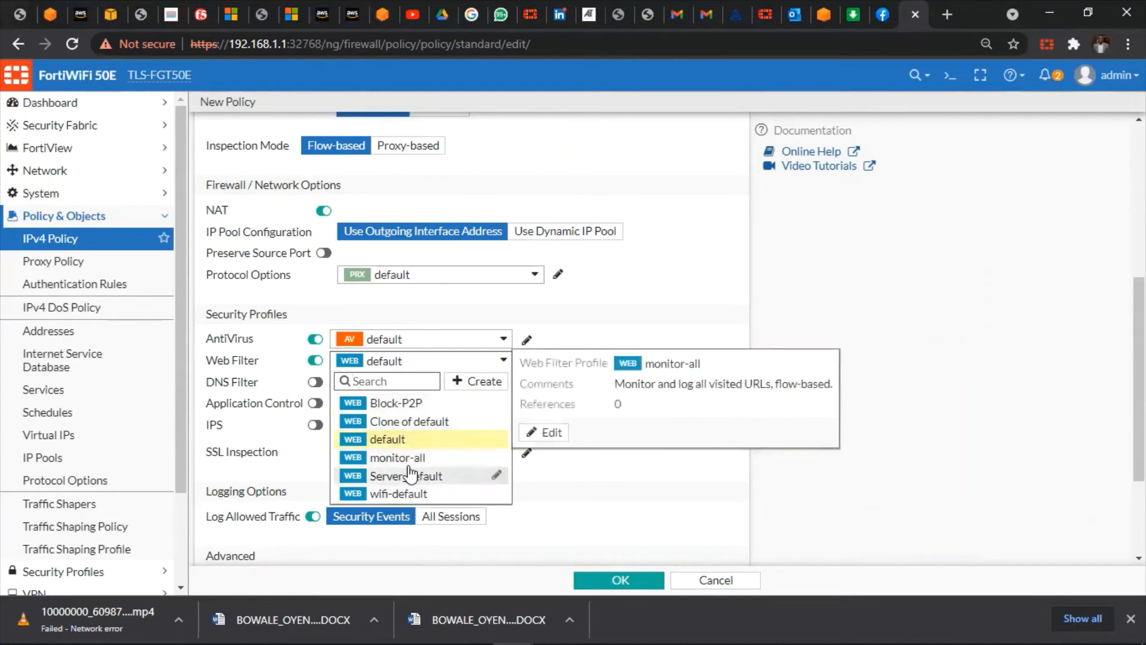
{"action": "left_click", "coordinate": [397, 440]}
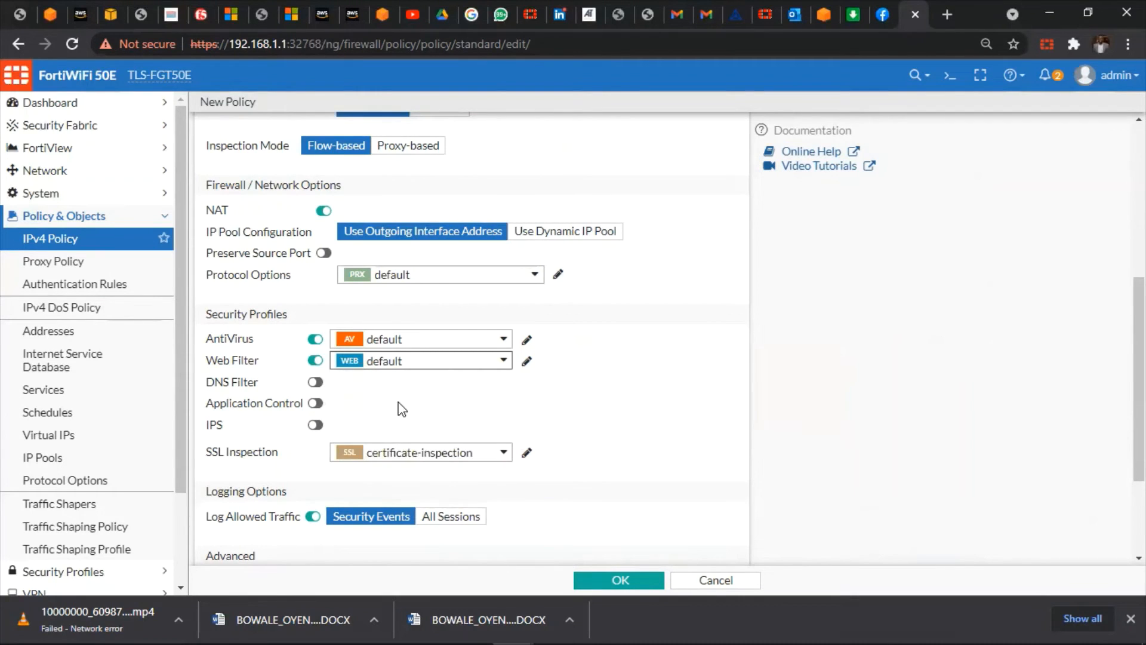
{"action": "left_click", "coordinate": [316, 404]}
{"action": "left_click", "coordinate": [439, 406]}
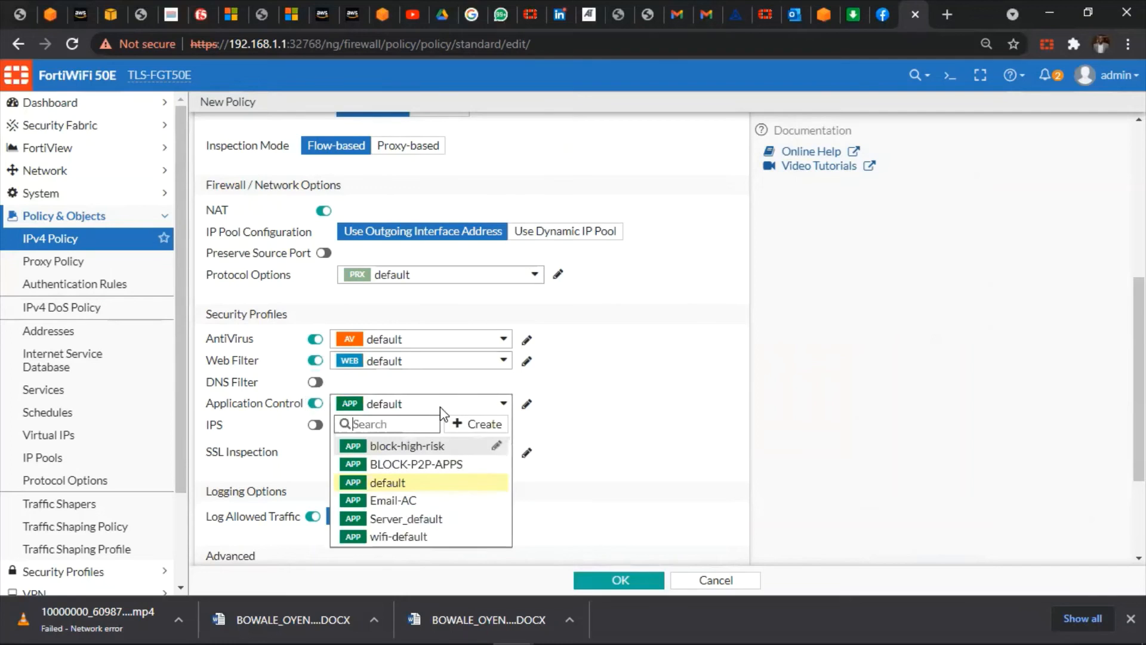
{"action": "left_click", "coordinate": [642, 416]}
{"action": "scroll", "coordinate": [639, 418], "scroll_direction": "down", "scroll_amount": 3}
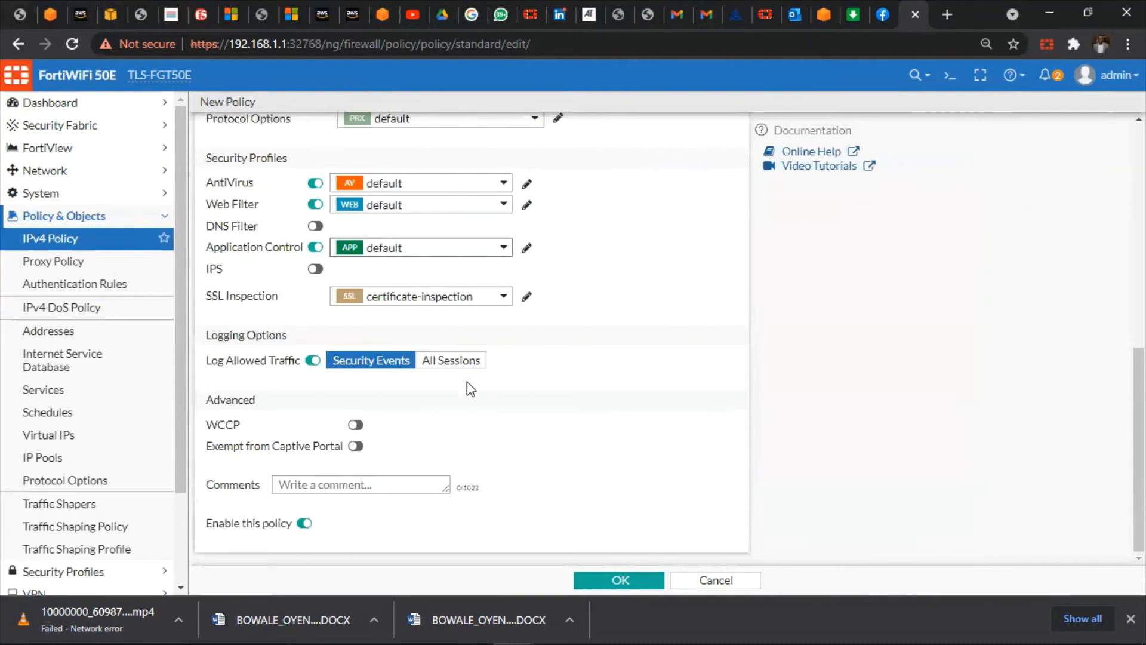
Set logging to All Sessions and save the Guest_User_Access policy
{"action": "left_click", "coordinate": [424, 364]}
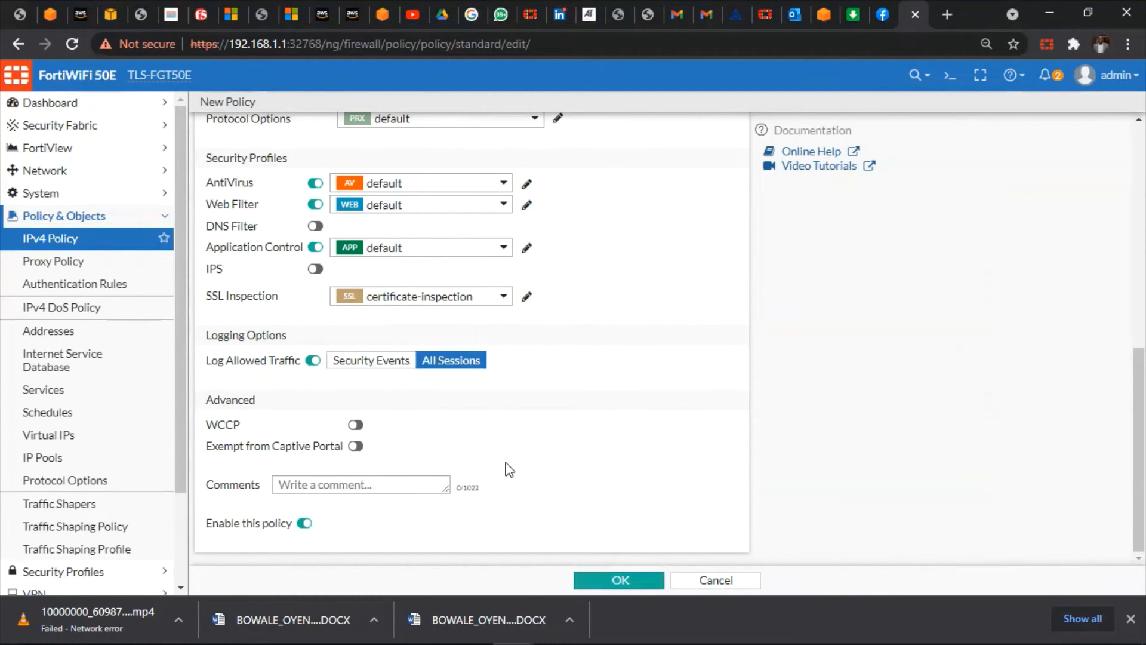
{"action": "left_click", "coordinate": [606, 582]}
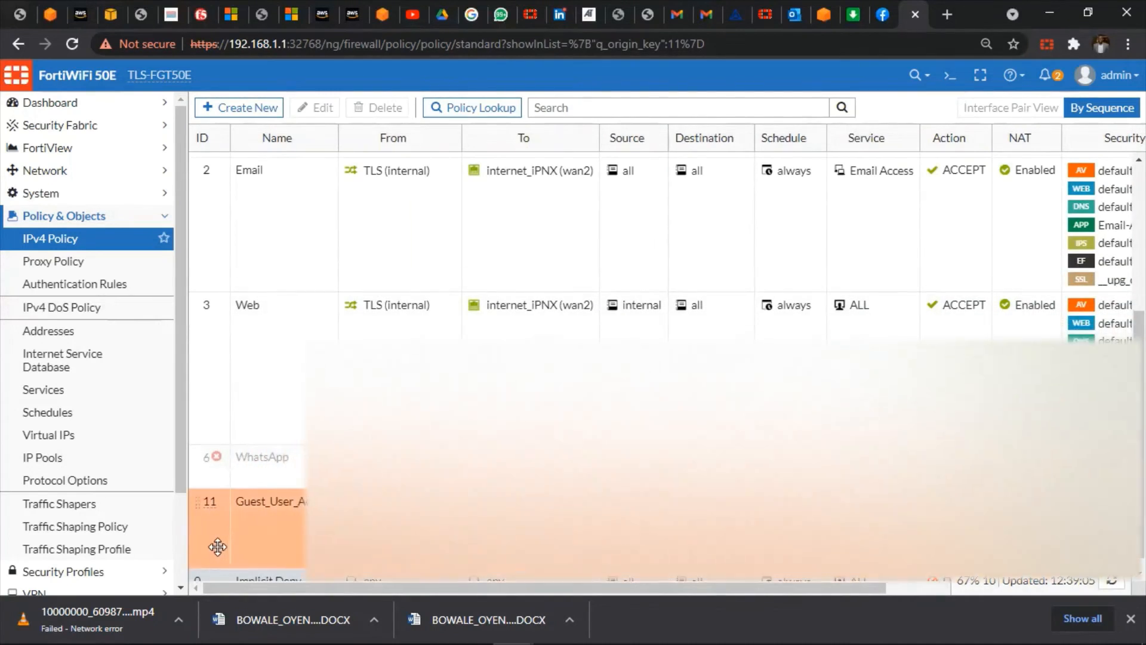
Drag Guest_User_Access (ID 11) to the top of the IPv4 policy list and select it
{"action": "left_click_drag", "start_coordinate": [218, 547], "coordinate": [257, 161]}
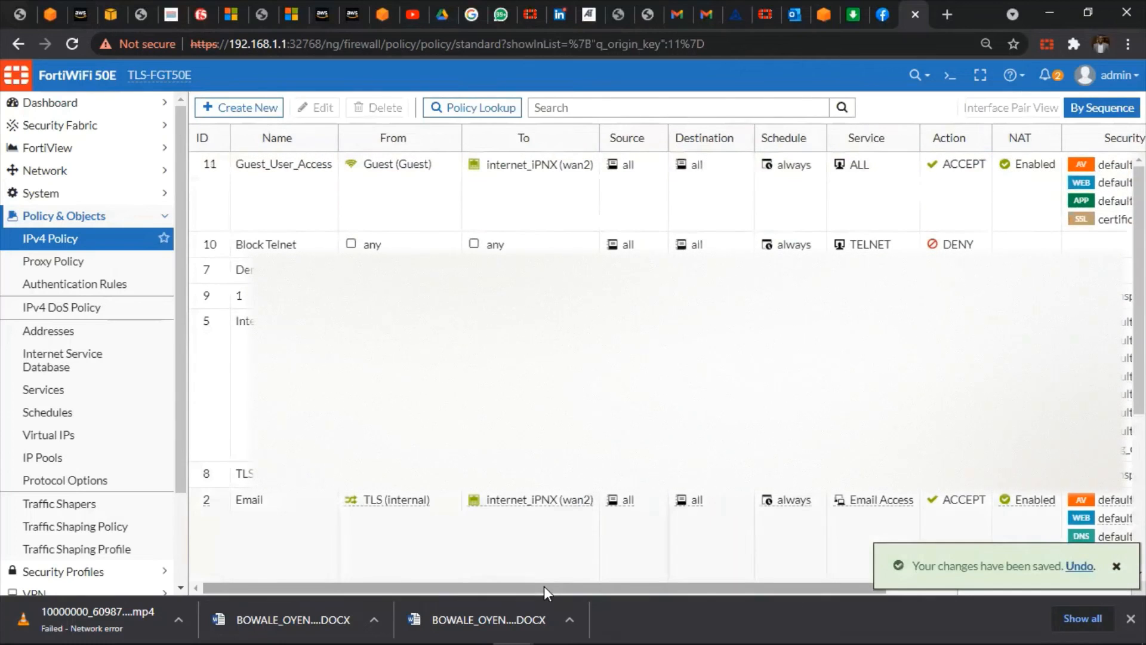
{"action": "left_click_drag", "start_coordinate": [544, 585], "coordinate": [824, 596]}
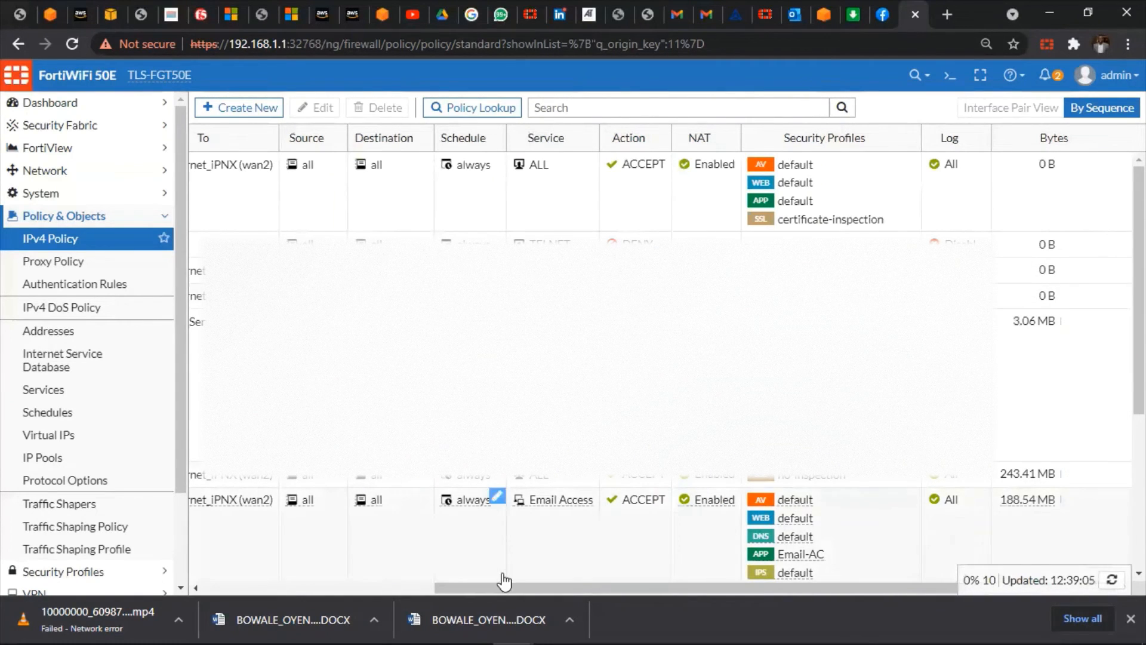
{"action": "left_click_drag", "start_coordinate": [500, 587], "coordinate": [267, 575]}
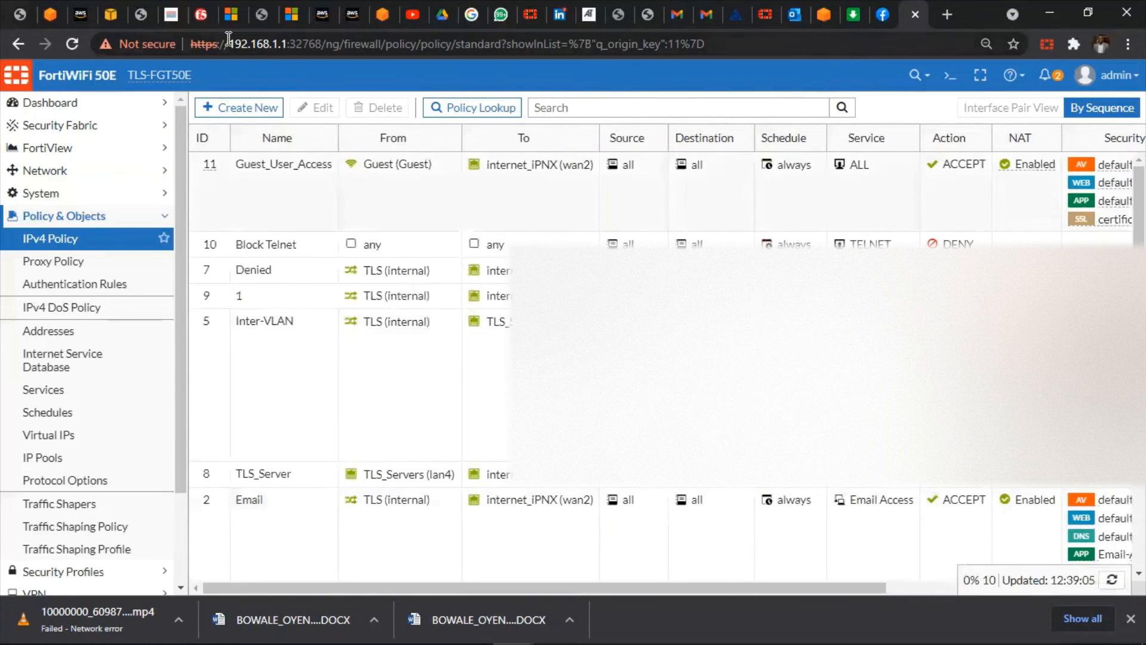
{"action": "left_click", "coordinate": [285, 191]}
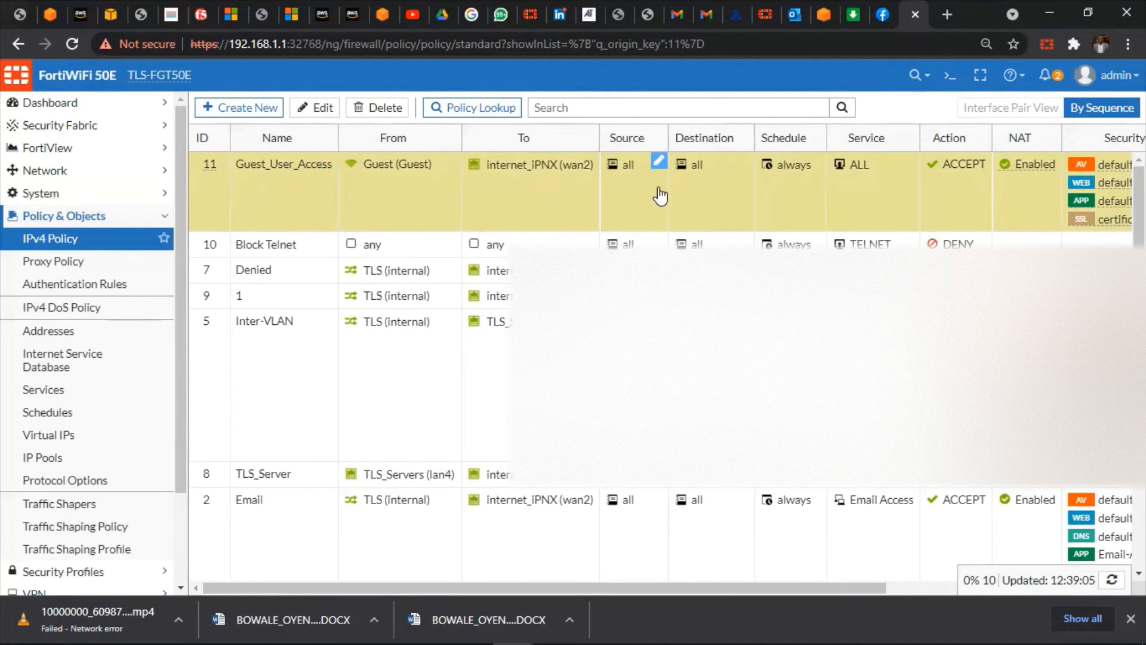
In the CLI Console, run config firewall policy and edit policy 11
{"action": "left_click", "coordinate": [950, 75]}
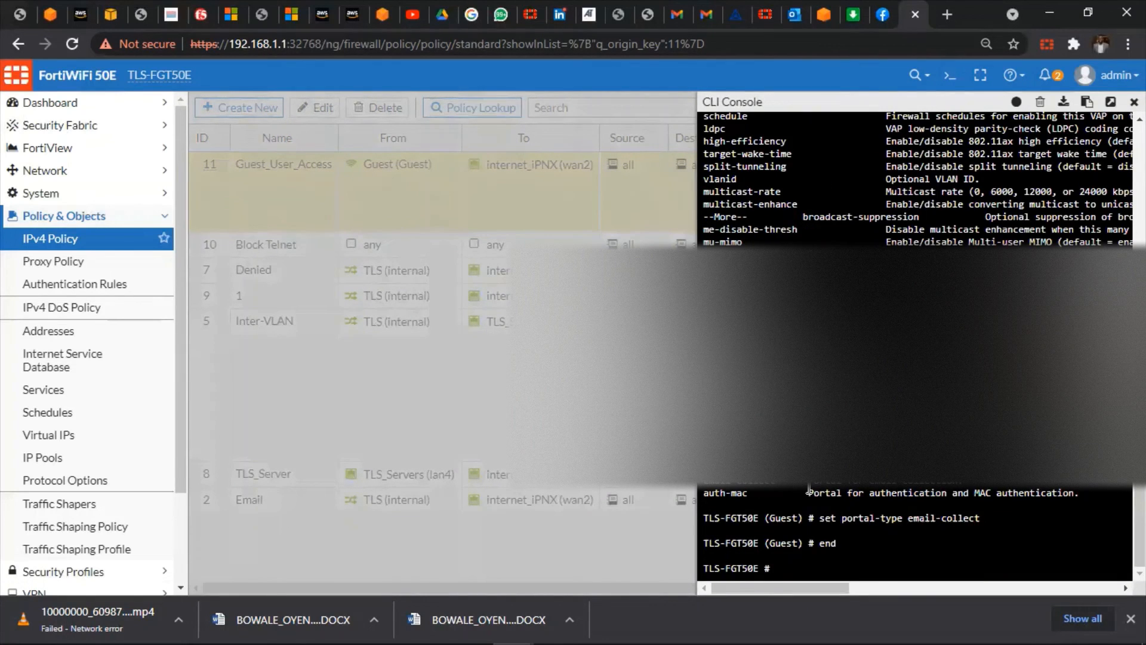
{"action": "type", "text": "config "}
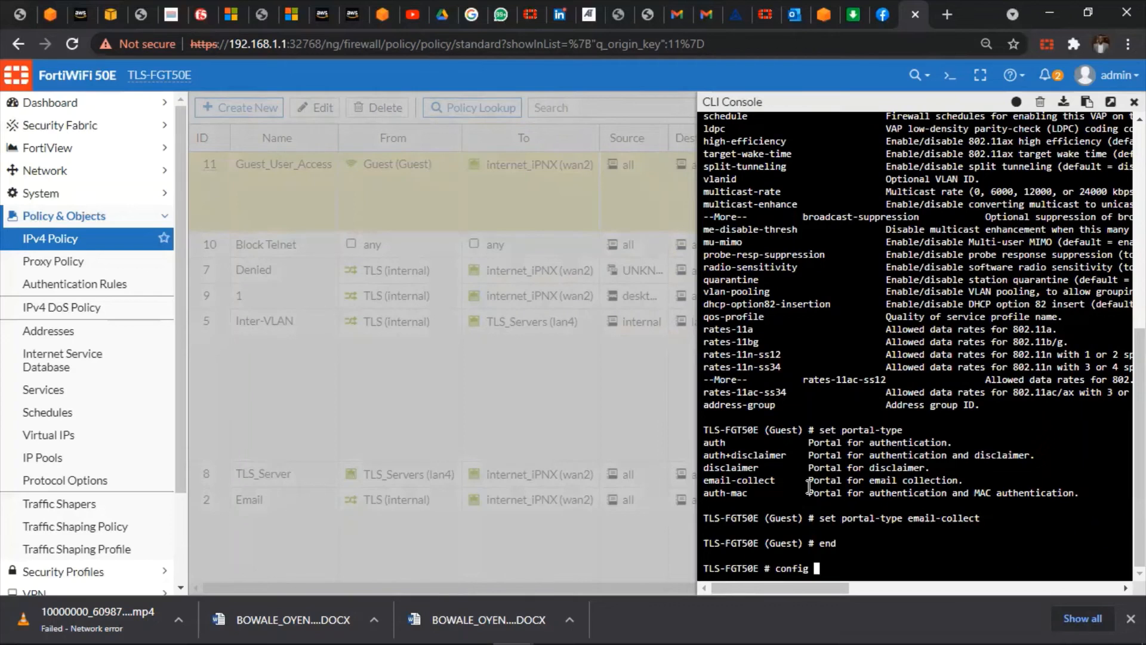
{"action": "type", "text": "firewall policy"}
{"action": "key", "text": "Return"}
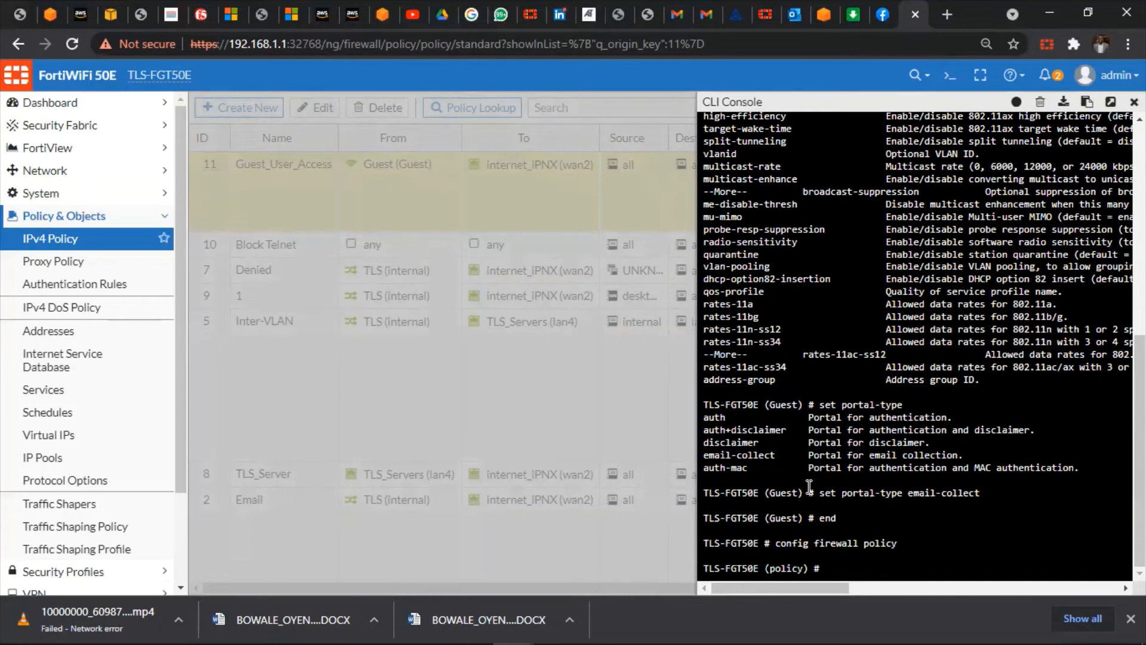
{"action": "type", "text": "edit 11"}
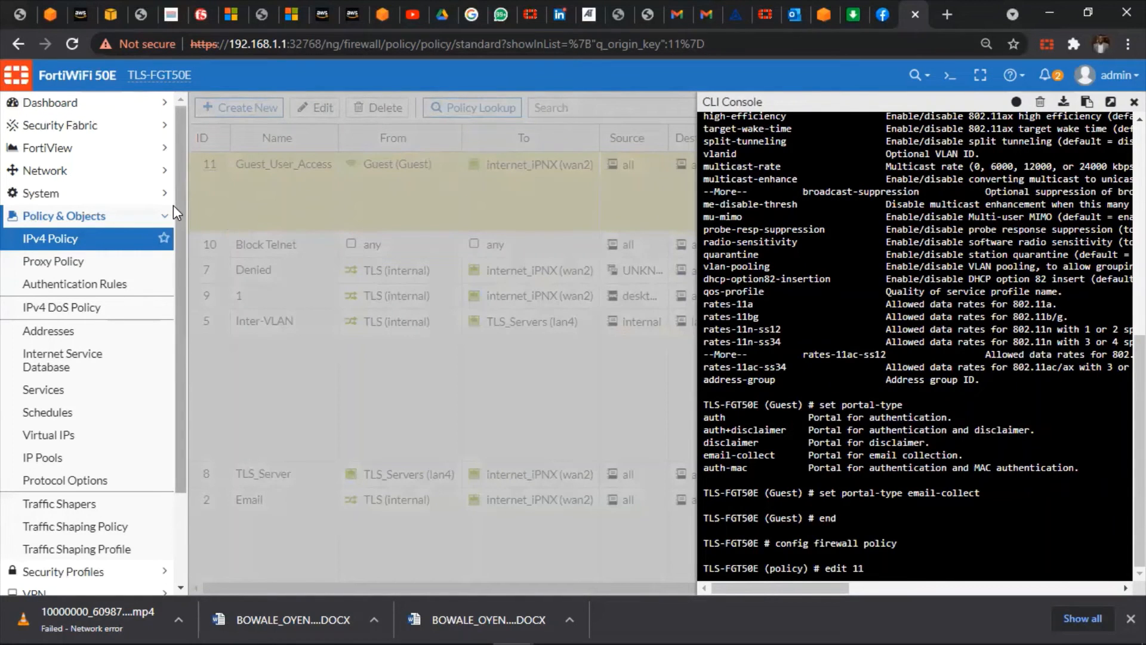
{"action": "key", "text": "Return"}
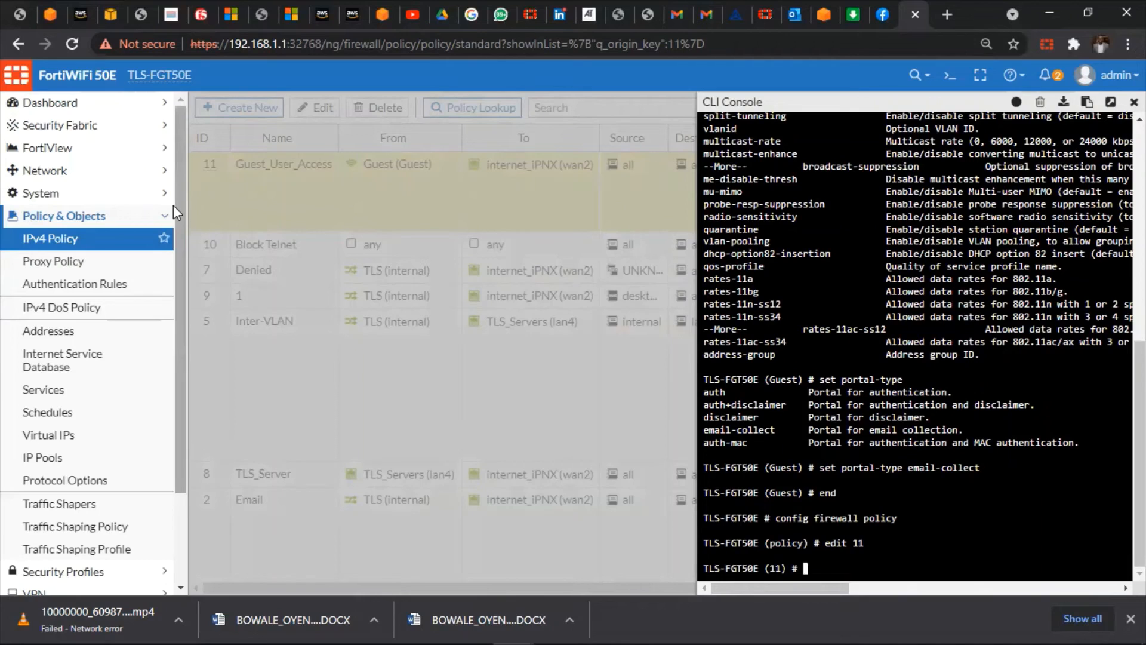
Set email-collect enable on policy 11 and commit with end
{"action": "type", "text": "en"}
{"action": "key", "text": "BackSpace"}
{"action": "key", "text": "BackSpace"}
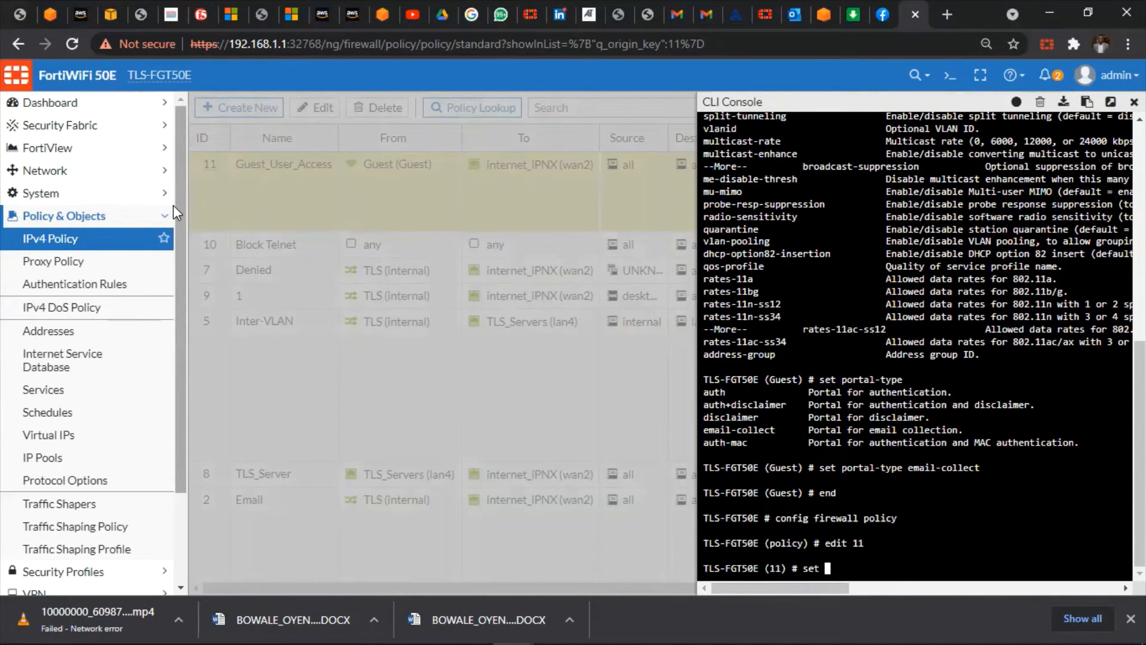
{"action": "type", "text": "em"}
{"action": "key", "text": "Tab"}
{"action": "key", "text": "BackSpace"}
{"action": "type", "text": "email-c"}
{"action": "key", "text": "Tab"}
{"action": "type", "text": "enable"}
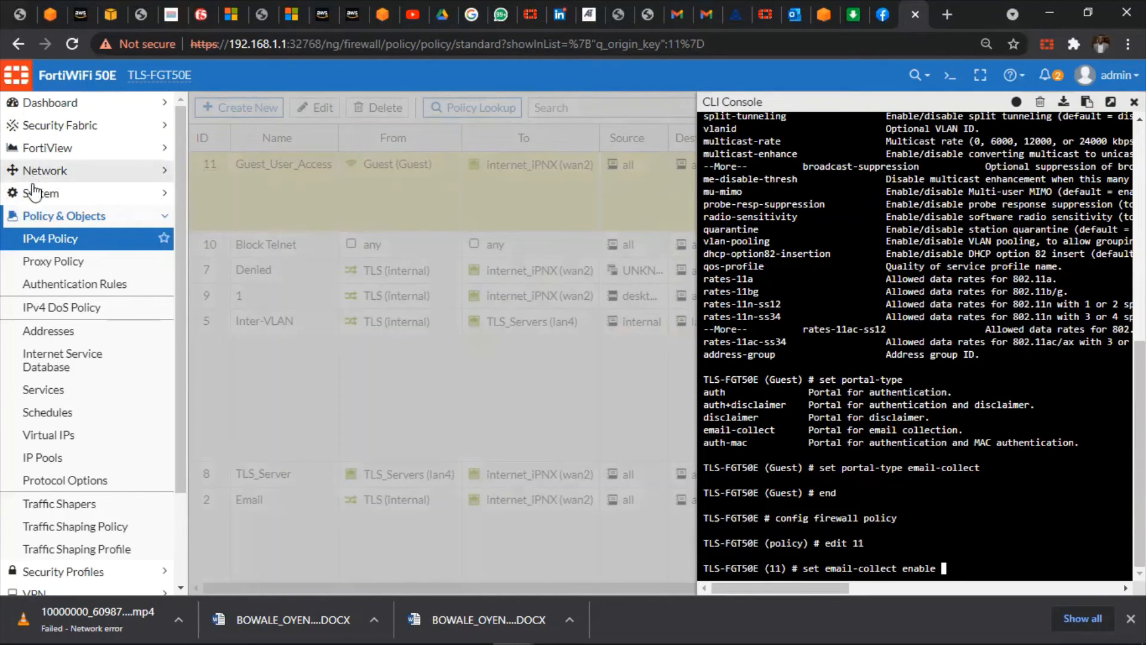
{"action": "key", "text": "Return"}
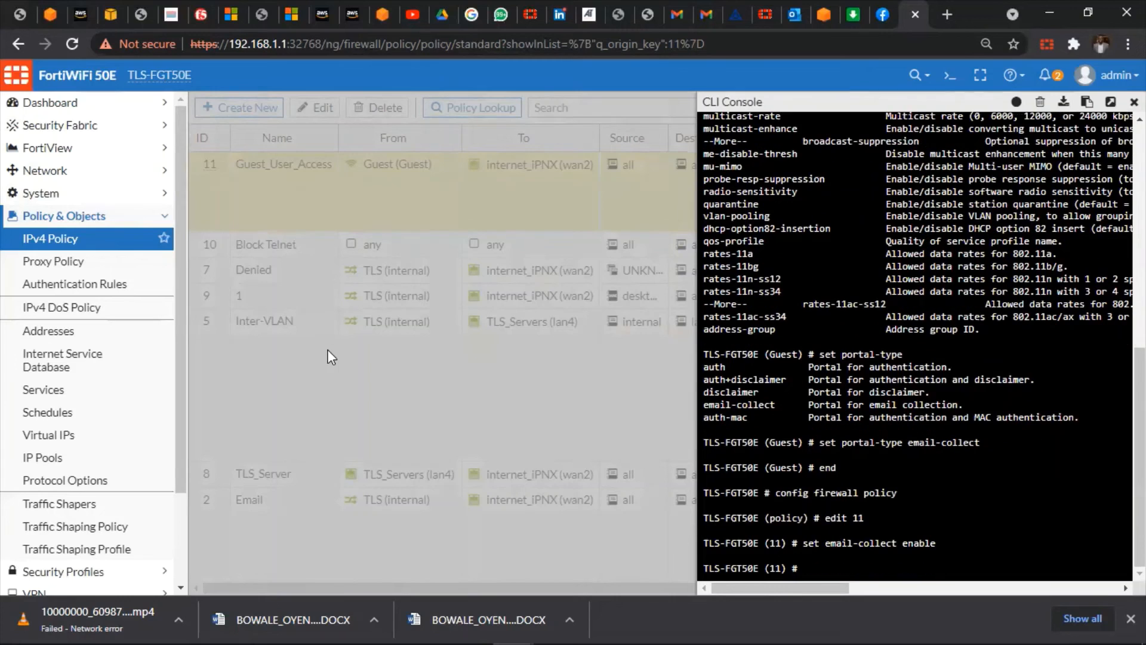
{"action": "type", "text": "end"}
{"action": "key", "text": "Return"}
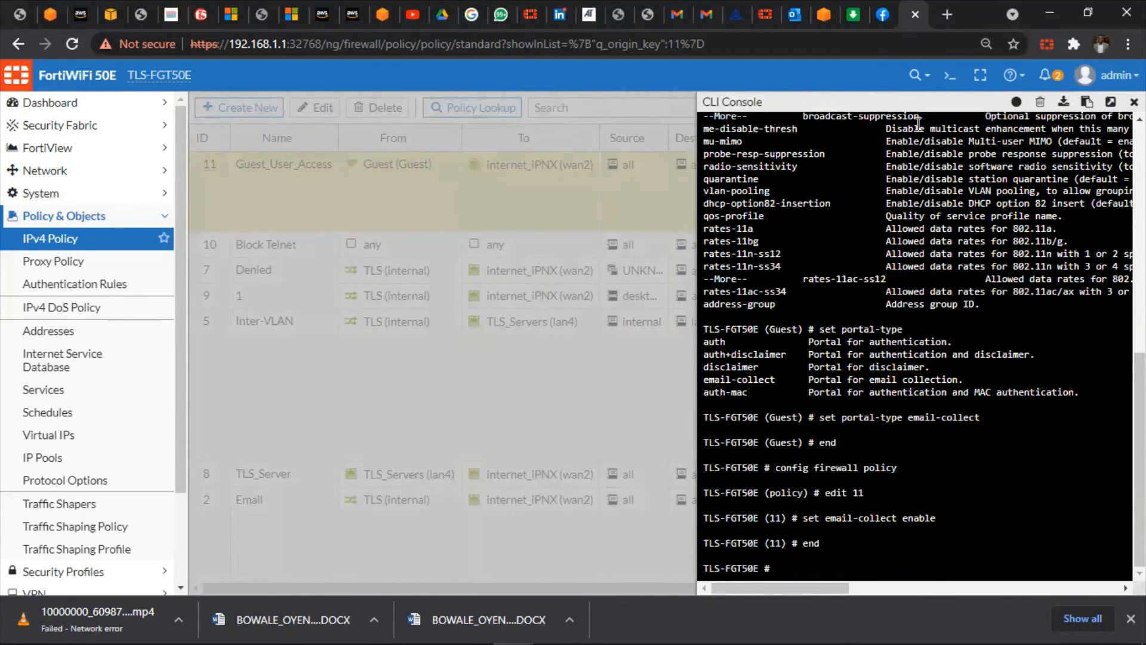
Close the CLI Console and check that the Guest network appears in the Windows Wi-Fi list
{"action": "left_click", "coordinate": [695, 342]}
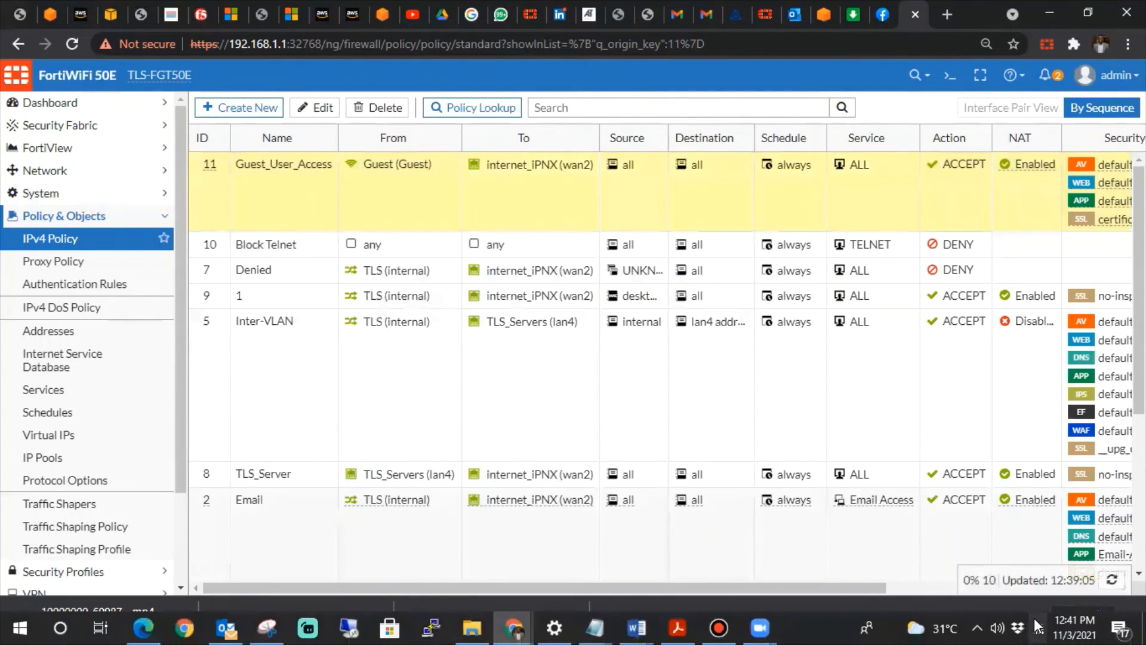
{"action": "left_click", "coordinate": [1036, 626]}
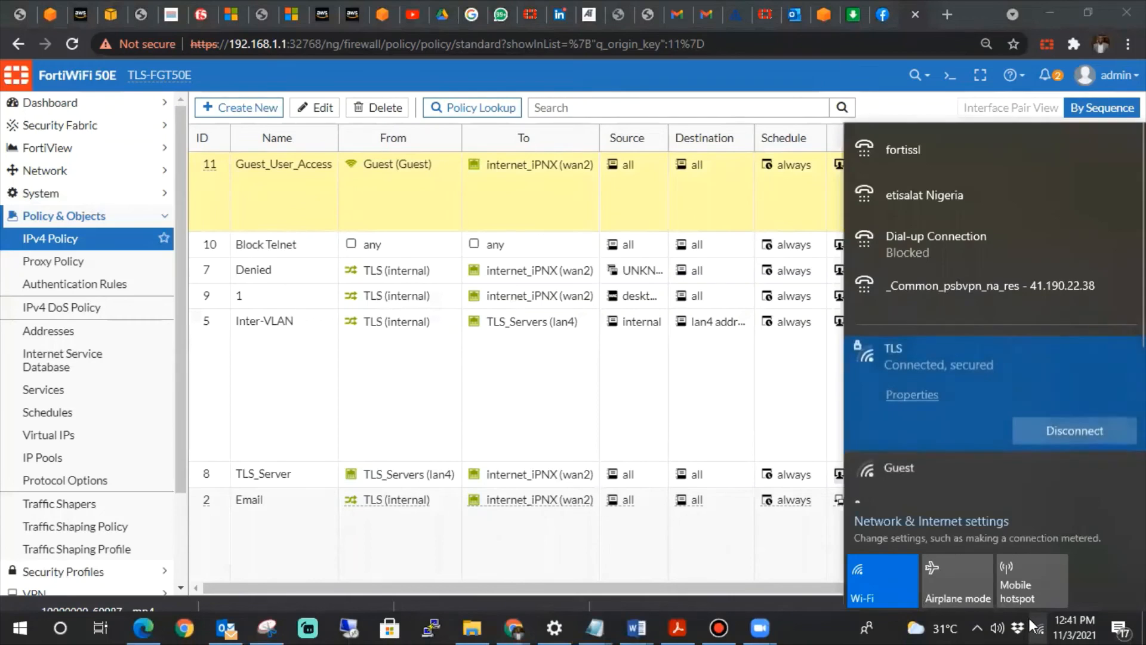
{"action": "left_click", "coordinate": [1031, 625]}
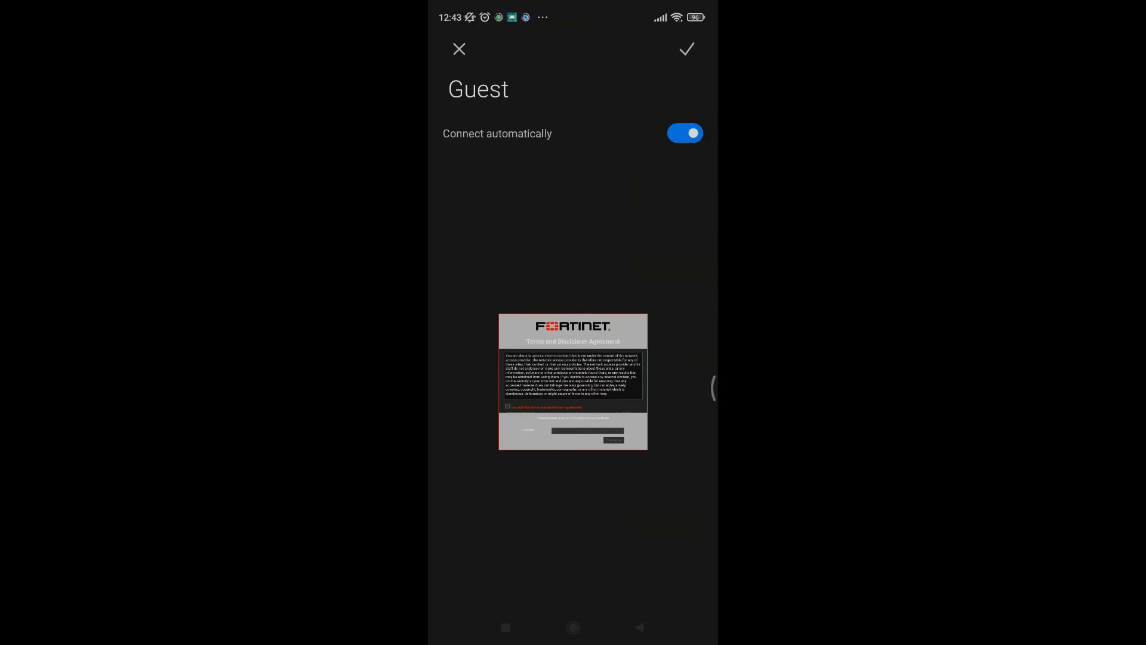
Accept the Guest terms and disclaimer agreement and begin entering the user's e-mail address
{"action": "scroll", "coordinate": [556, 396], "scroll_direction": "up", "scroll_amount": 5}
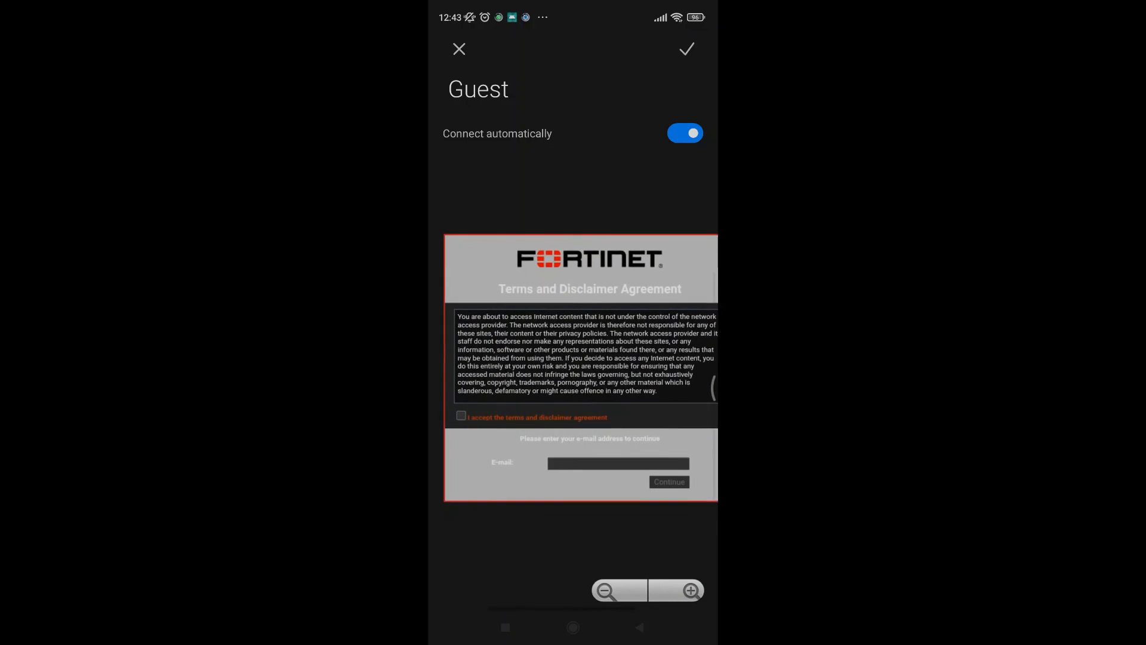
{"action": "left_click", "coordinate": [461, 391]}
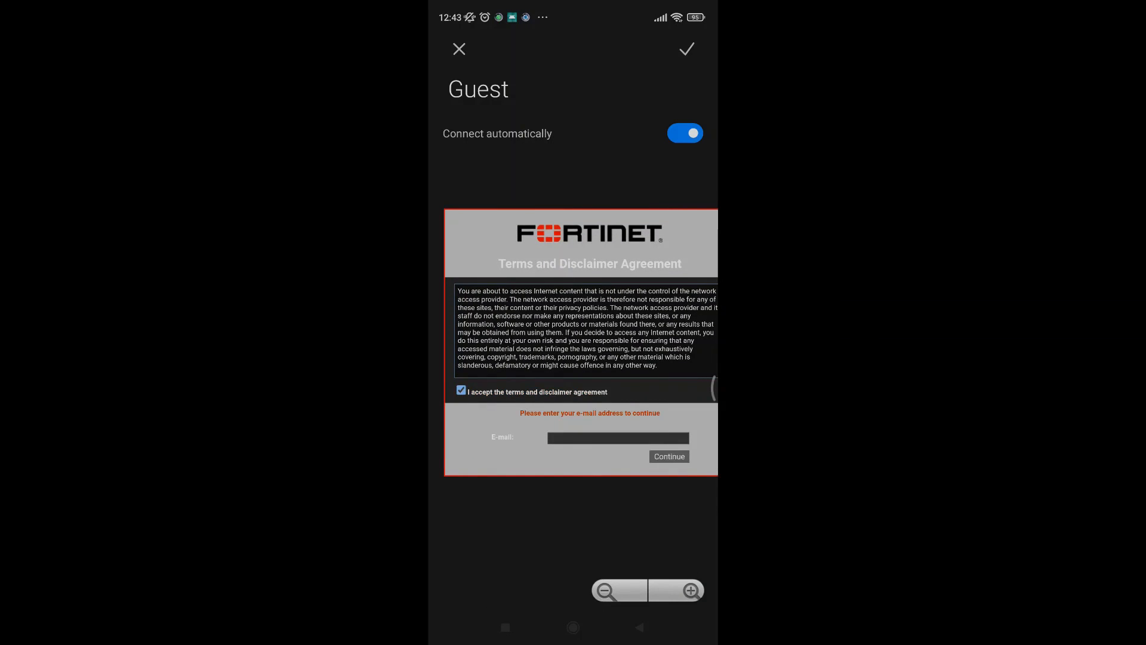
{"action": "left_click", "coordinate": [618, 438]}
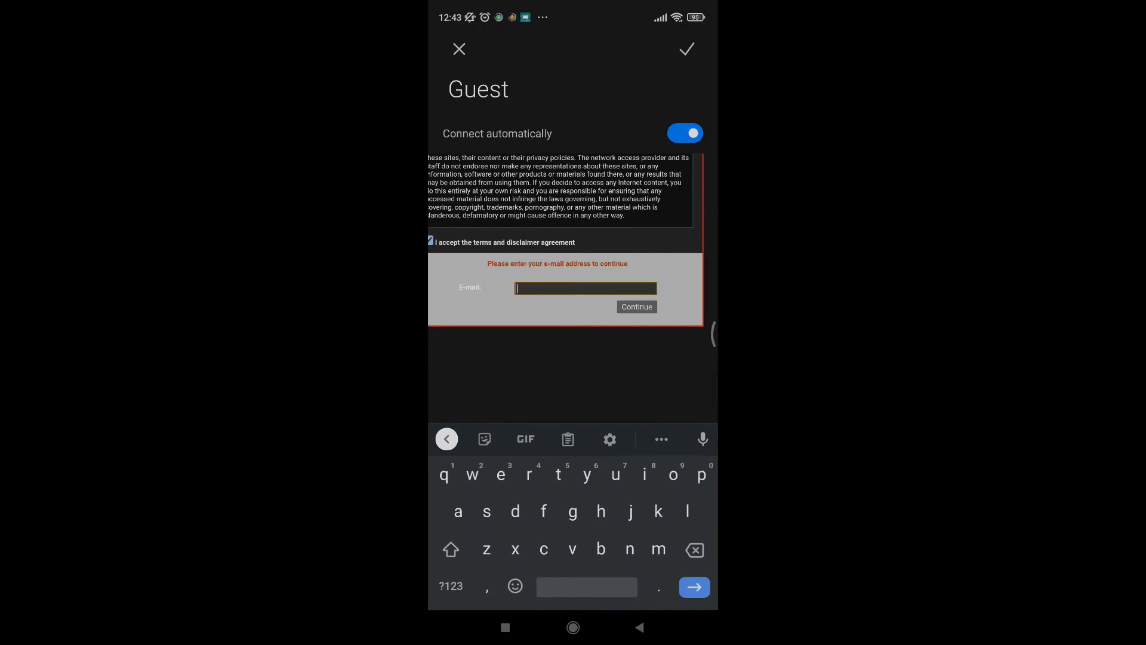
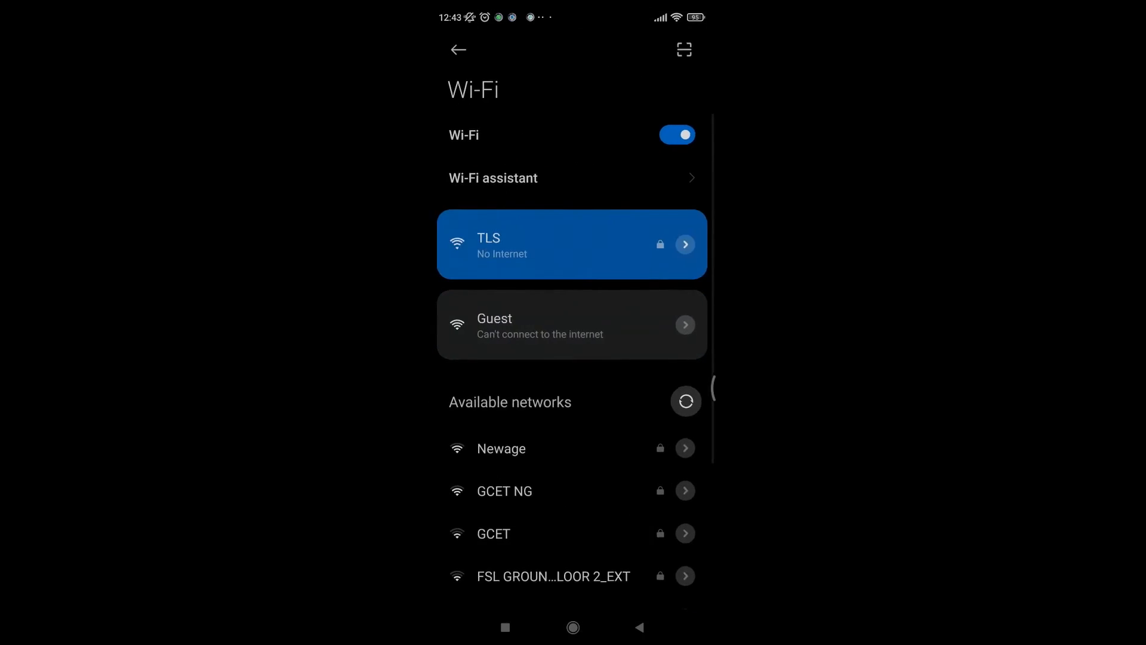
Dismiss the GCET password prompt, reconnect to Guest, and accept the terms and disclaimer agreement
{"action": "key", "text": "Escape"}
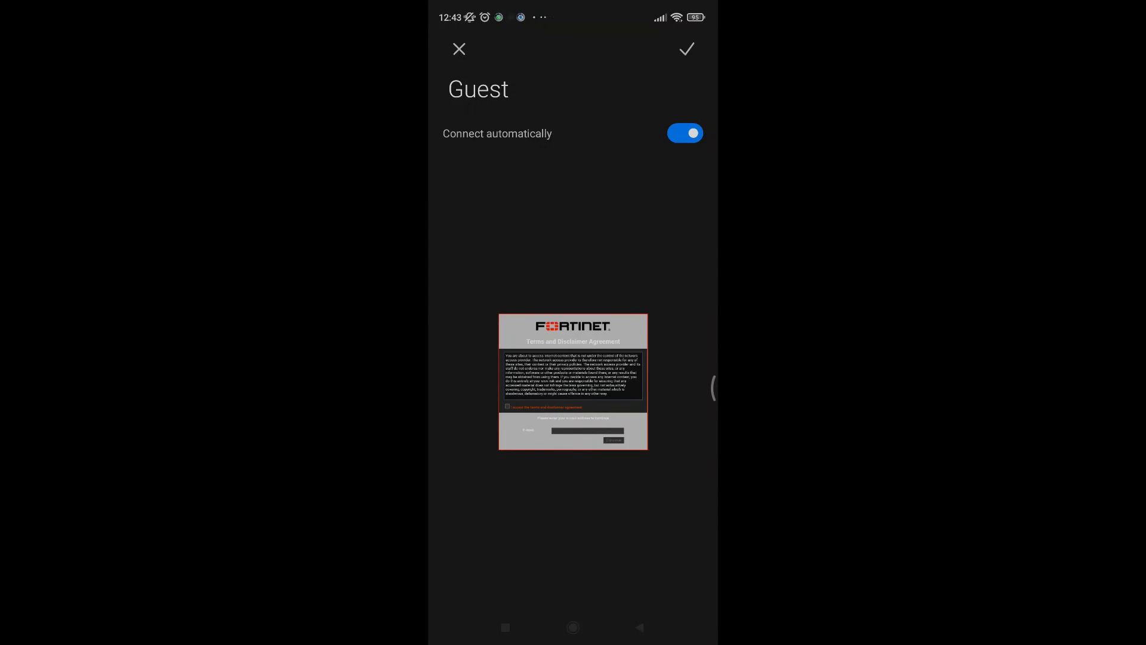
{"action": "double_click", "coordinate": [552, 418]}
{"action": "left_click", "coordinate": [446, 361]}
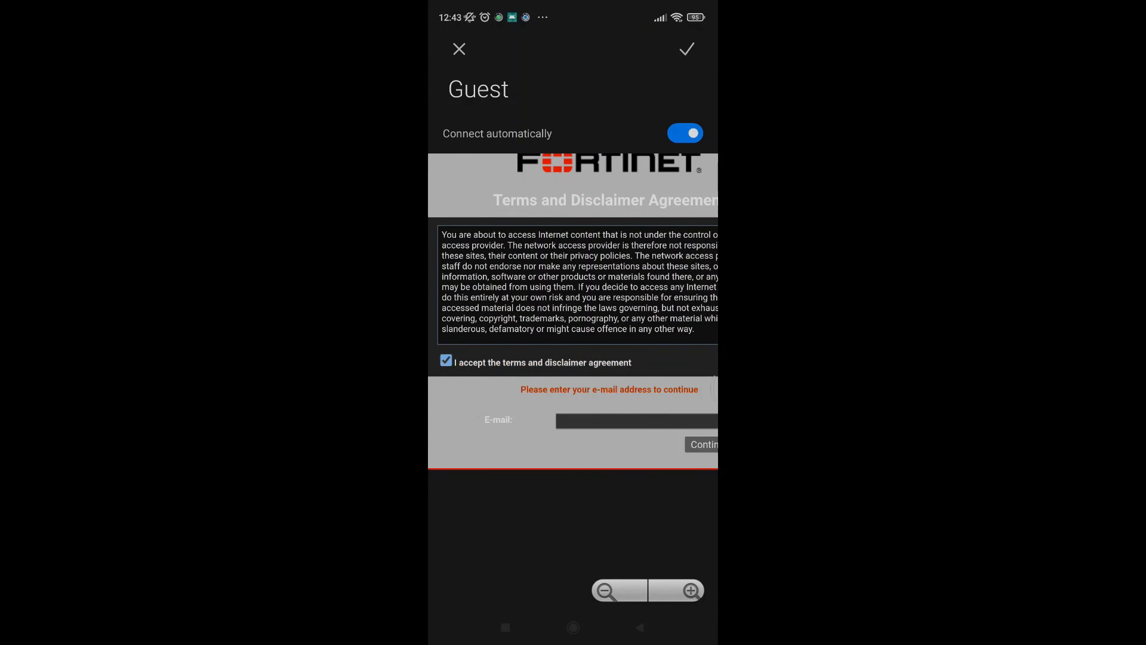
{"action": "left_click", "coordinate": [446, 361]}
{"action": "left_click", "coordinate": [446, 360]}
Submit the user's Gmail address on the portal, then leave the page-not-available error for Wi-Fi settings
{"action": "scroll", "coordinate": [573, 358], "scroll_direction": "right", "scroll_amount": 1}
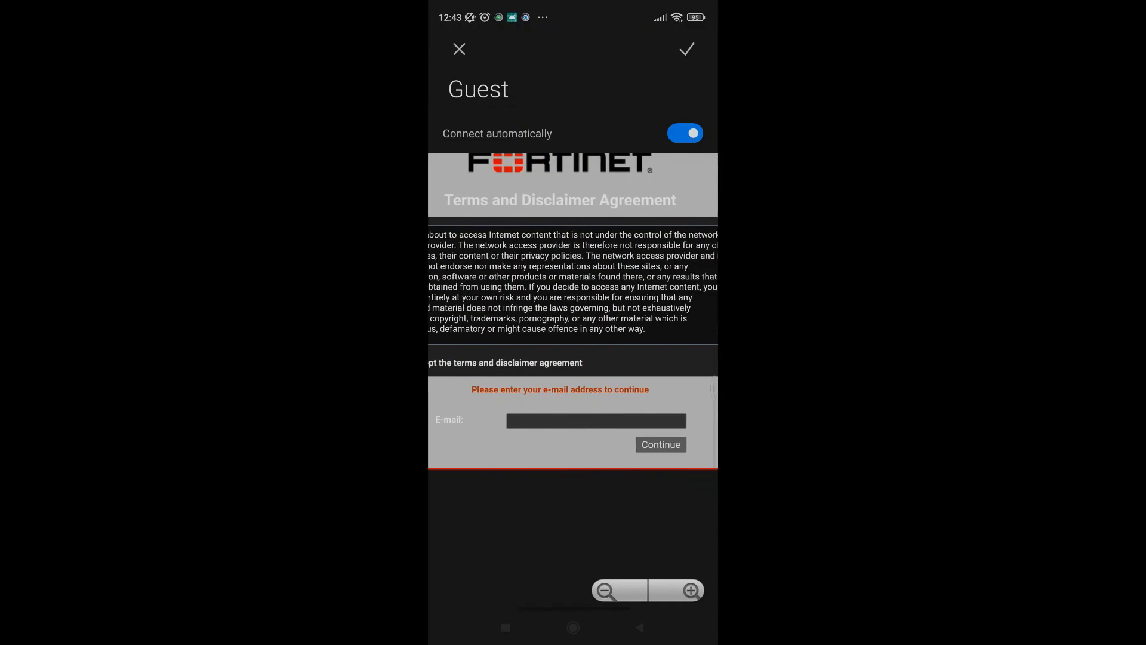
{"action": "left_click", "coordinate": [582, 420]}
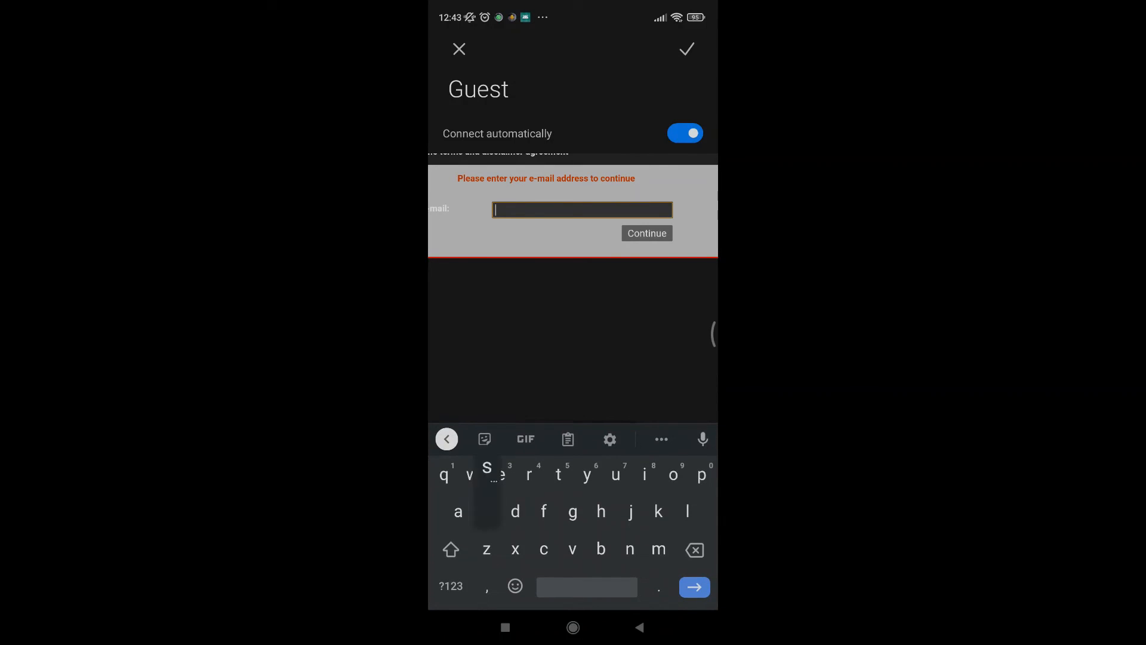
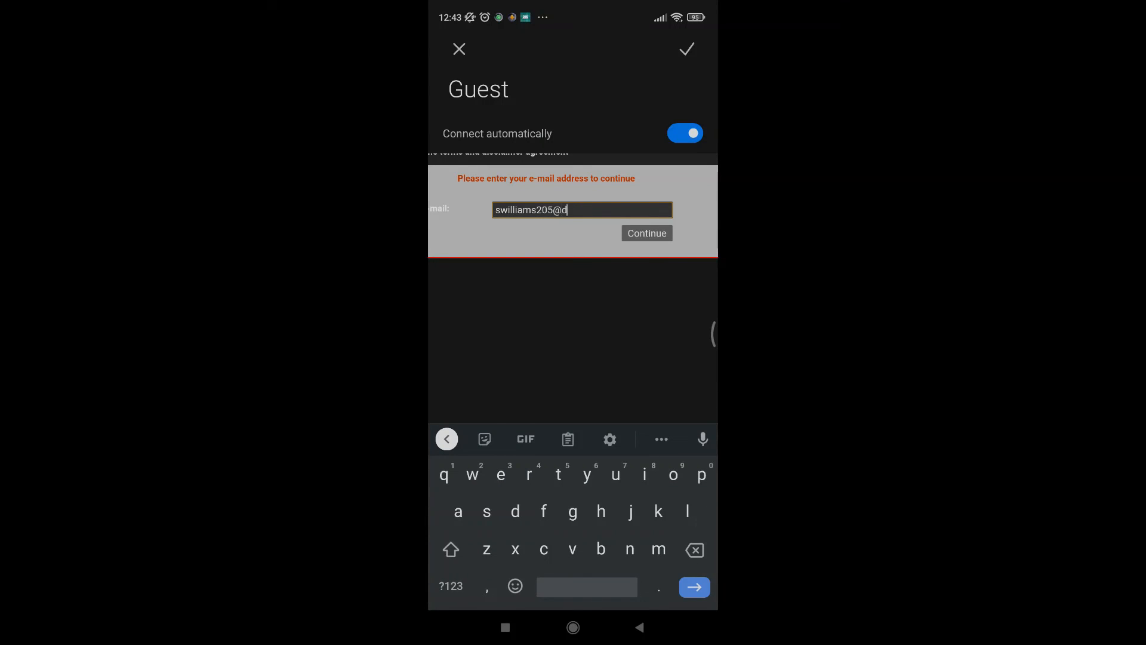
{"action": "left_click", "coordinate": [647, 234]}
{"action": "scroll", "coordinate": [573, 298], "scroll_direction": "left", "scroll_amount": 1}
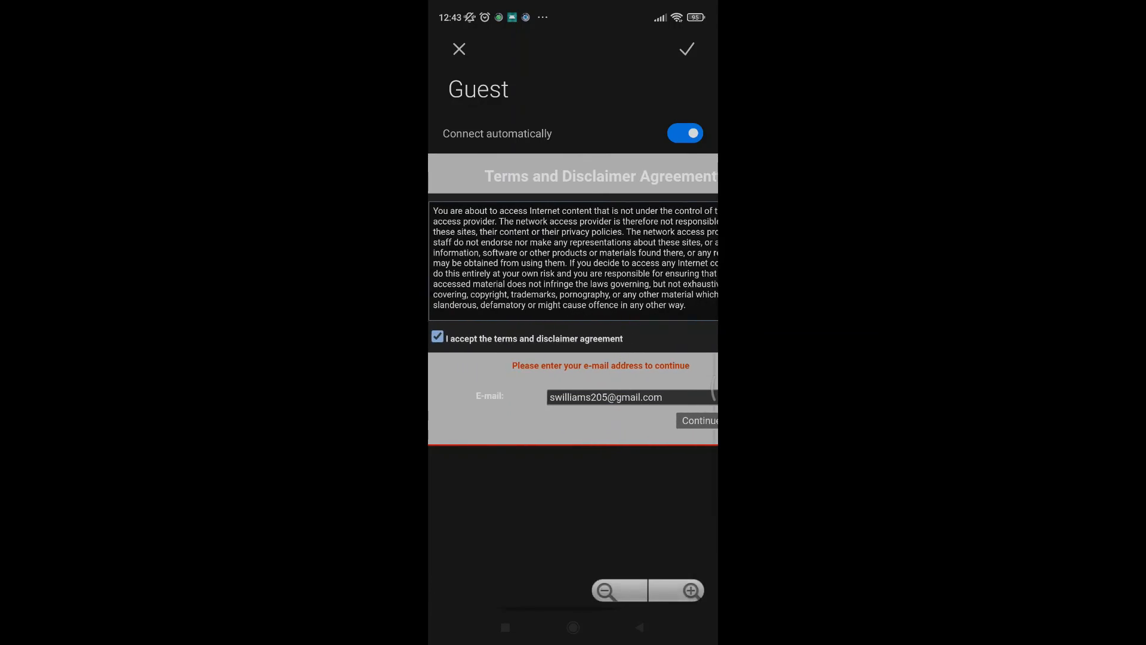
{"action": "scroll", "coordinate": [573, 299], "scroll_direction": "right", "scroll_amount": 1}
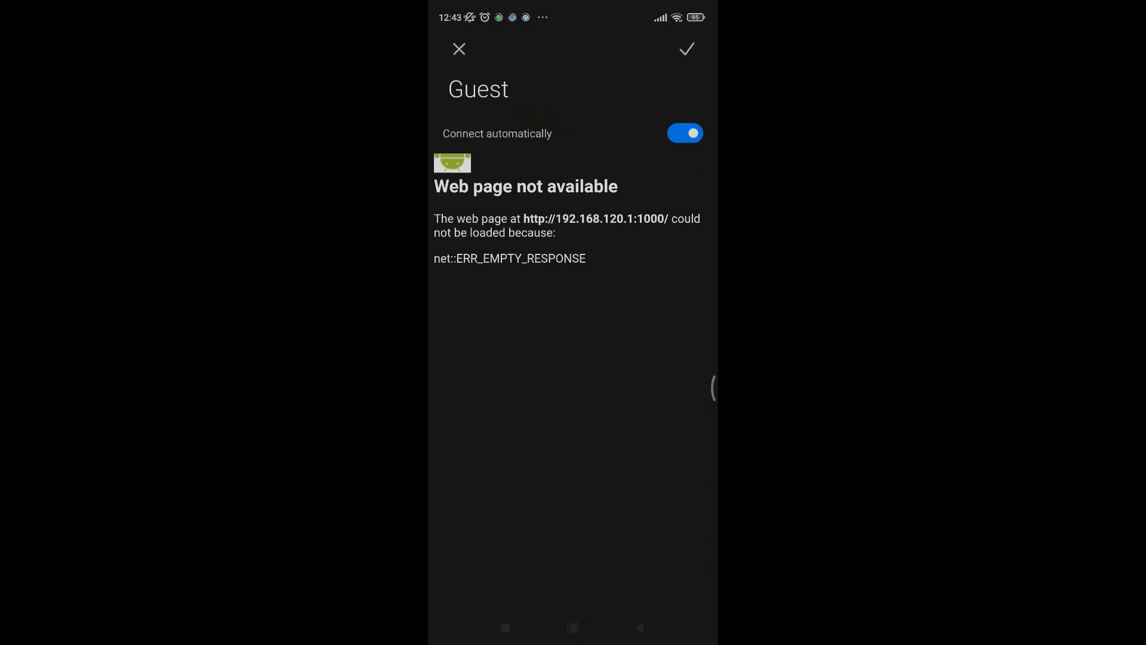
{"action": "left_click", "coordinate": [459, 49]}
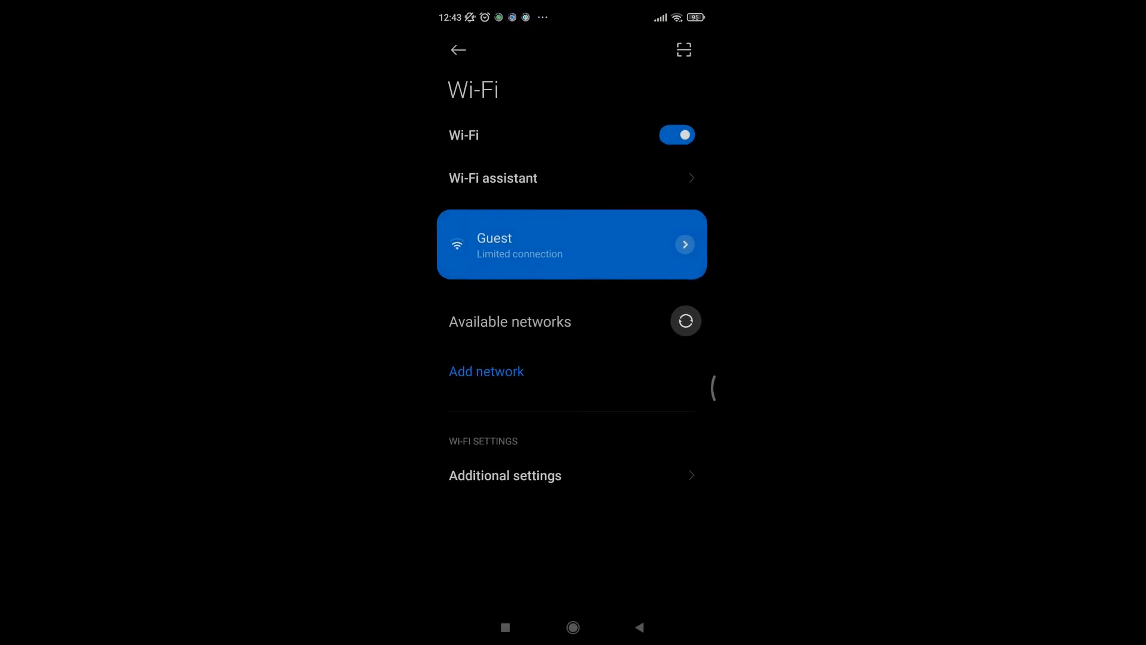
Launch Chrome from the phone's home screen and open CNN International (edition.cnn.com) from its suggestions
{"action": "left_click", "coordinate": [574, 627]}
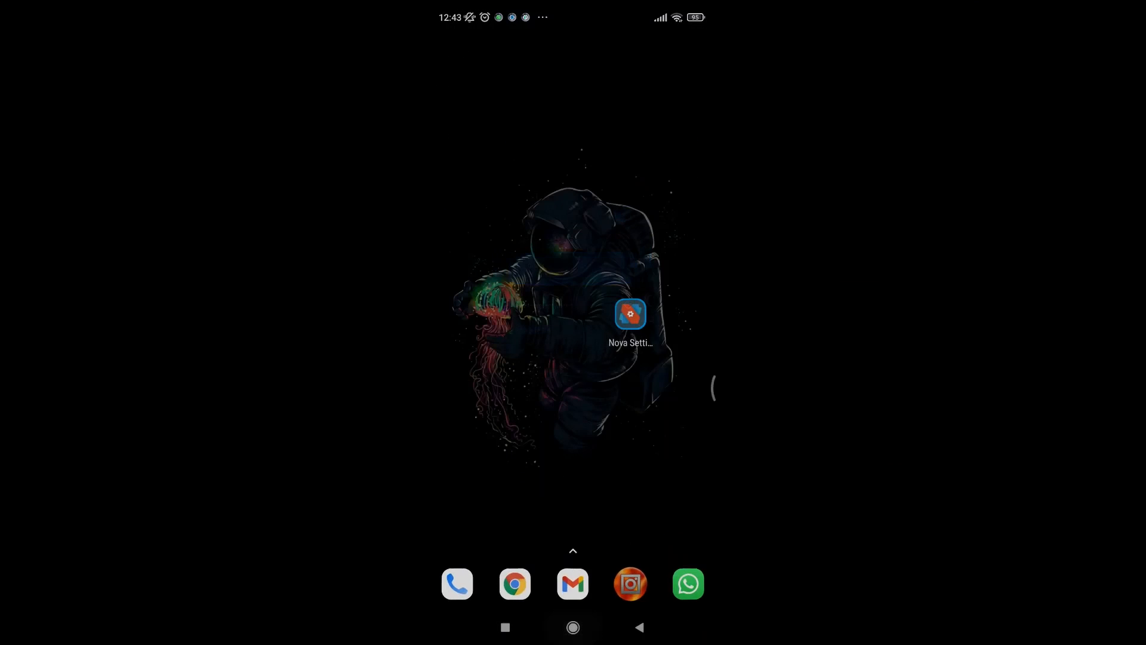
{"action": "left_click", "coordinate": [514, 584]}
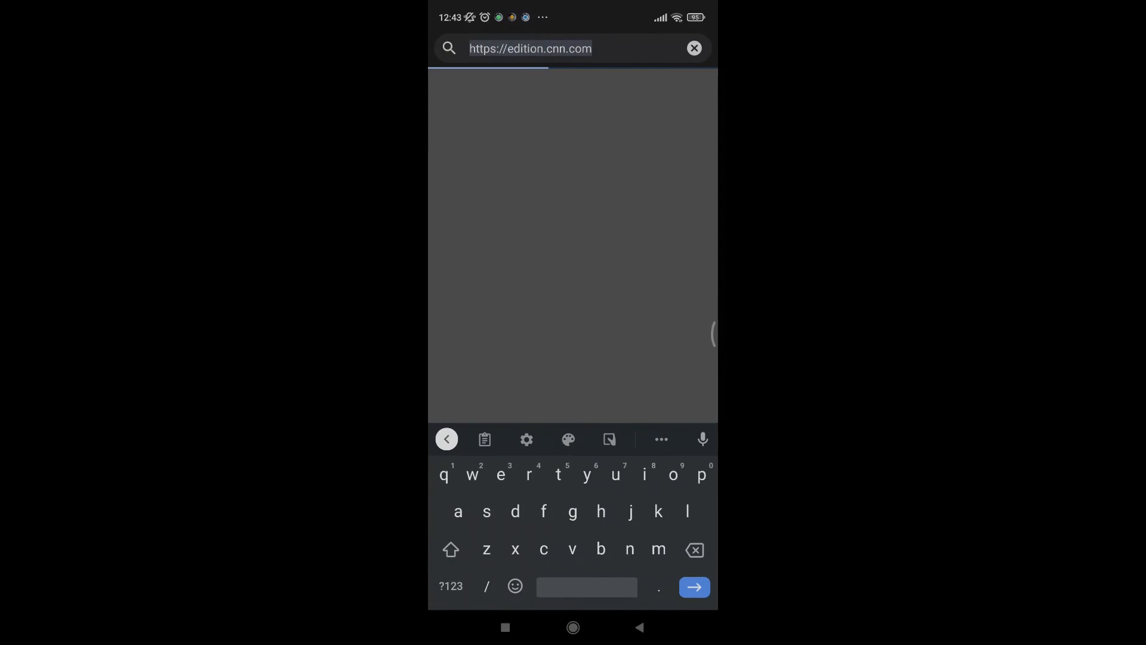
{"action": "key", "text": "BackSpace"}
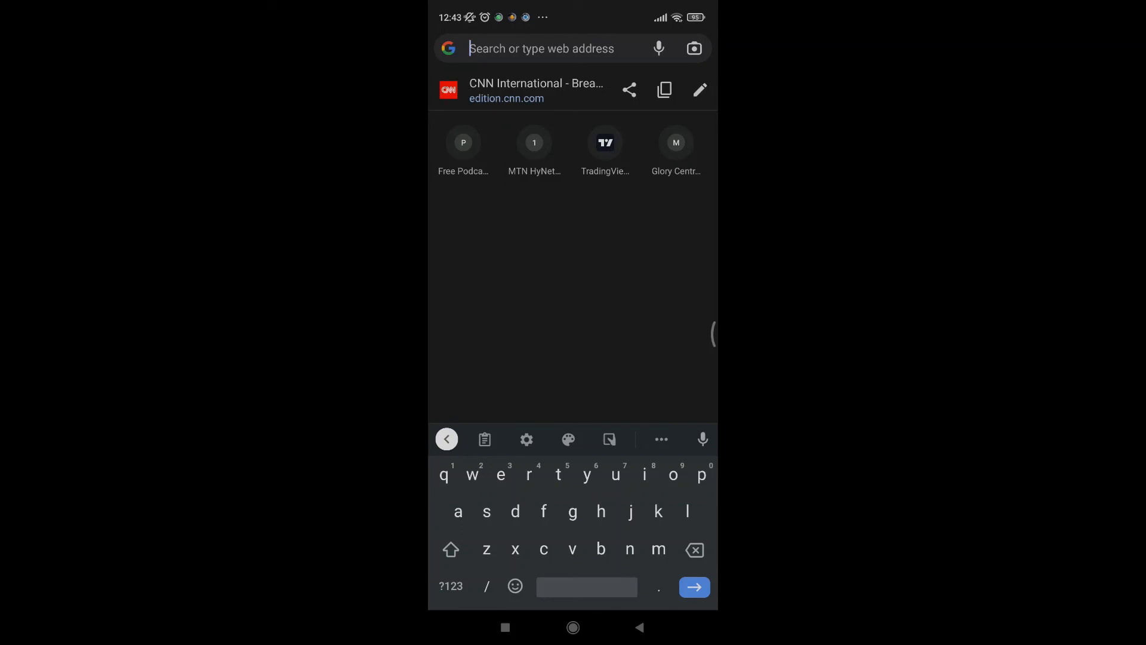
{"action": "left_click", "coordinate": [536, 90]}
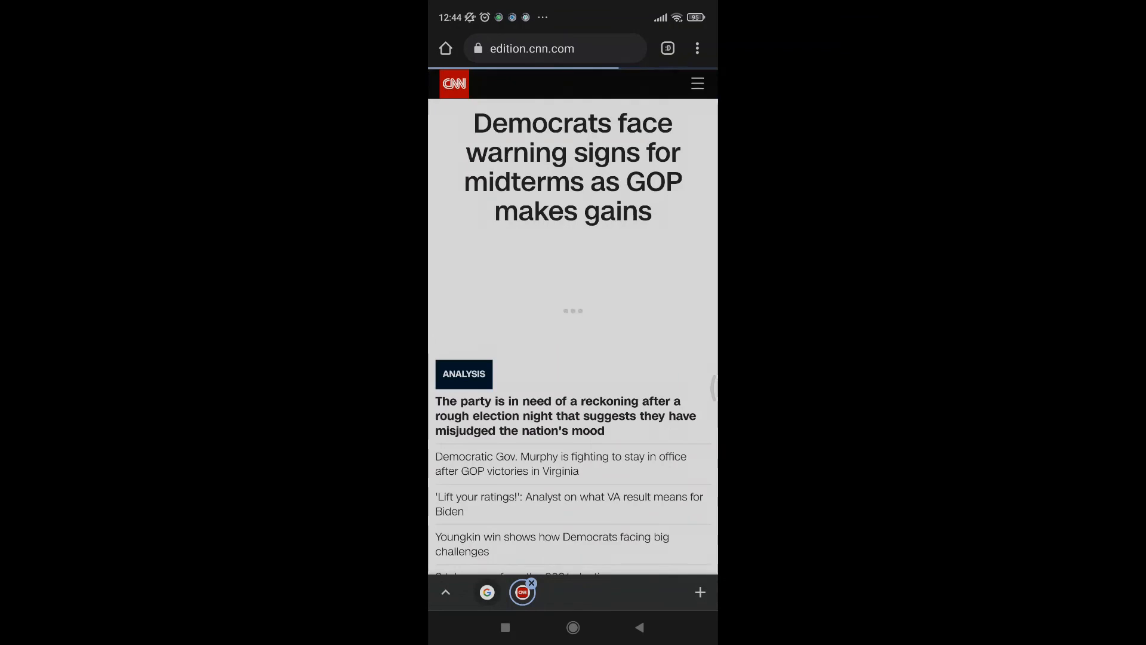